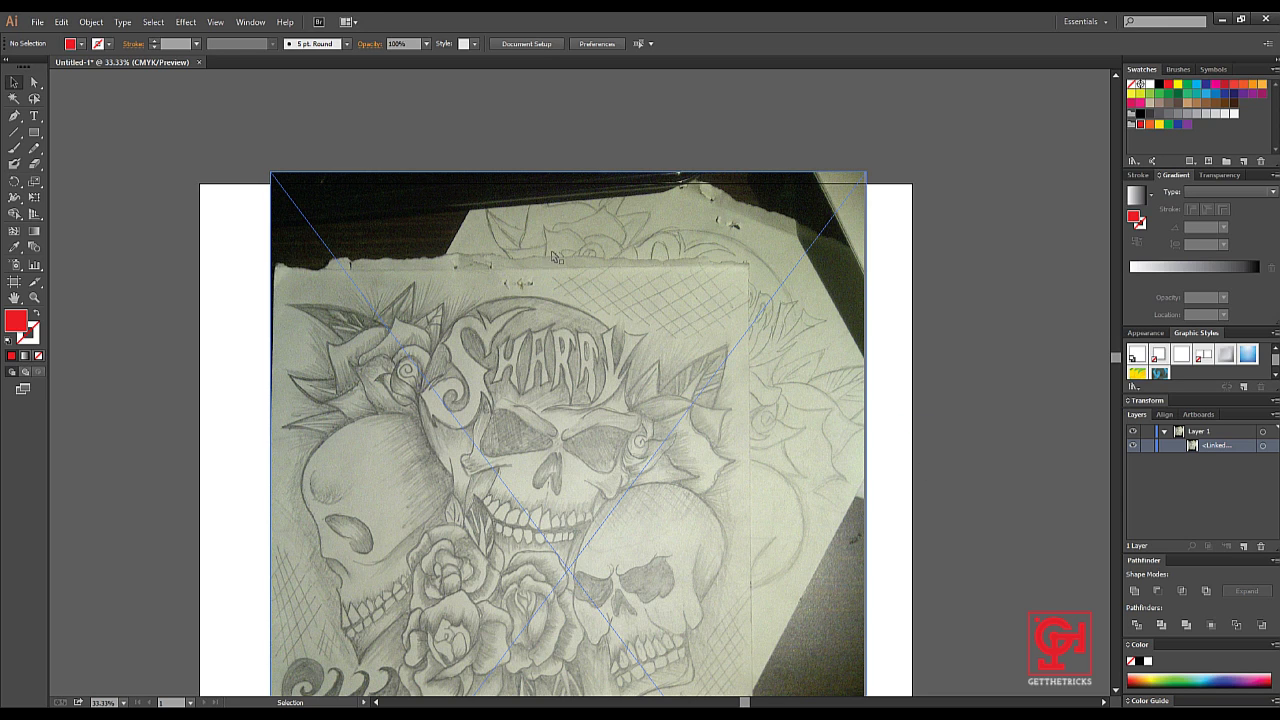
# Reduce the placed skull sketch's opacity to 30%
pyautogui.scroll(-1, 939, 467)
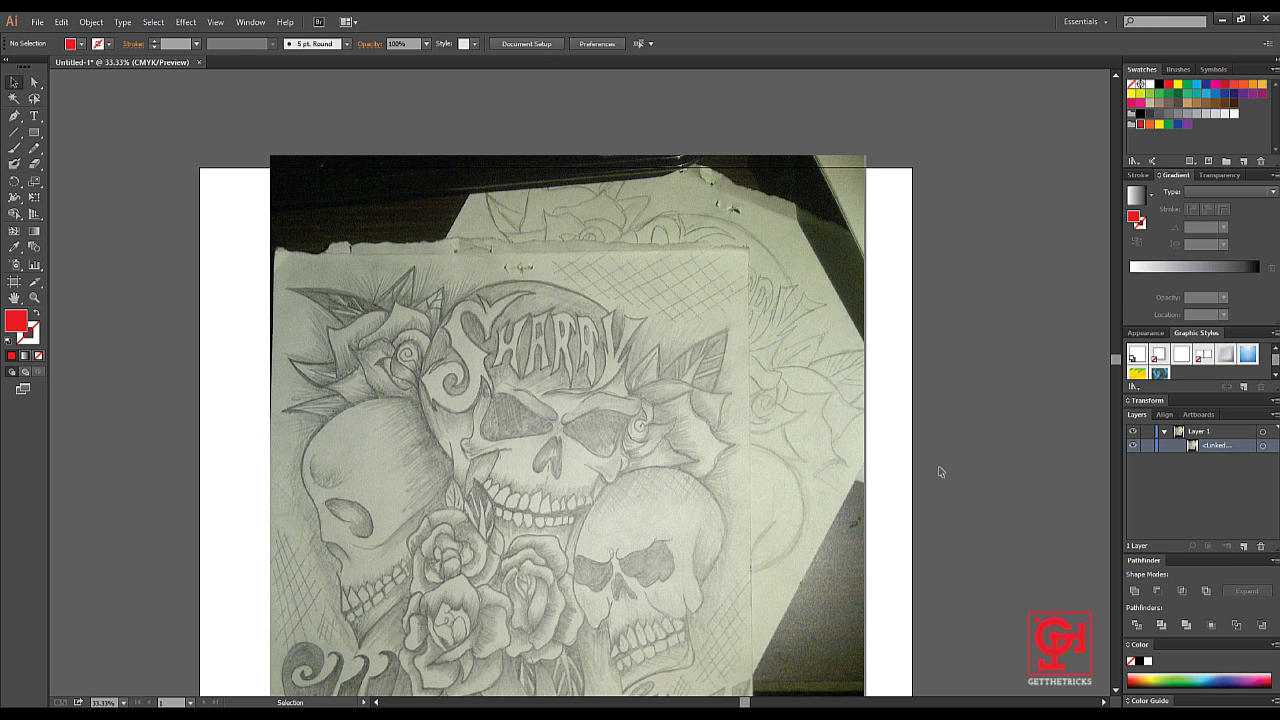
pyautogui.click(604, 402)
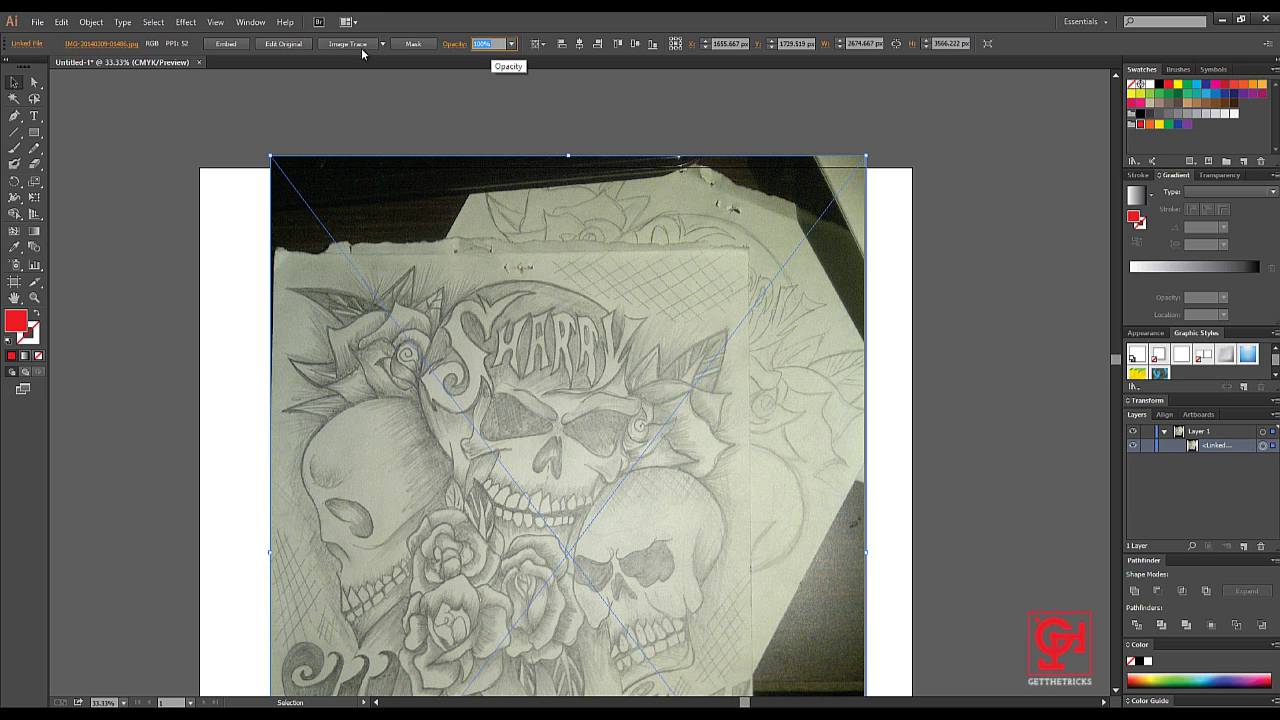
pyautogui.click(485, 43)
pyautogui.write('30')
pyautogui.press('Return')
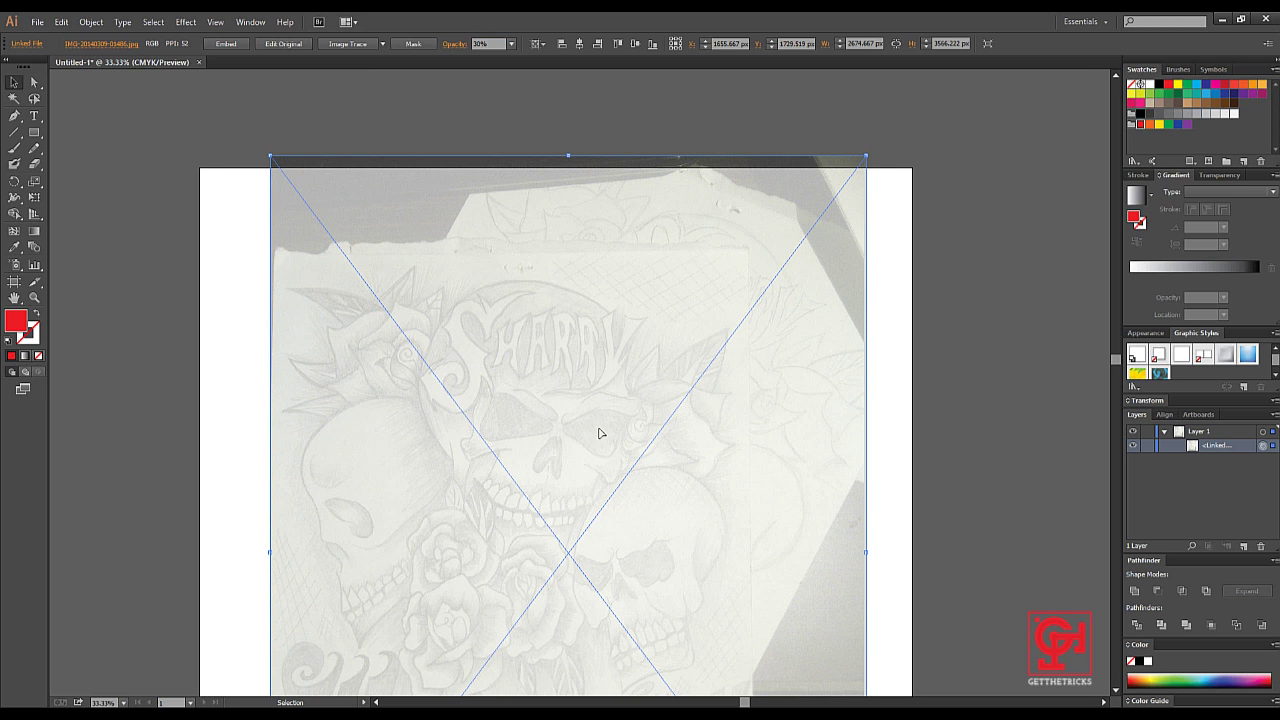
# Lock the faded sketch in the Layers panel
pyautogui.scroll(1, 557, 386)
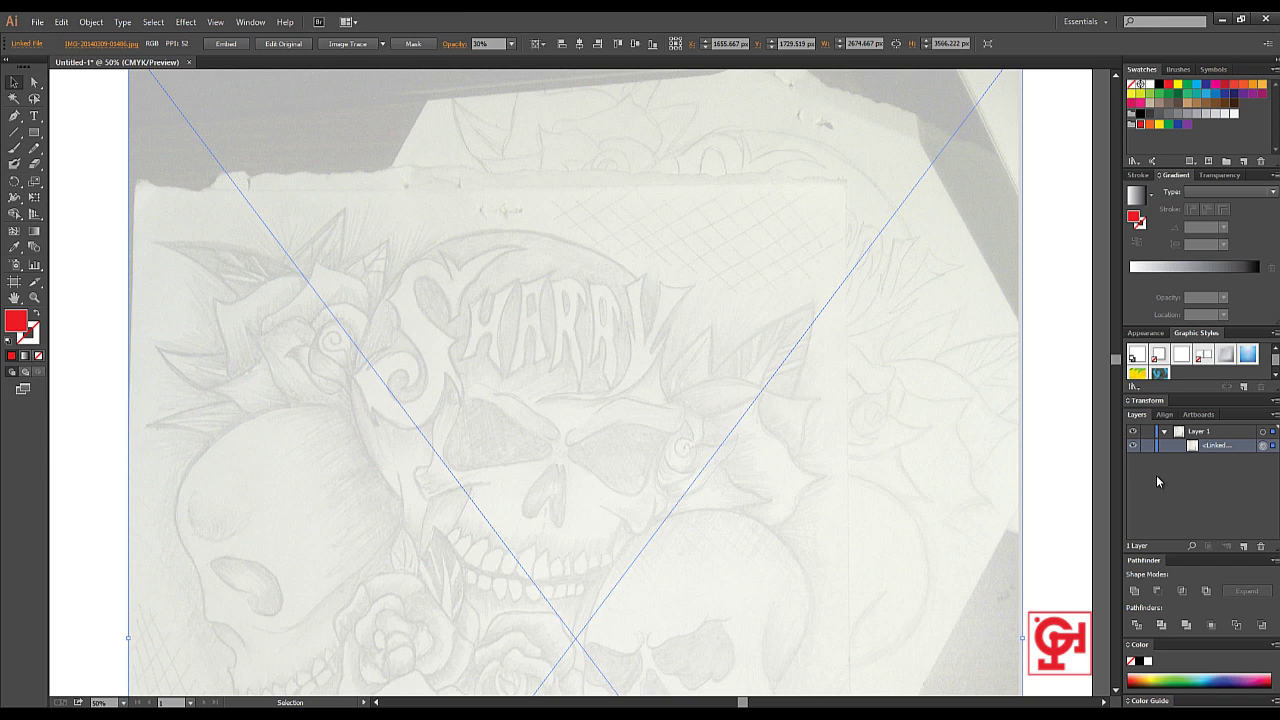
pyautogui.click(1147, 447)
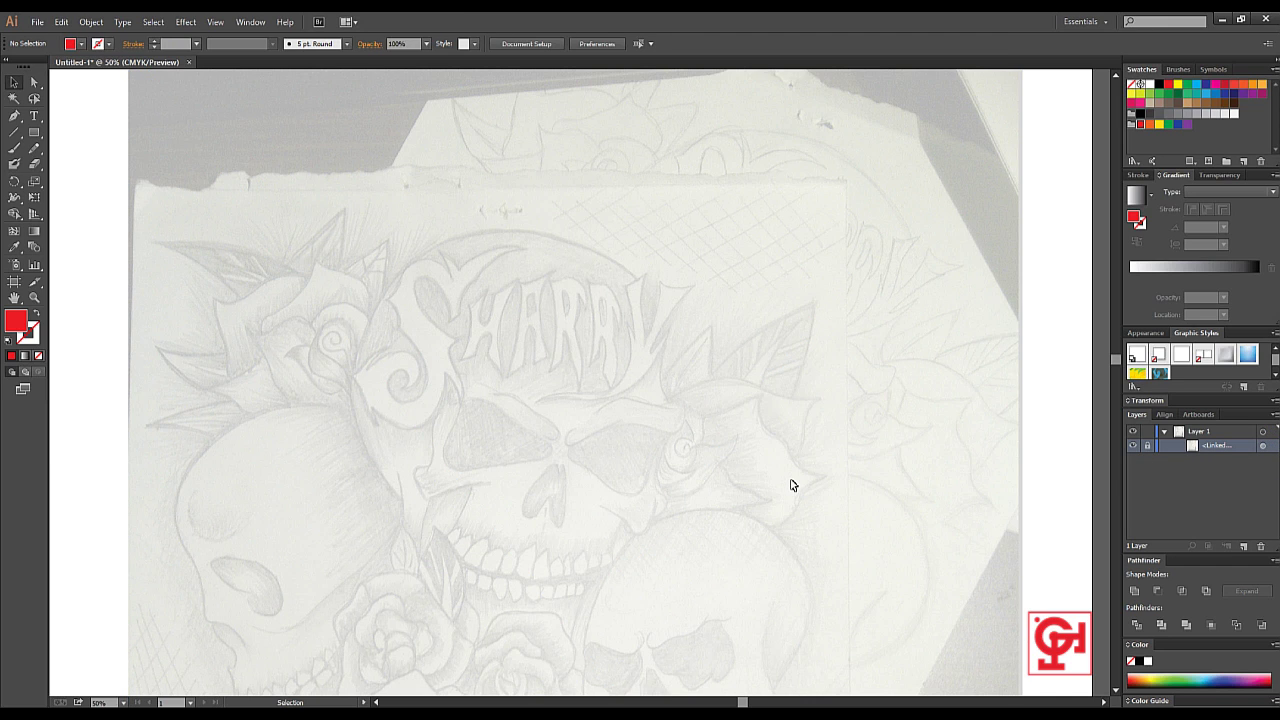
pyautogui.scroll(1, 475, 360)
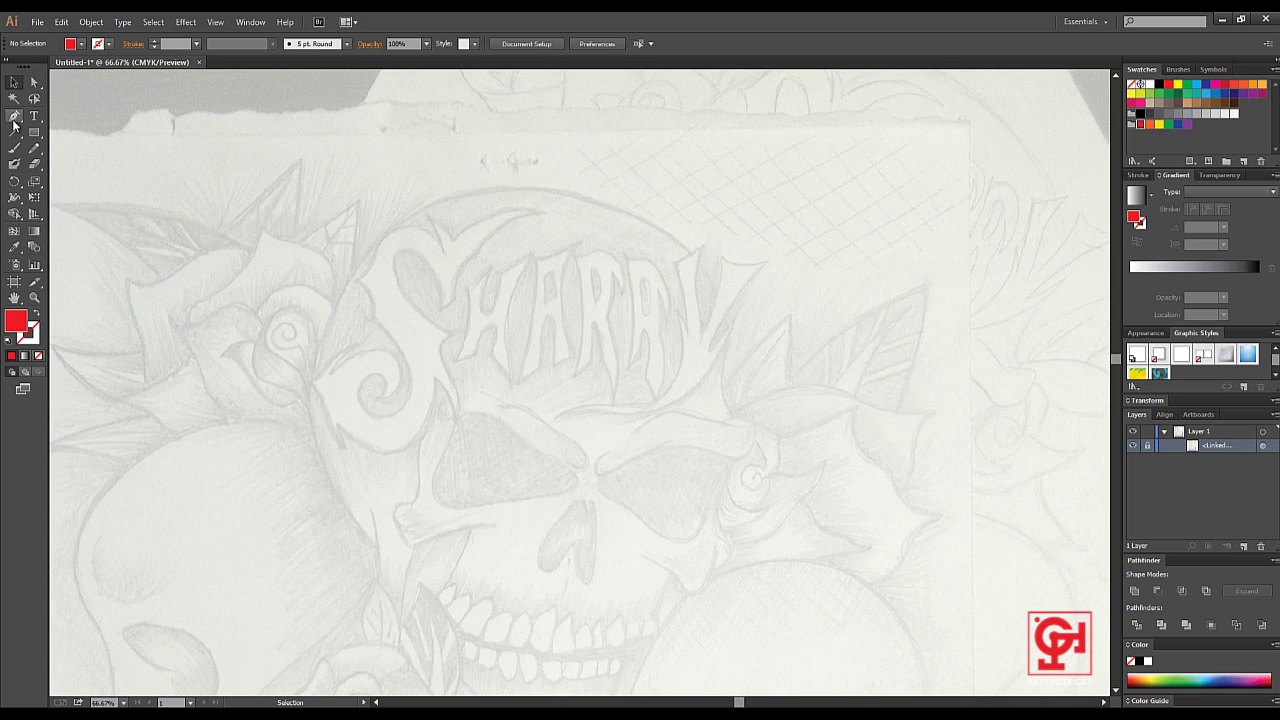
# Choose the Pen tool and zoom in on the SHARRV lettering
pyautogui.click(14, 117)
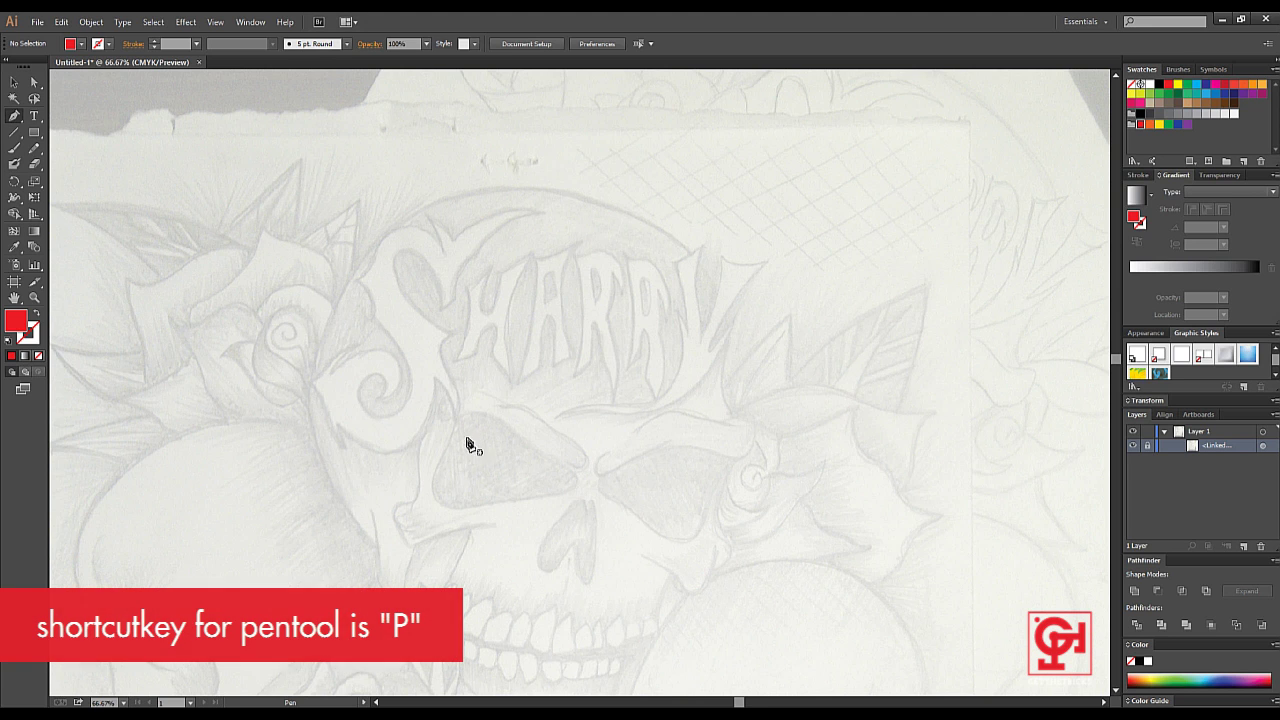
pyautogui.hotkey('ctrl', '+')
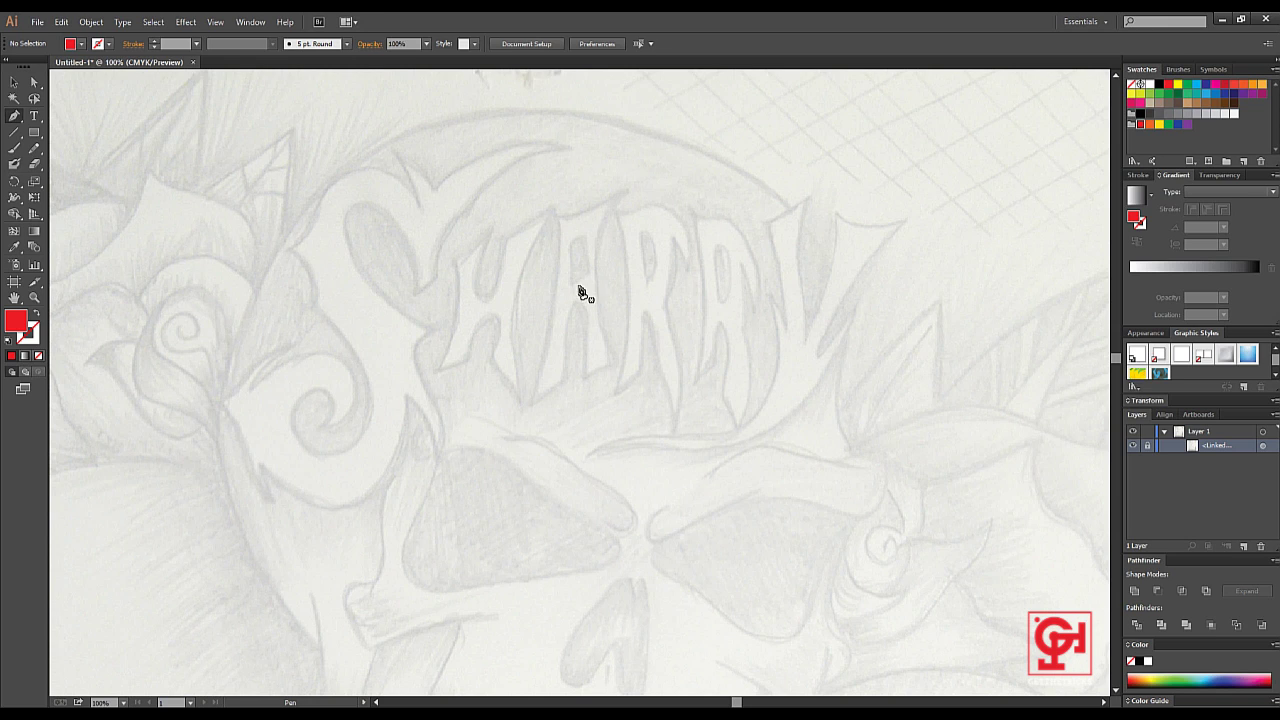
# Begin the S path at its top tip, with curved and corner anchors down to the spike
pyautogui.click(573, 150)
pyautogui.moveTo(436, 276); pyautogui.dragTo(416, 404)
pyautogui.click(437, 278)
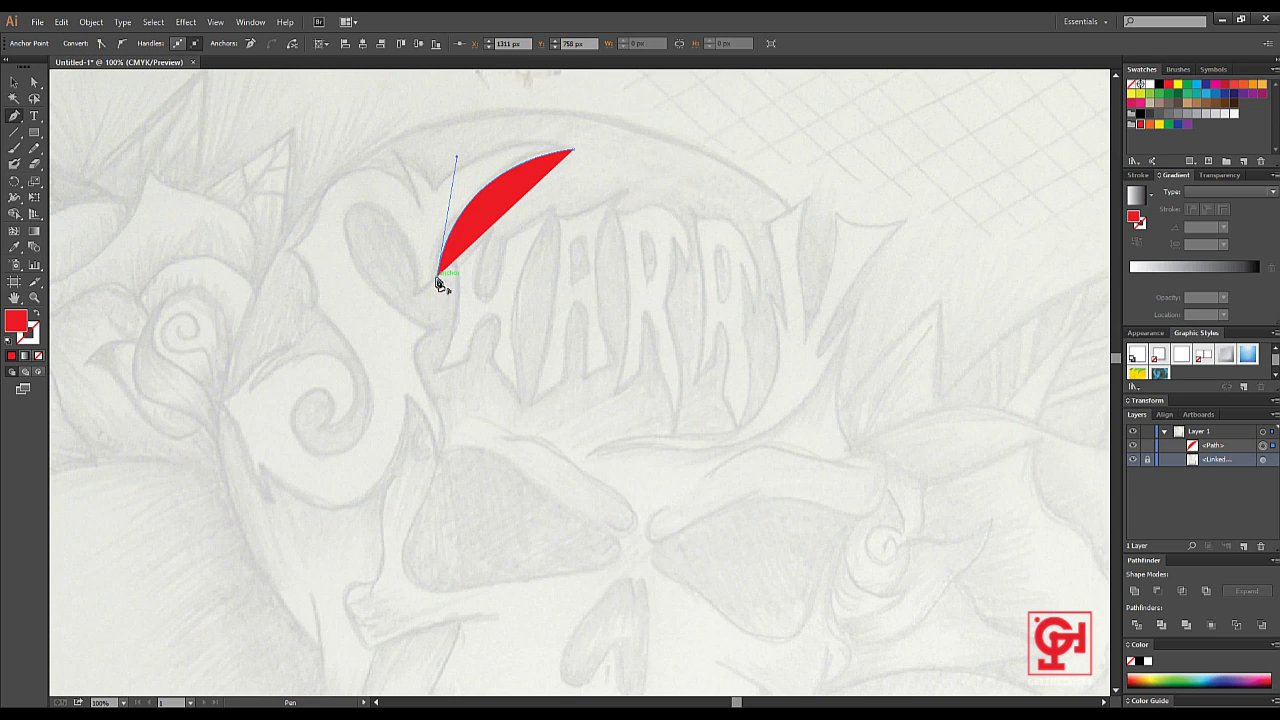
pyautogui.moveTo(437, 281); pyautogui.dragTo(416, 293)
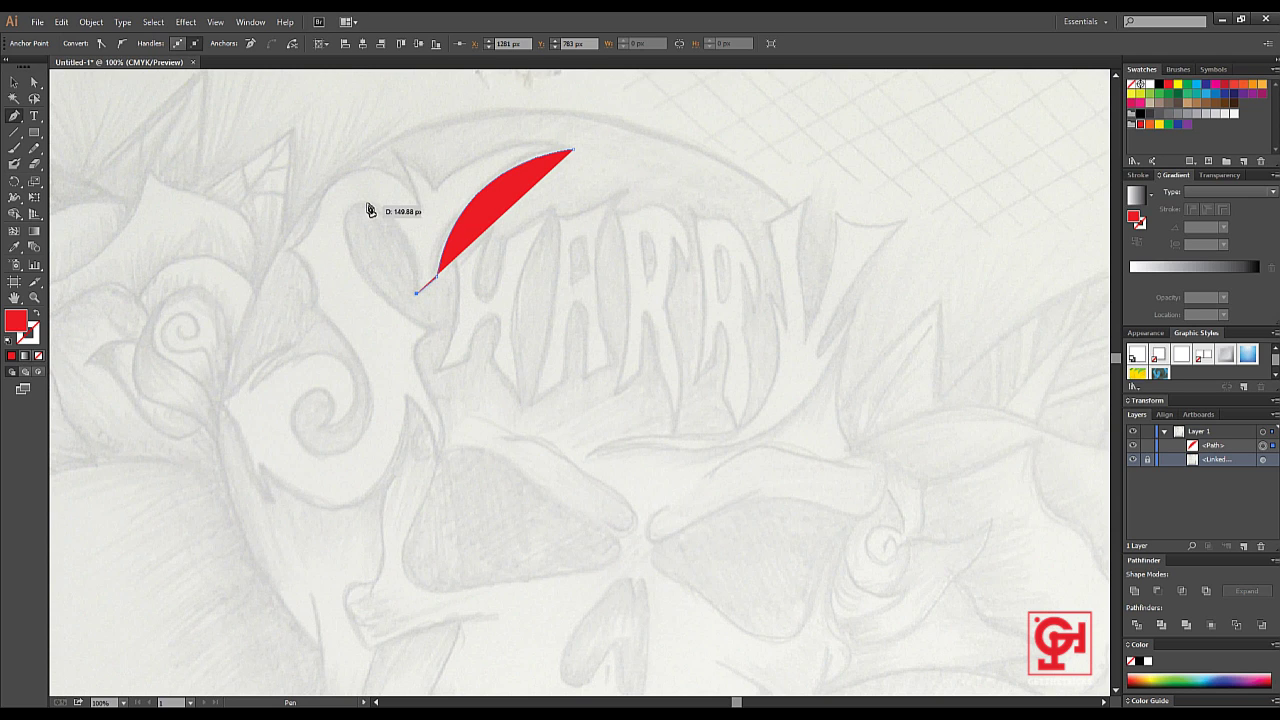
pyautogui.moveTo(363, 203); pyautogui.dragTo(303, 199)
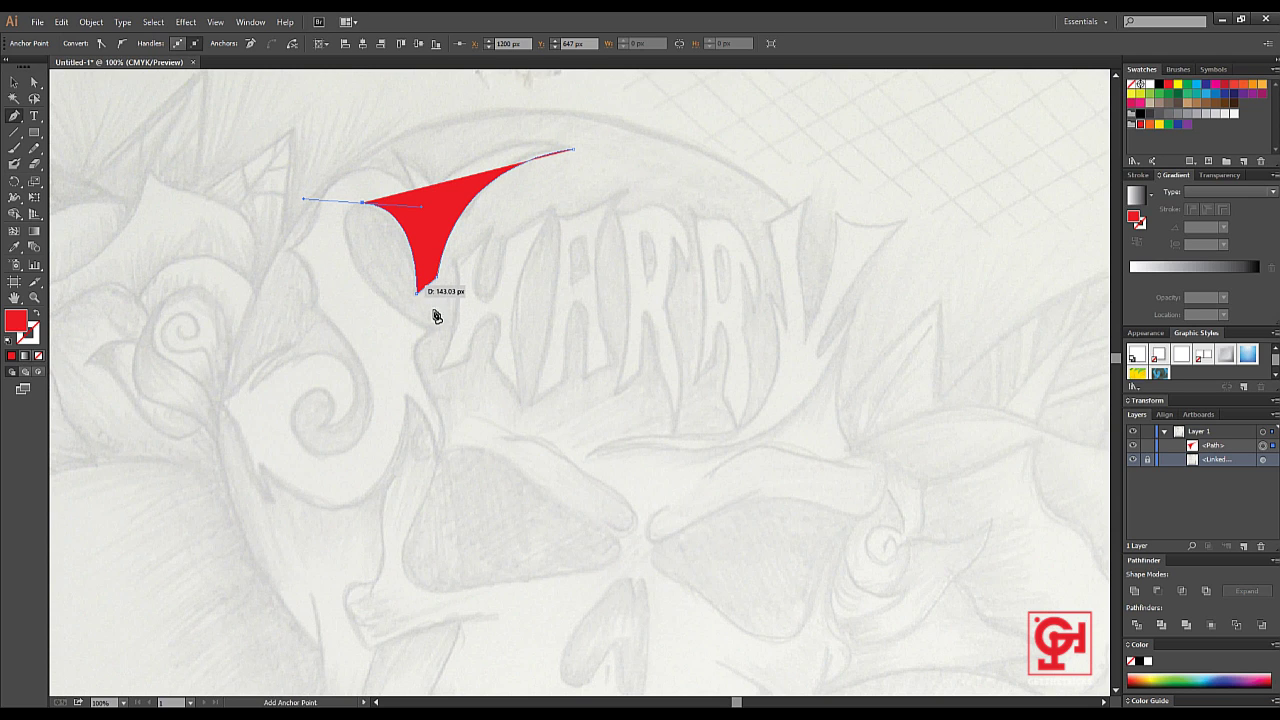
pyautogui.moveTo(436, 329); pyautogui.dragTo(492, 341)
pyautogui.click(437, 330)
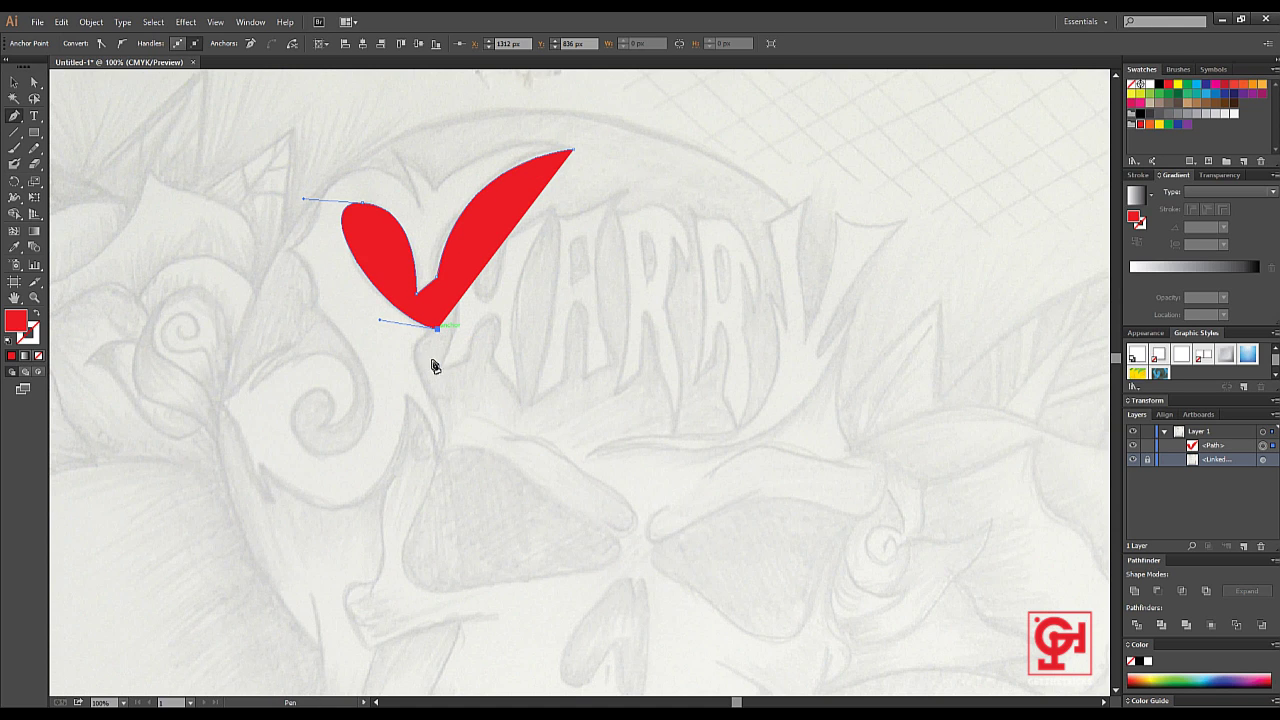
pyautogui.moveTo(425, 385); pyautogui.dragTo(448, 436)
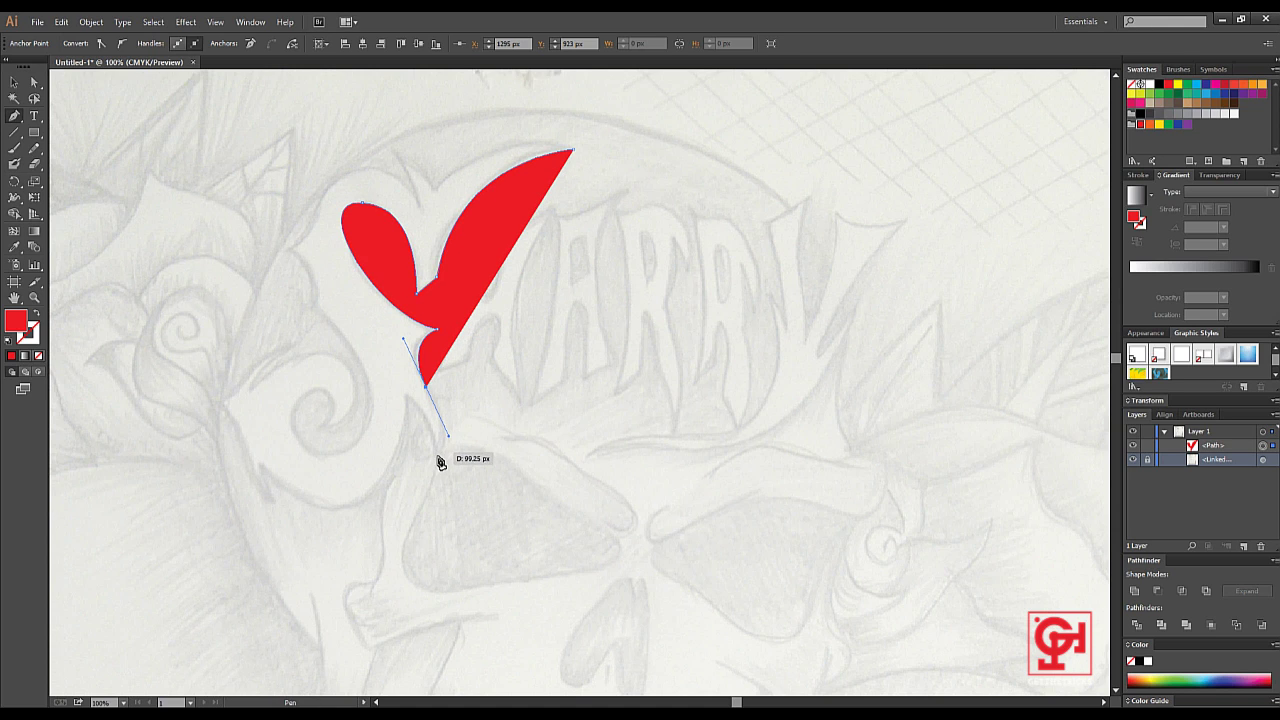
pyautogui.click(437, 458)
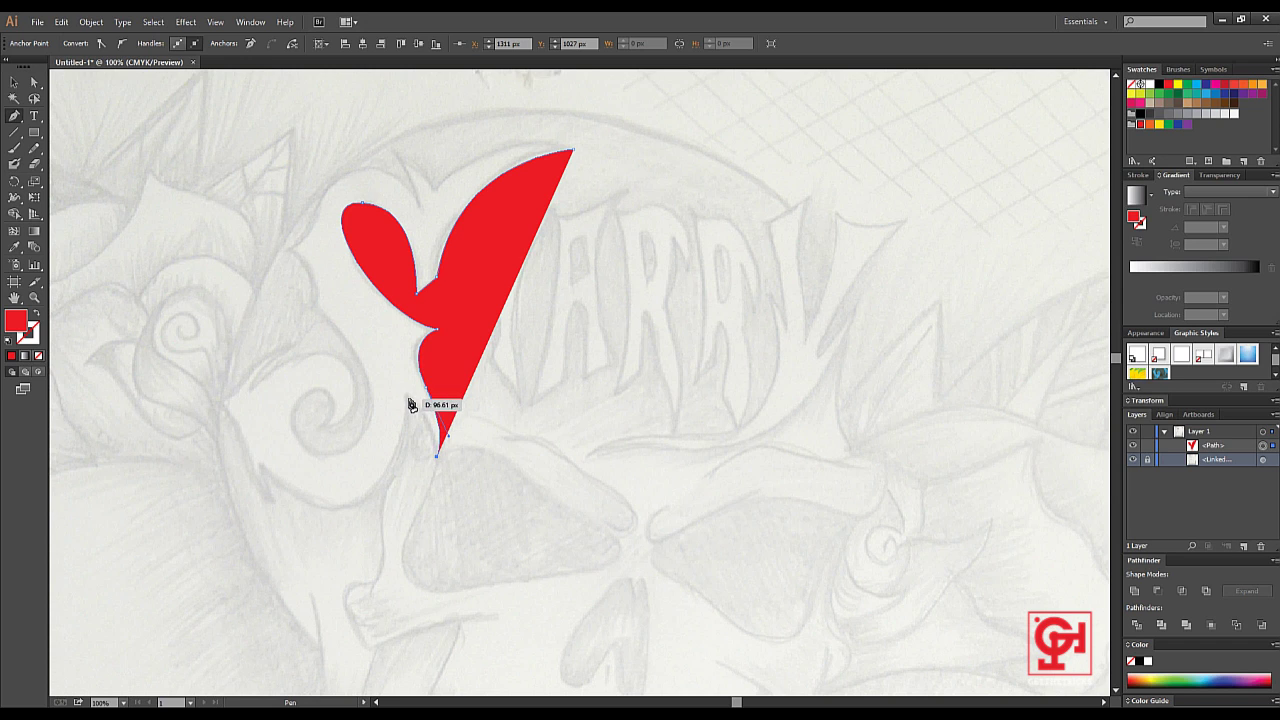
pyautogui.moveTo(436, 457); pyautogui.dragTo(380, 377)
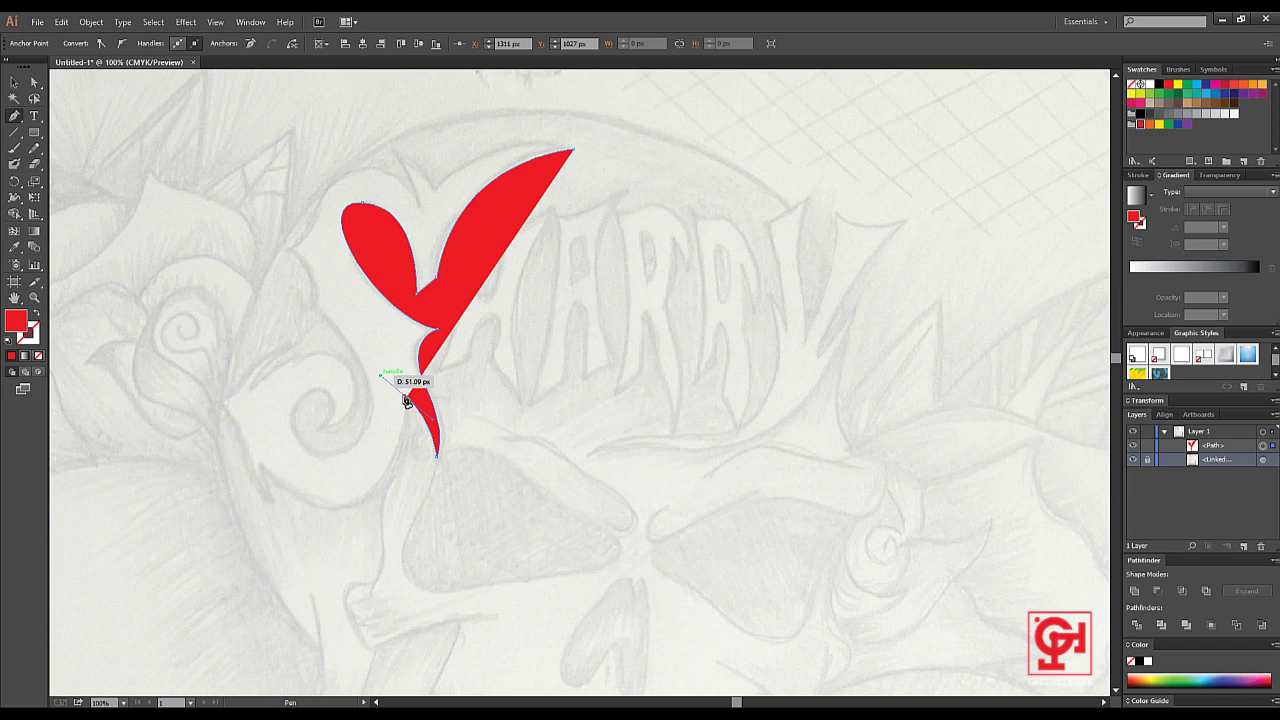
# Continue the S outline around its lower left, adding a notch and a sharp left corner
pyautogui.scroll(-2, 418, 343)
pyautogui.moveTo(407, 332)
pyautogui.mouseDown()
pyautogui.moveTo(259, 402)
pyautogui.moveTo(165, 309)
pyautogui.mouseUp()
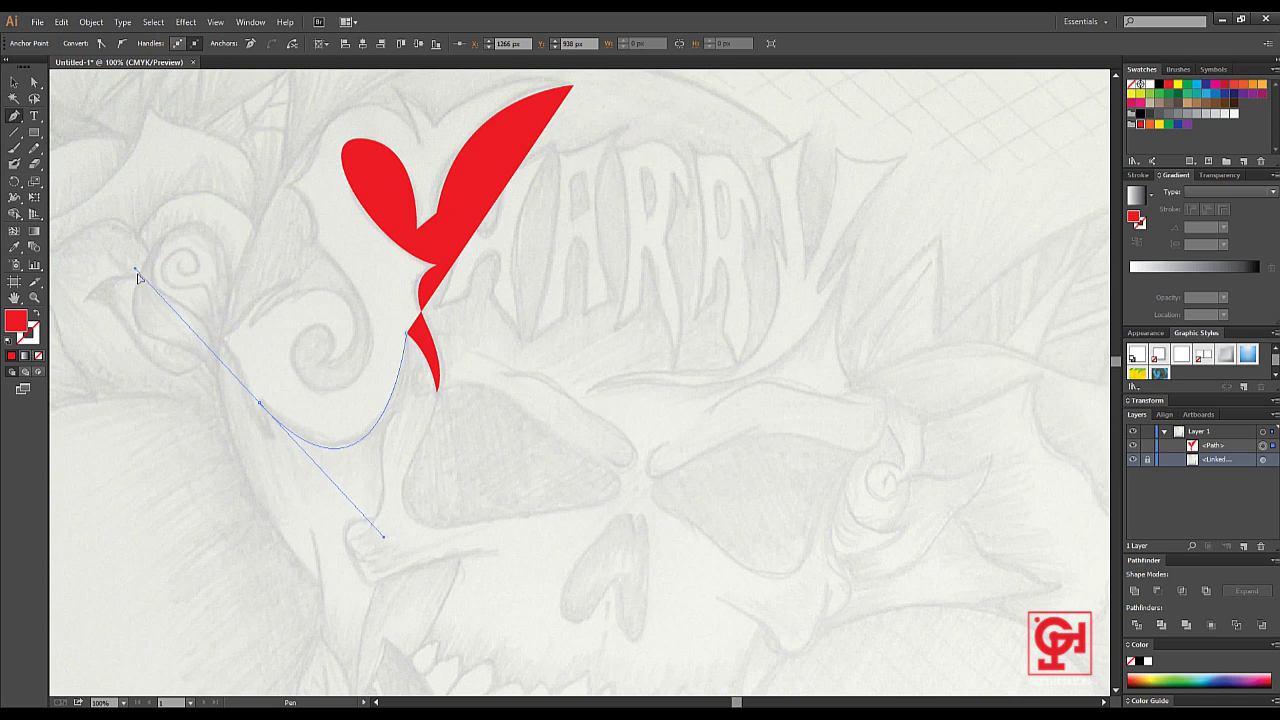
pyautogui.click(260, 403)
pyautogui.moveTo(278, 449); pyautogui.dragTo(285, 450)
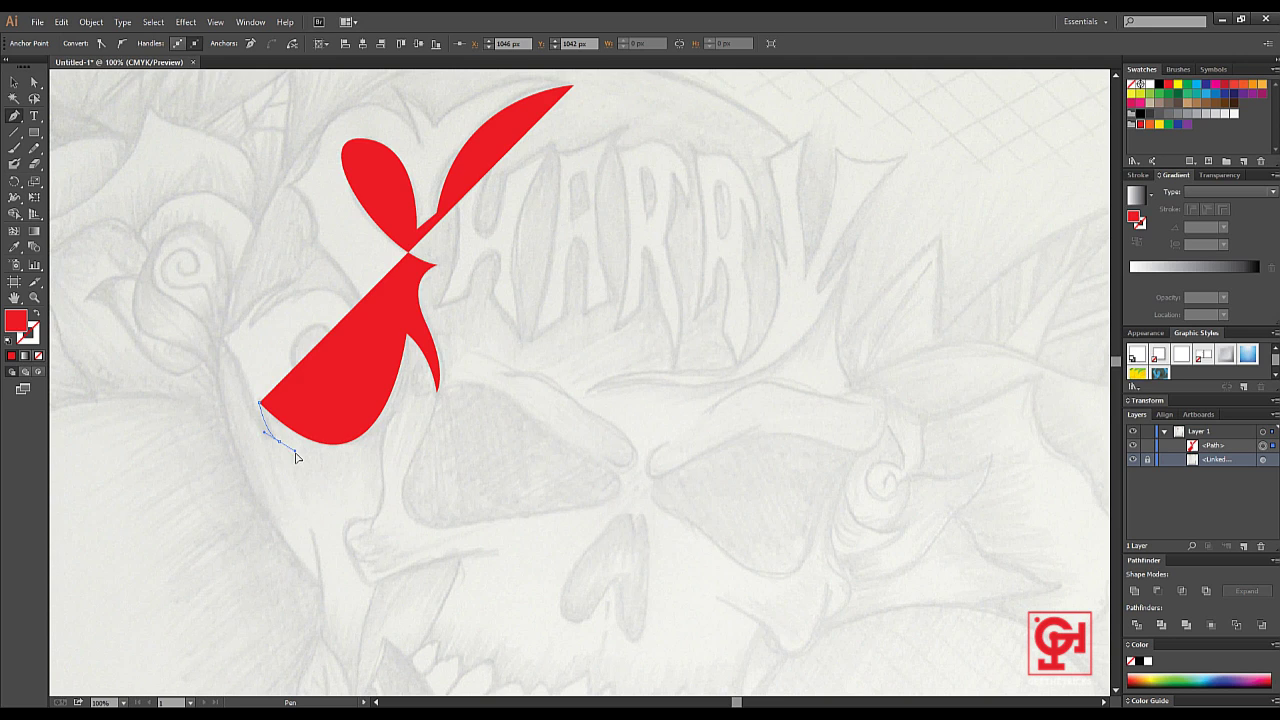
pyautogui.click(284, 434)
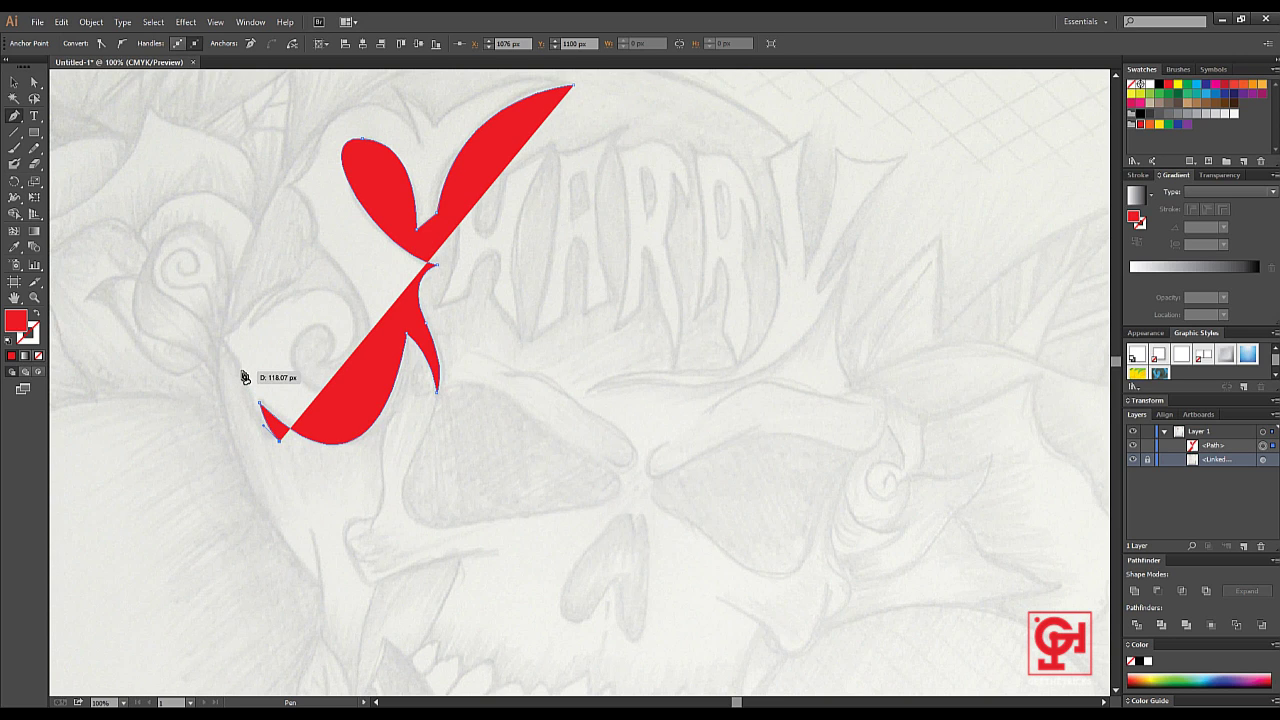
pyautogui.moveTo(240, 372)
pyautogui.mouseDown()
pyautogui.moveTo(226, 310)
pyautogui.moveTo(230, 321)
pyautogui.mouseUp()
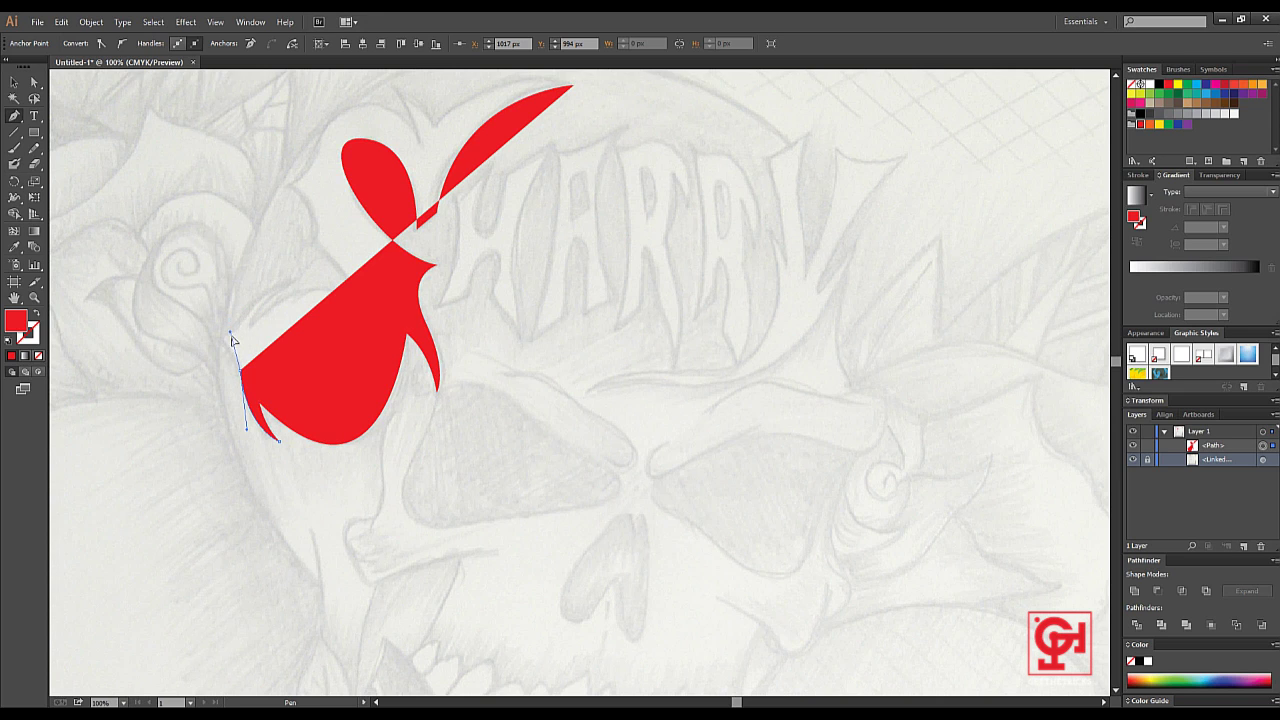
pyautogui.click(218, 341)
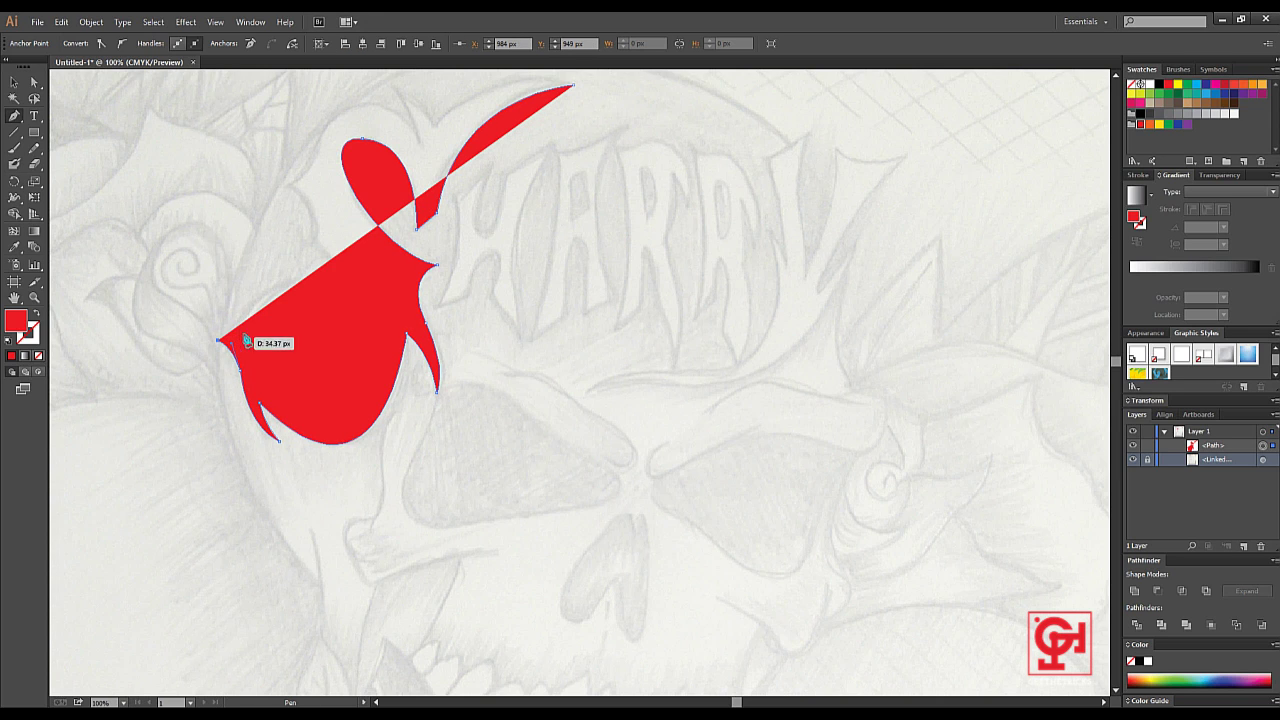
# Set the fill to None and trace the S's inner curl
pyautogui.click(38, 356)
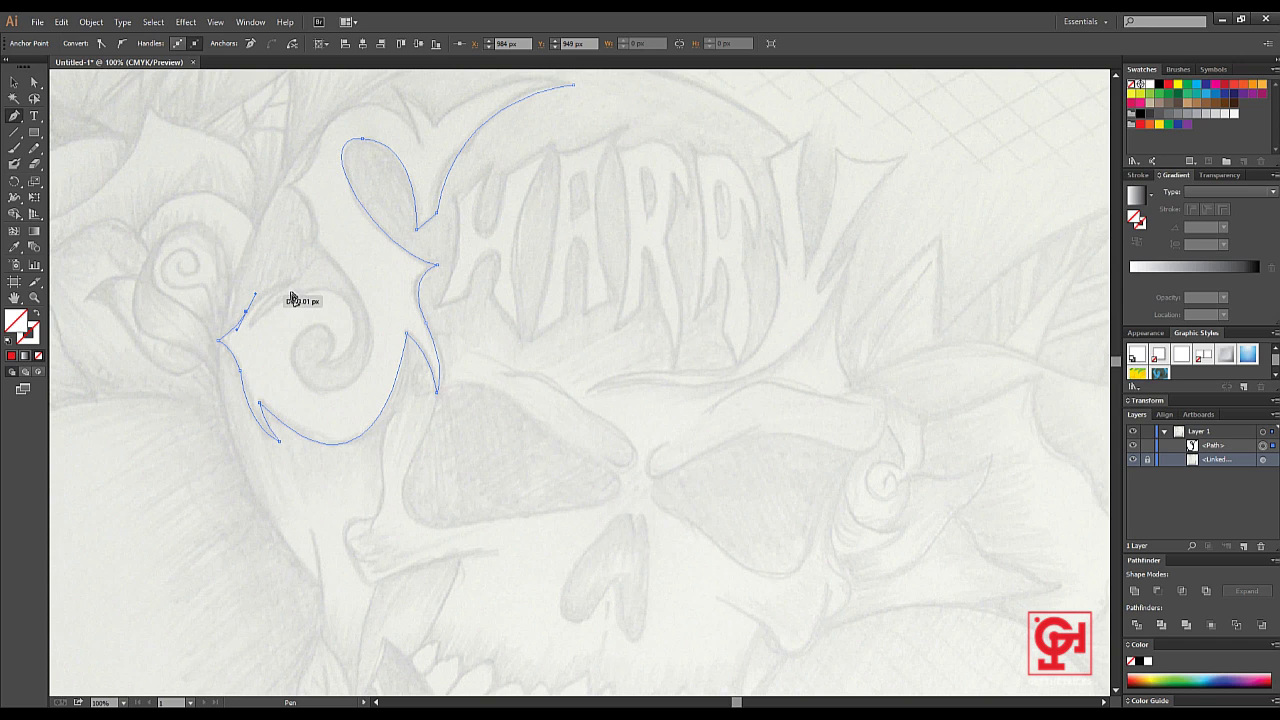
pyautogui.moveTo(292, 281)
pyautogui.mouseDown()
pyautogui.moveTo(256, 332)
pyautogui.moveTo(342, 301)
pyautogui.moveTo(378, 325)
pyautogui.mouseUp()
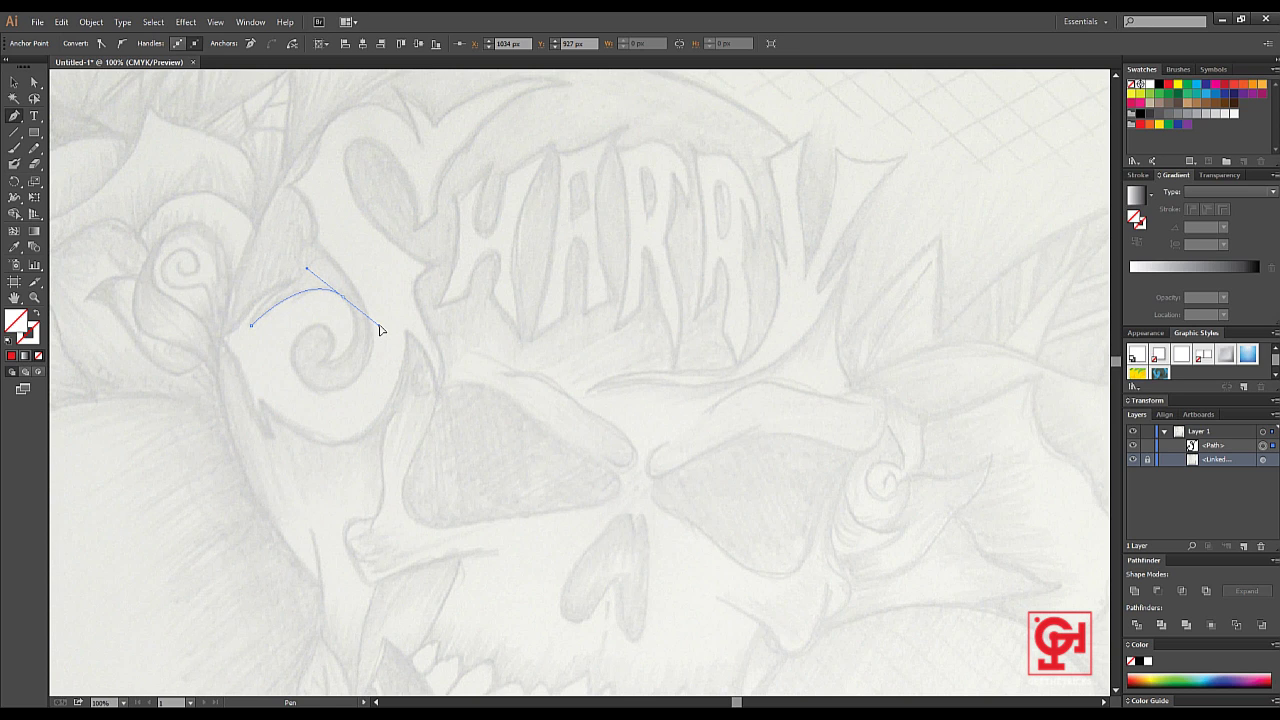
pyautogui.moveTo(325, 369); pyautogui.dragTo(298, 331)
pyautogui.moveTo(285, 327)
pyautogui.mouseDown()
pyautogui.moveTo(332, 337)
pyautogui.moveTo(320, 330)
pyautogui.moveTo(335, 410)
pyautogui.moveTo(367, 312)
pyautogui.moveTo(341, 263)
pyautogui.moveTo(360, 270)
pyautogui.moveTo(294, 192)
pyautogui.mouseUp()
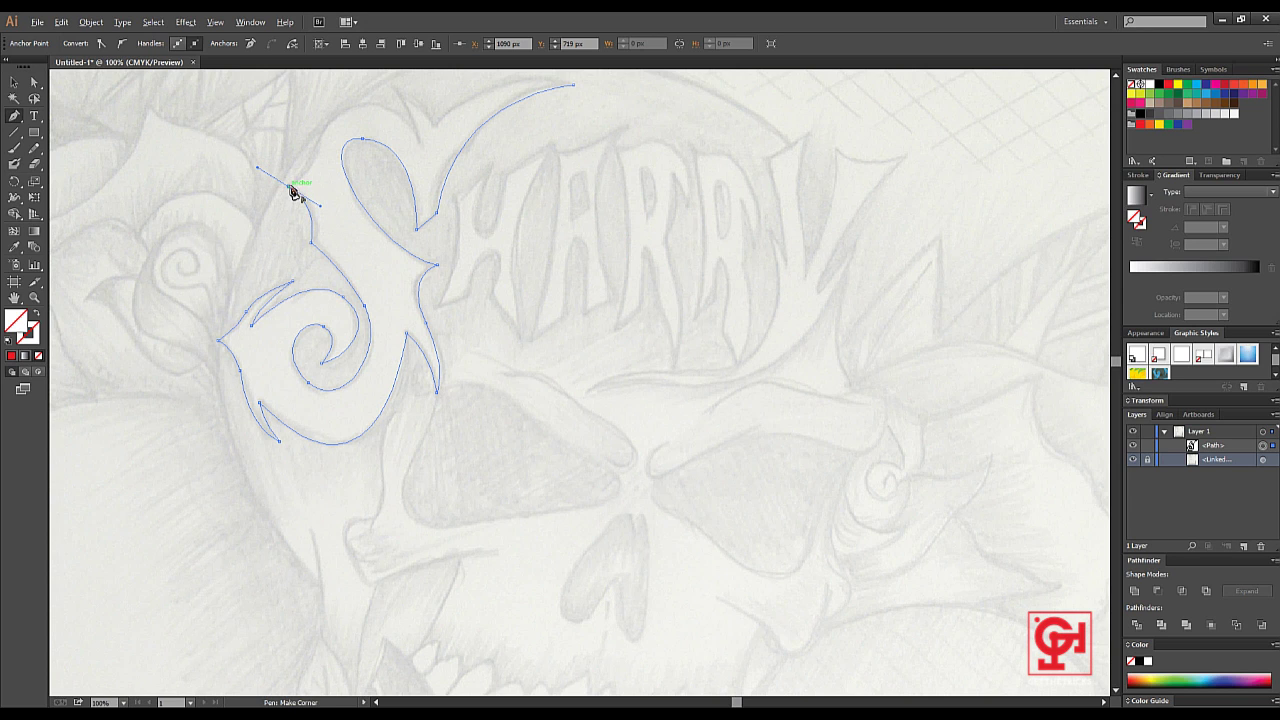
# Trace the S's top edge and sweeping tail, then fill the closed path red
pyautogui.scroll(3, 365, 237)
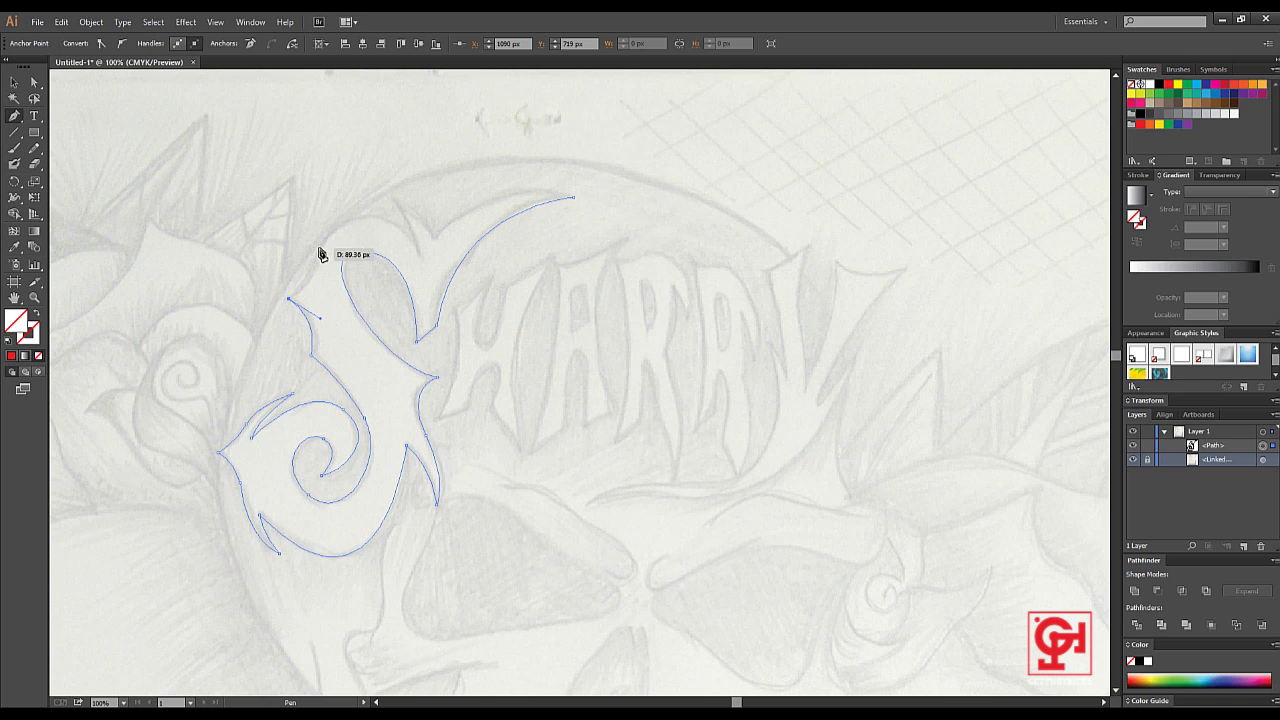
pyautogui.moveTo(323, 253); pyautogui.dragTo(323, 243)
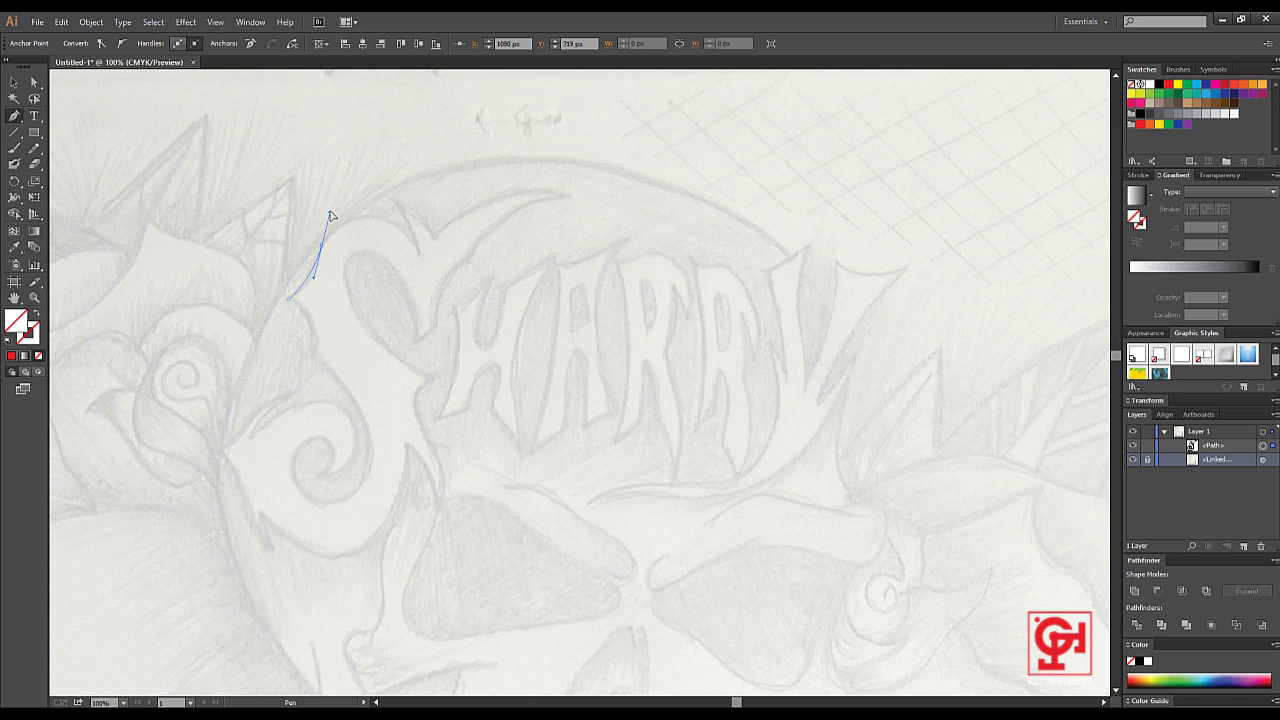
pyautogui.moveTo(415, 248)
pyautogui.mouseDown()
pyautogui.moveTo(445, 322)
pyautogui.moveTo(443, 307)
pyautogui.mouseUp()
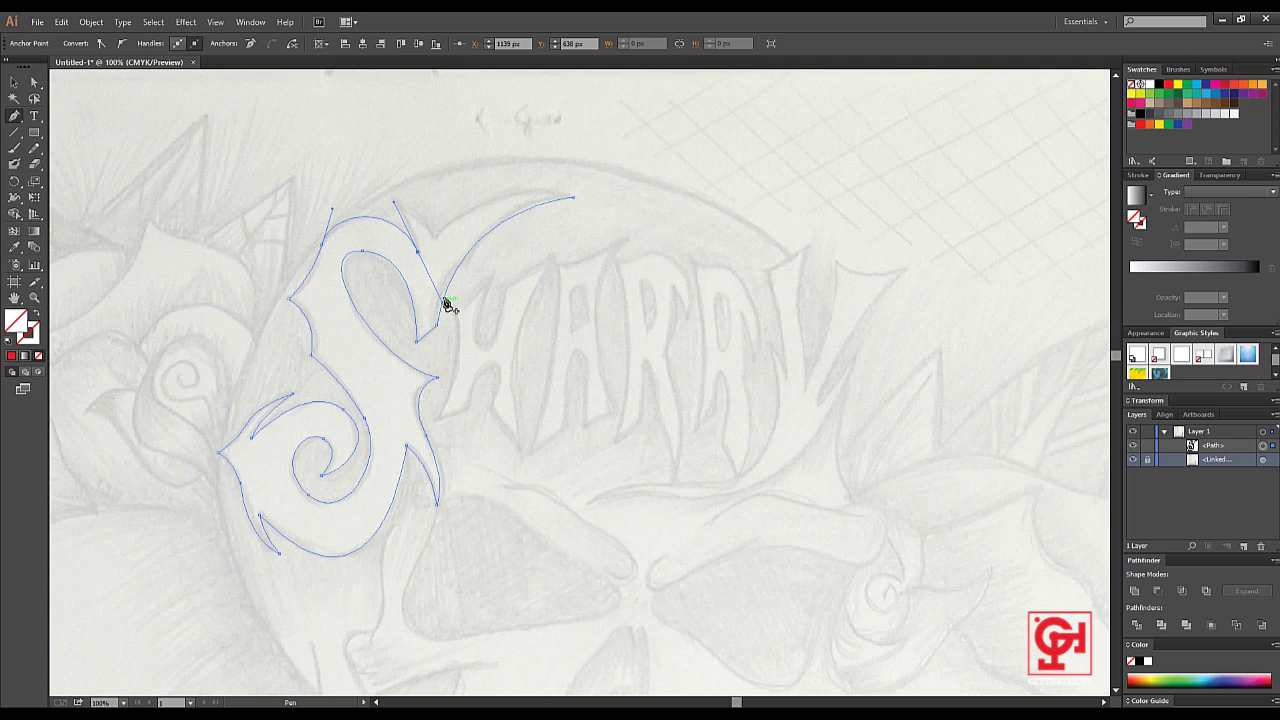
pyautogui.moveTo(417, 251)
pyautogui.mouseDown()
pyautogui.moveTo(400, 206)
pyautogui.moveTo(440, 258)
pyautogui.mouseUp()
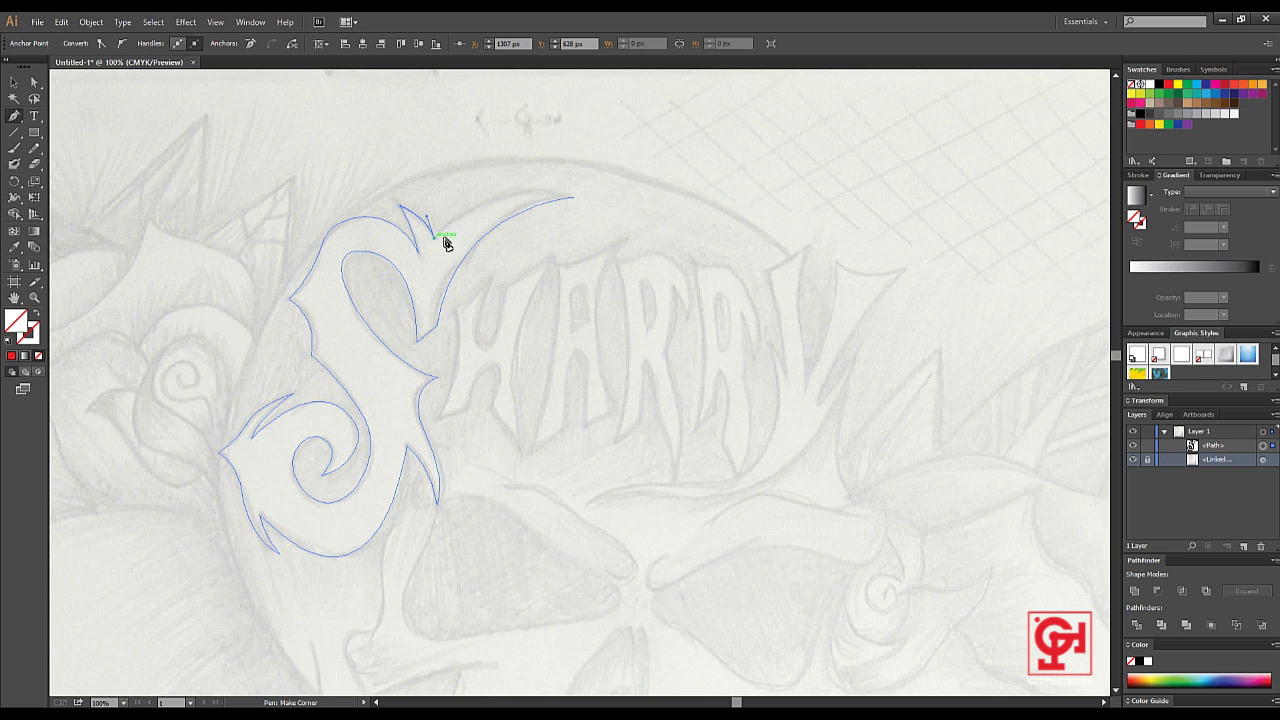
pyautogui.click(575, 198)
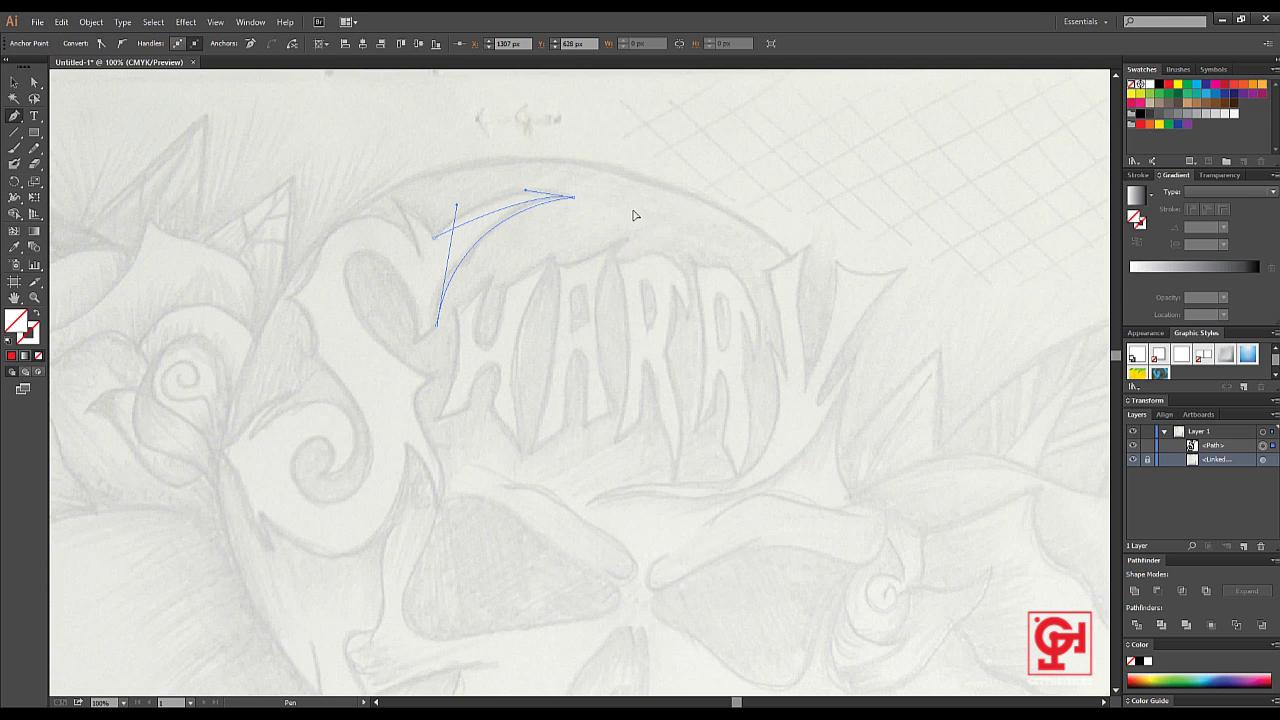
pyautogui.press('ctrl')
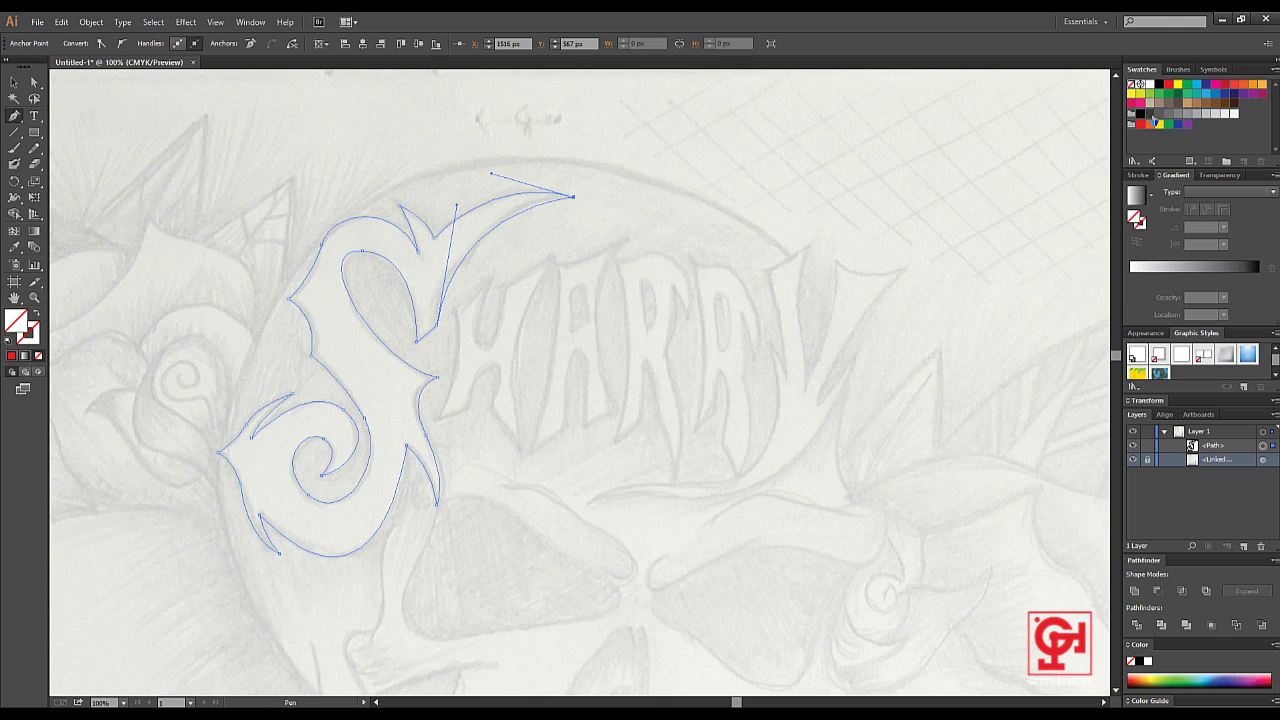
pyautogui.click(1142, 127)
# Deselect the S and trace the H outline from its top-left corner down to its bottom
pyautogui.press('v')
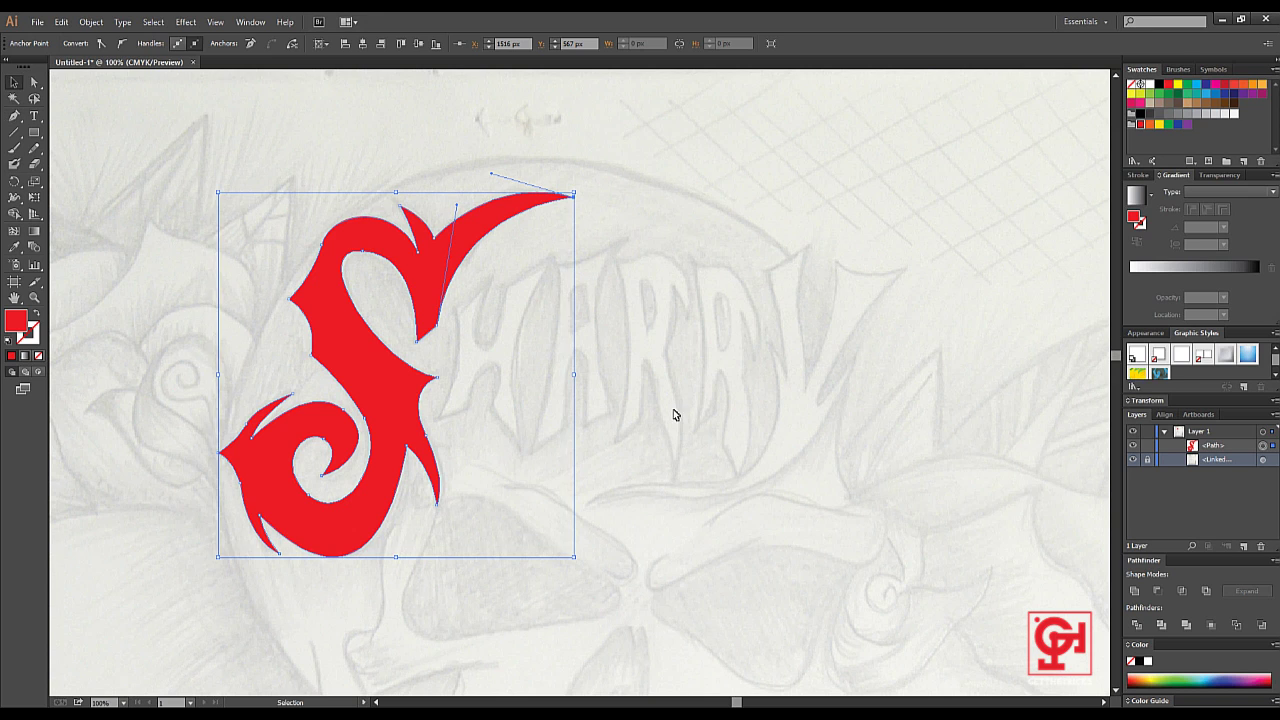
pyautogui.click(854, 471)
pyautogui.moveTo(856, 472); pyautogui.dragTo(847, 480)
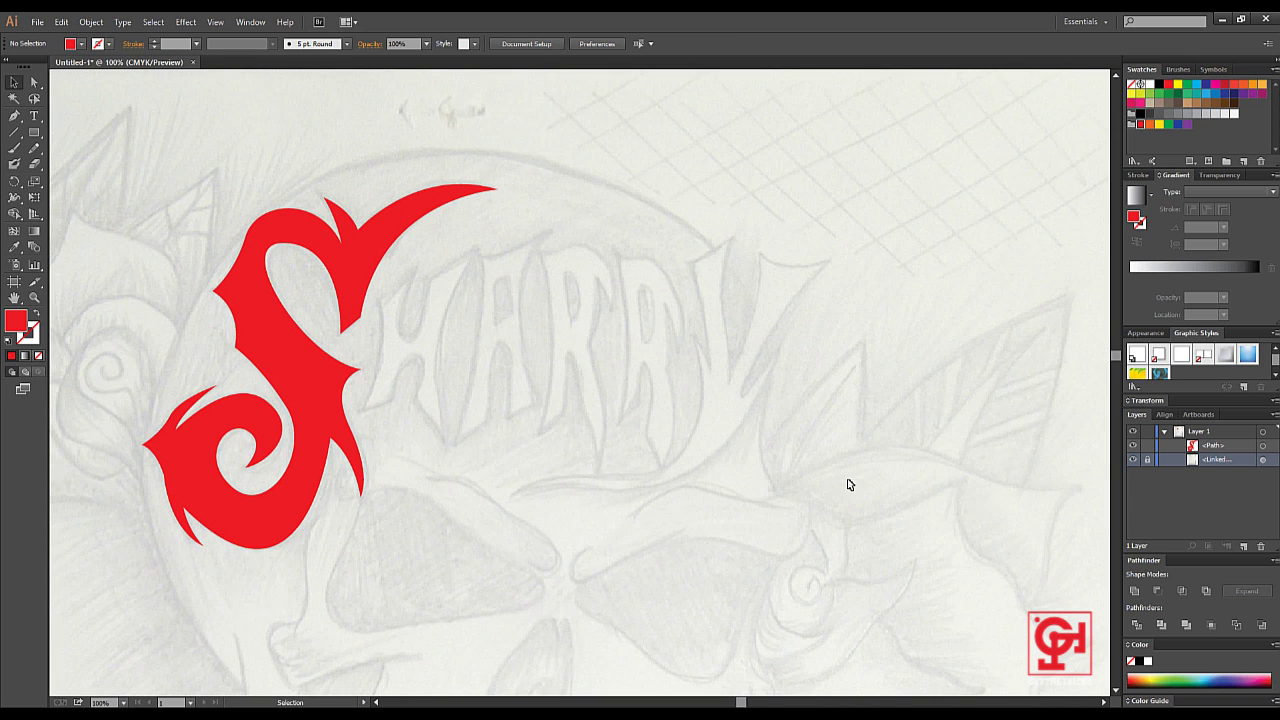
pyautogui.press('p')
pyautogui.click(377, 300)
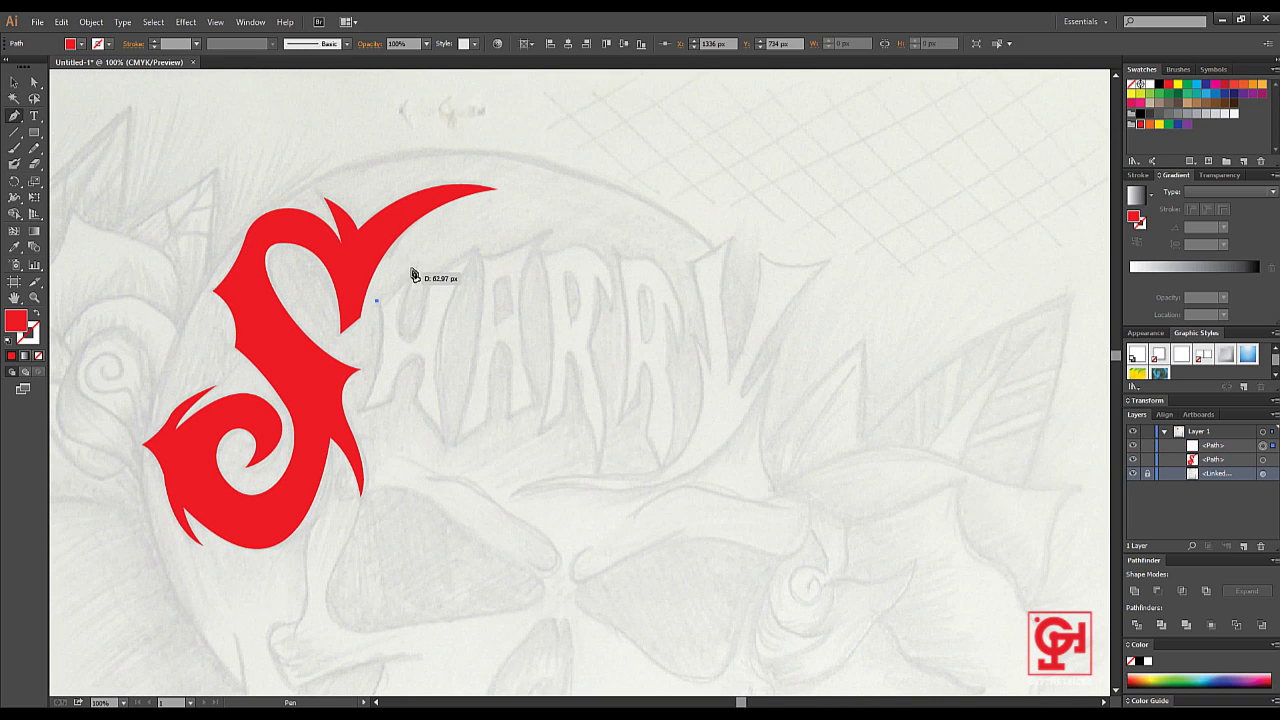
pyautogui.moveTo(418, 253); pyautogui.dragTo(414, 271)
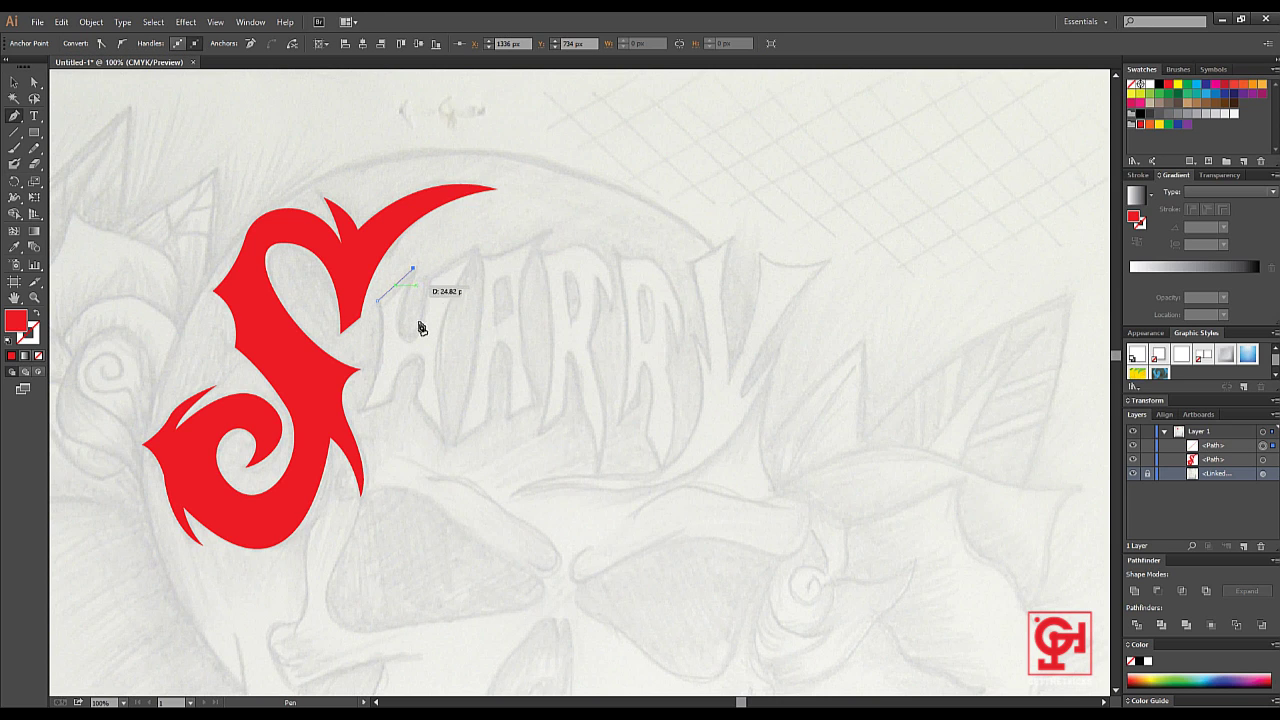
pyautogui.moveTo(395, 331); pyautogui.dragTo(421, 347)
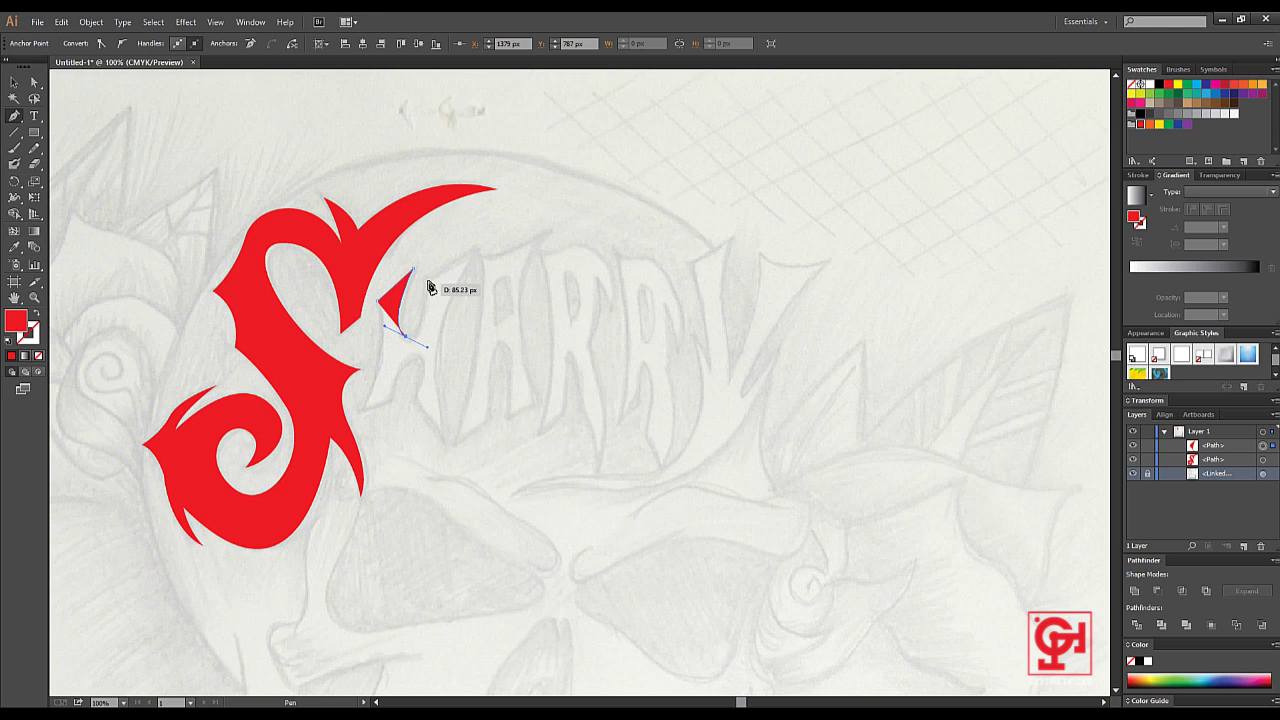
pyautogui.moveTo(431, 283)
pyautogui.mouseDown()
pyautogui.moveTo(475, 257)
pyautogui.moveTo(449, 450)
pyautogui.moveTo(474, 557)
pyautogui.mouseUp()
pyautogui.moveTo(447, 443); pyautogui.dragTo(449, 449)
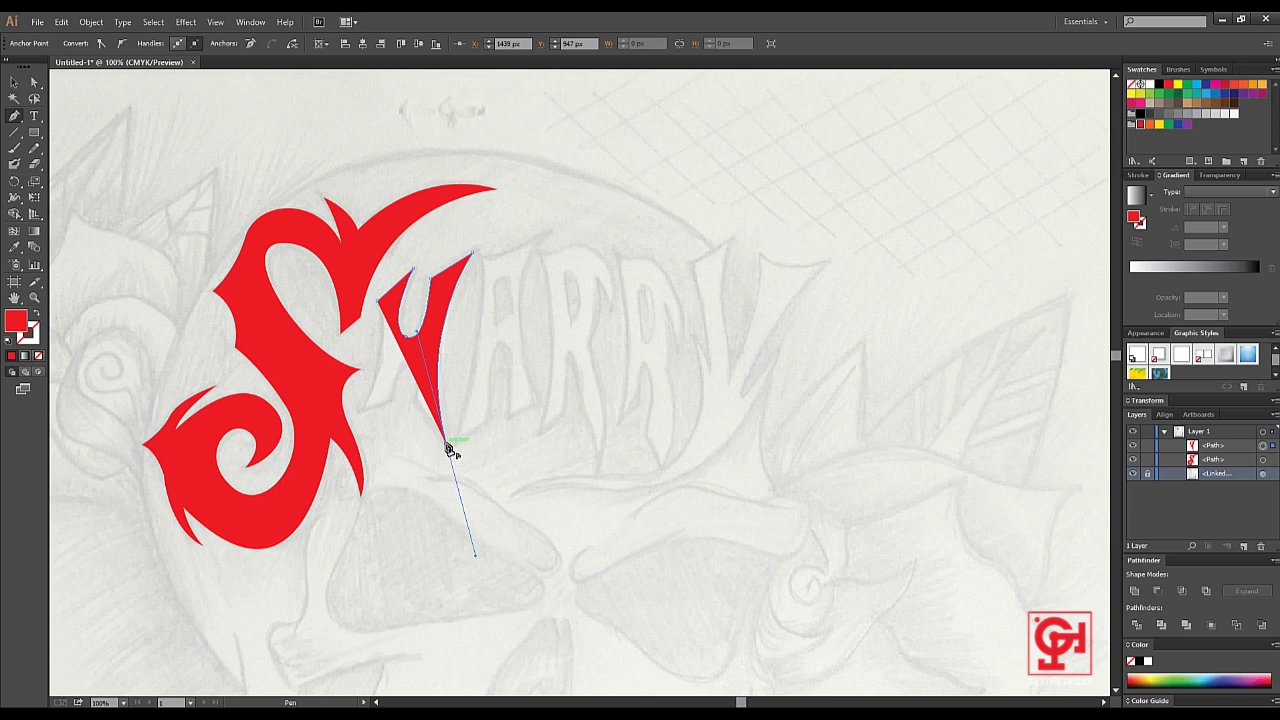
# Clear the fill, close the H outline, and sample the S's red onto it
pyautogui.click(38, 356)
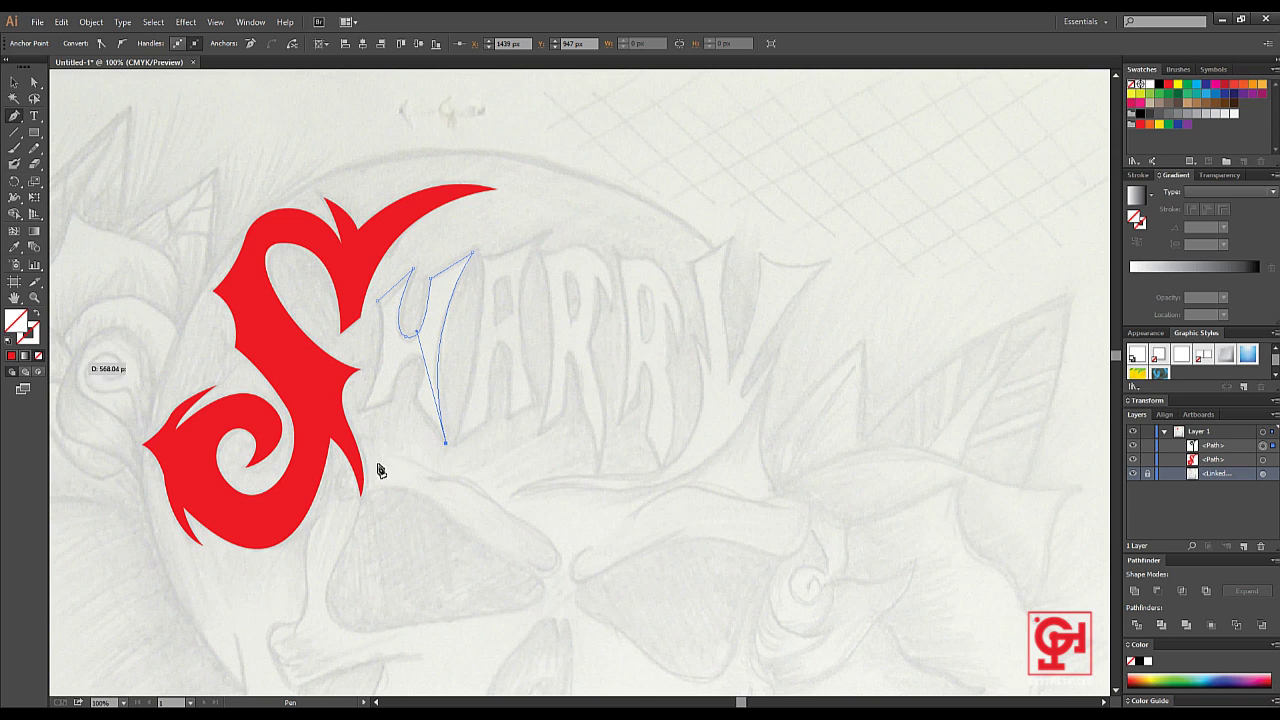
pyautogui.moveTo(415, 402)
pyautogui.mouseDown()
pyautogui.moveTo(409, 362)
pyautogui.moveTo(388, 417)
pyautogui.moveTo(366, 420)
pyautogui.mouseUp()
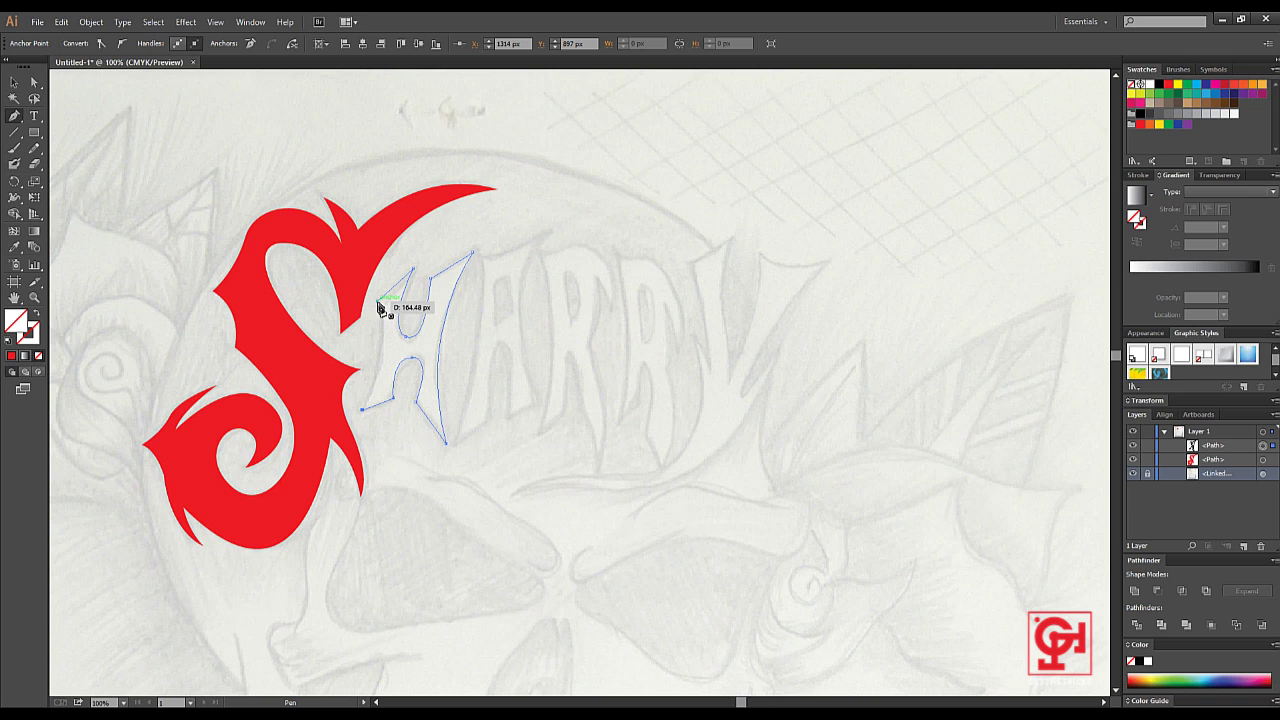
pyautogui.moveTo(379, 303); pyautogui.dragTo(365, 252)
pyautogui.press('i')
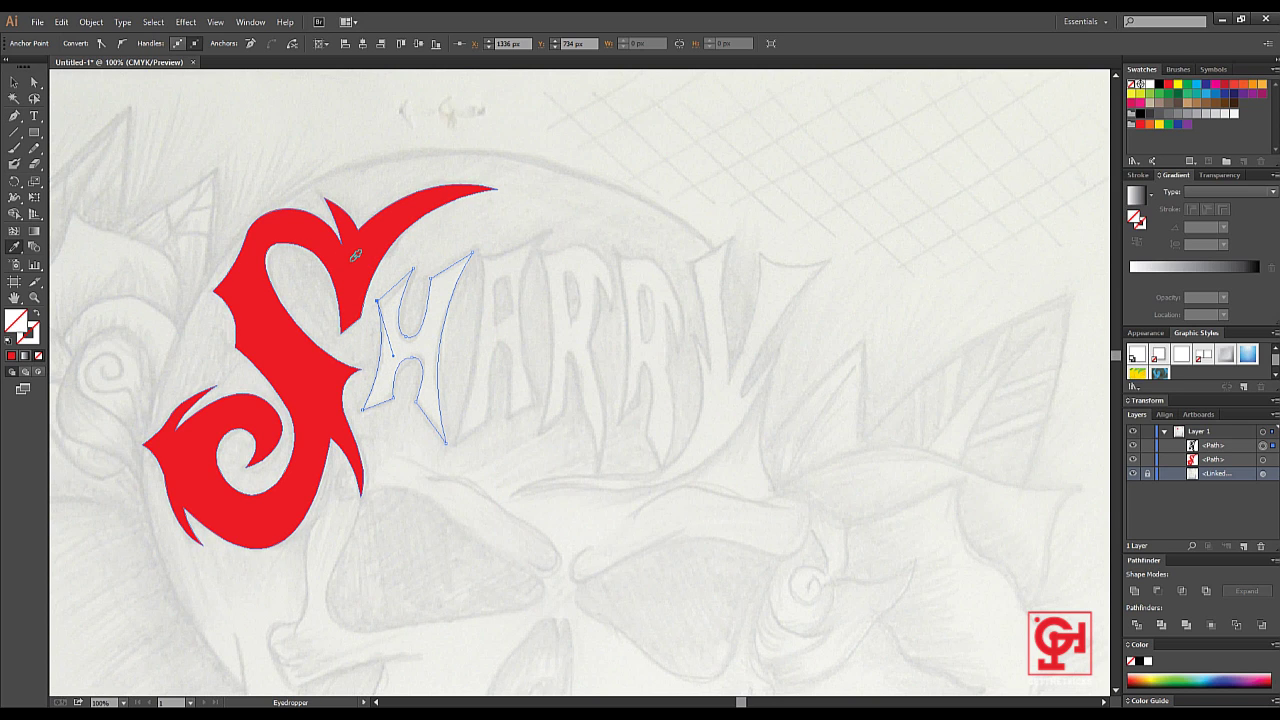
pyautogui.click(355, 256)
pyautogui.press('v')
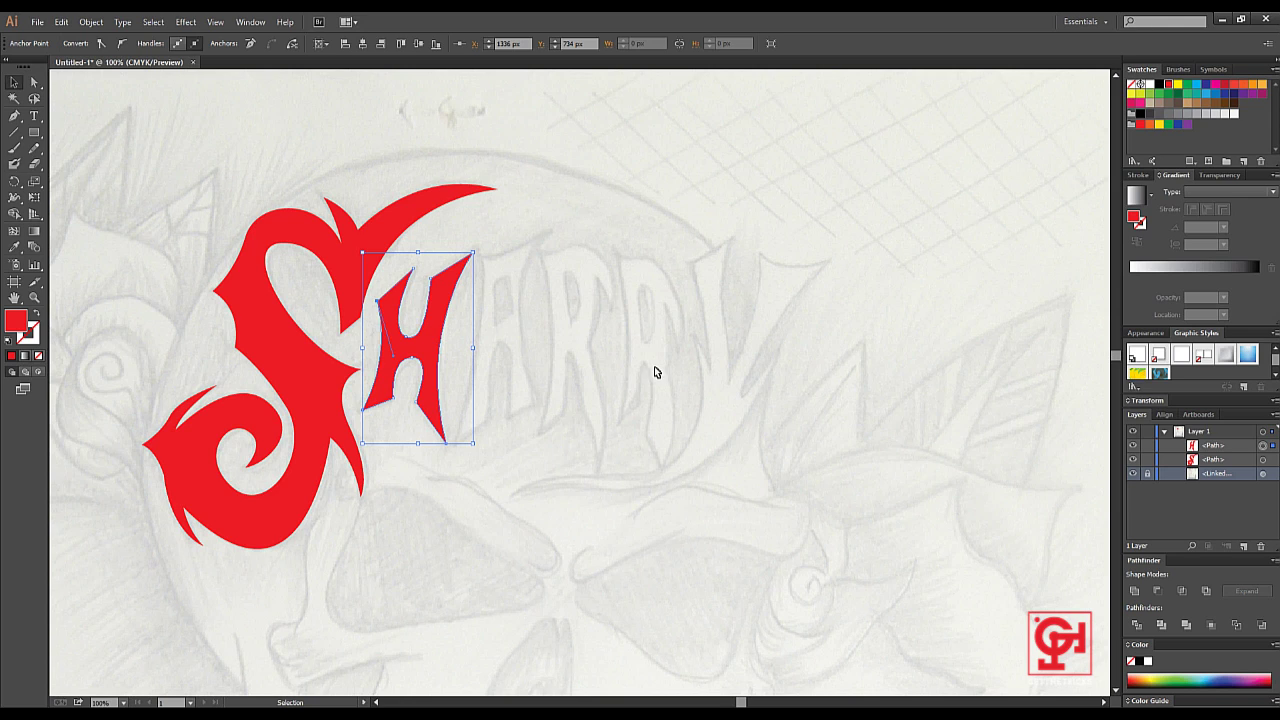
pyautogui.click(654, 366)
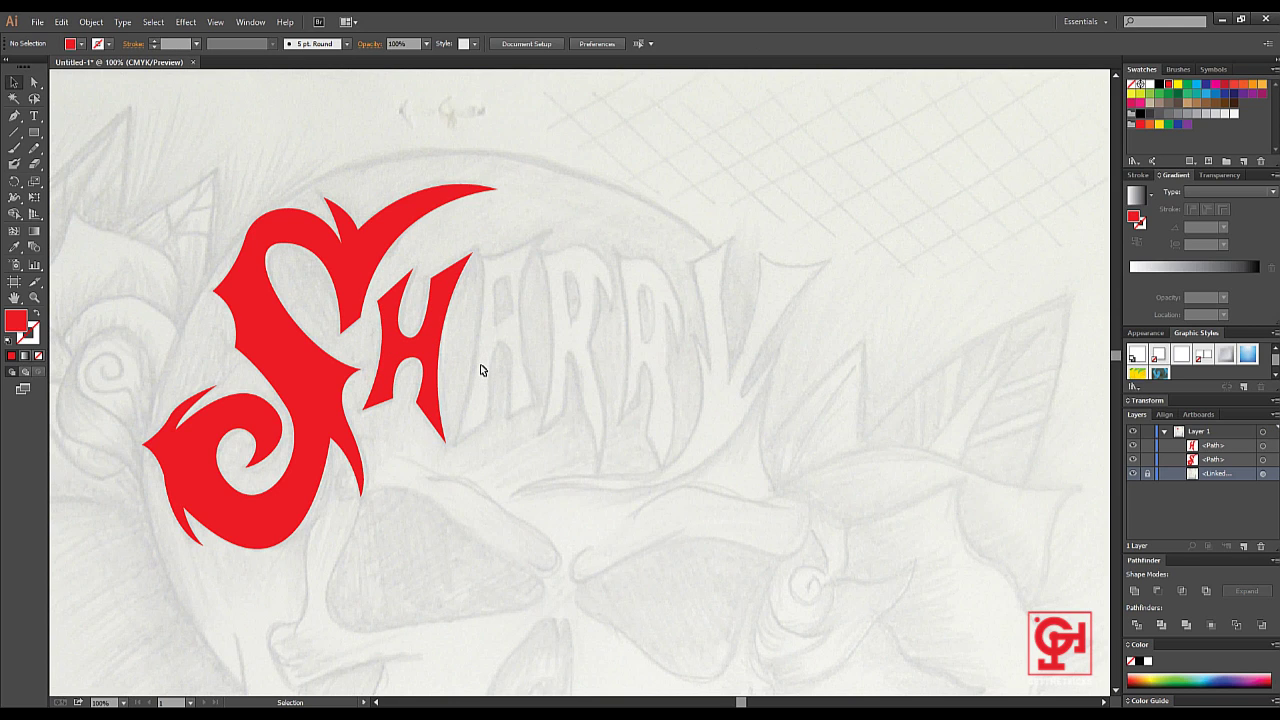
# Start the A outline with its curved top edge and right side down to the foot
pyautogui.press('p')
pyautogui.click(480, 252)
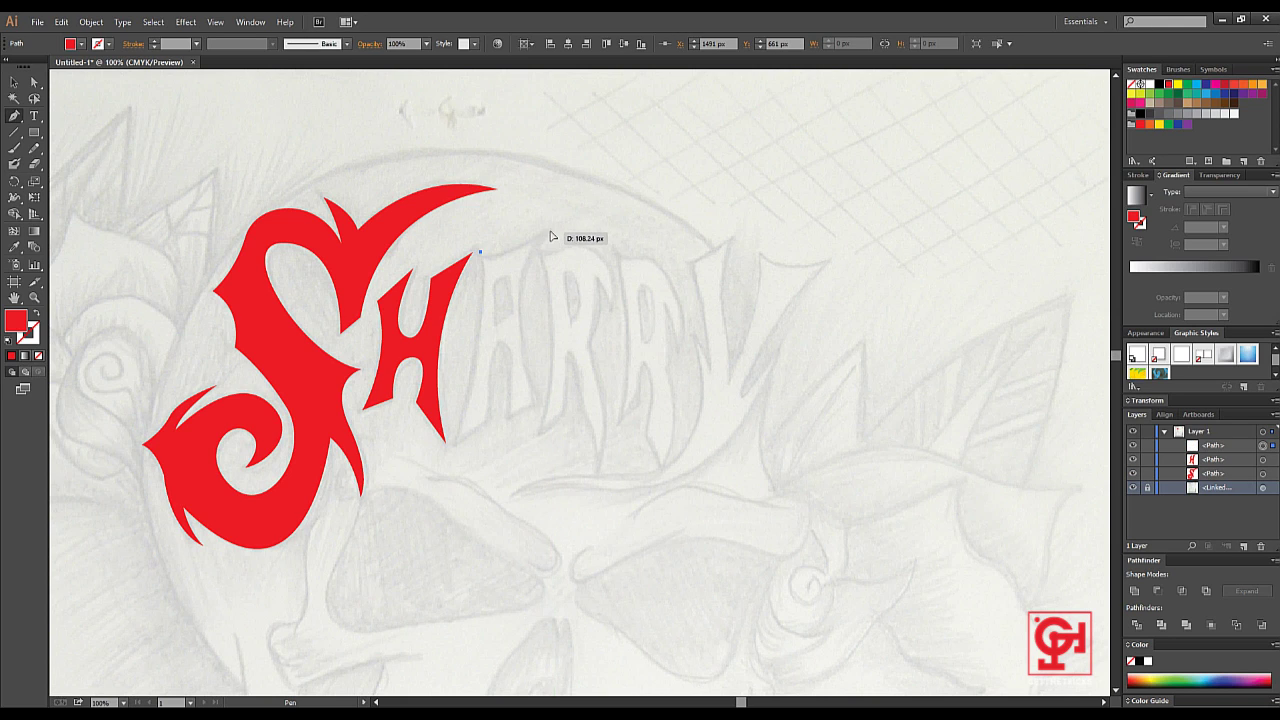
pyautogui.moveTo(552, 234); pyautogui.dragTo(596, 205)
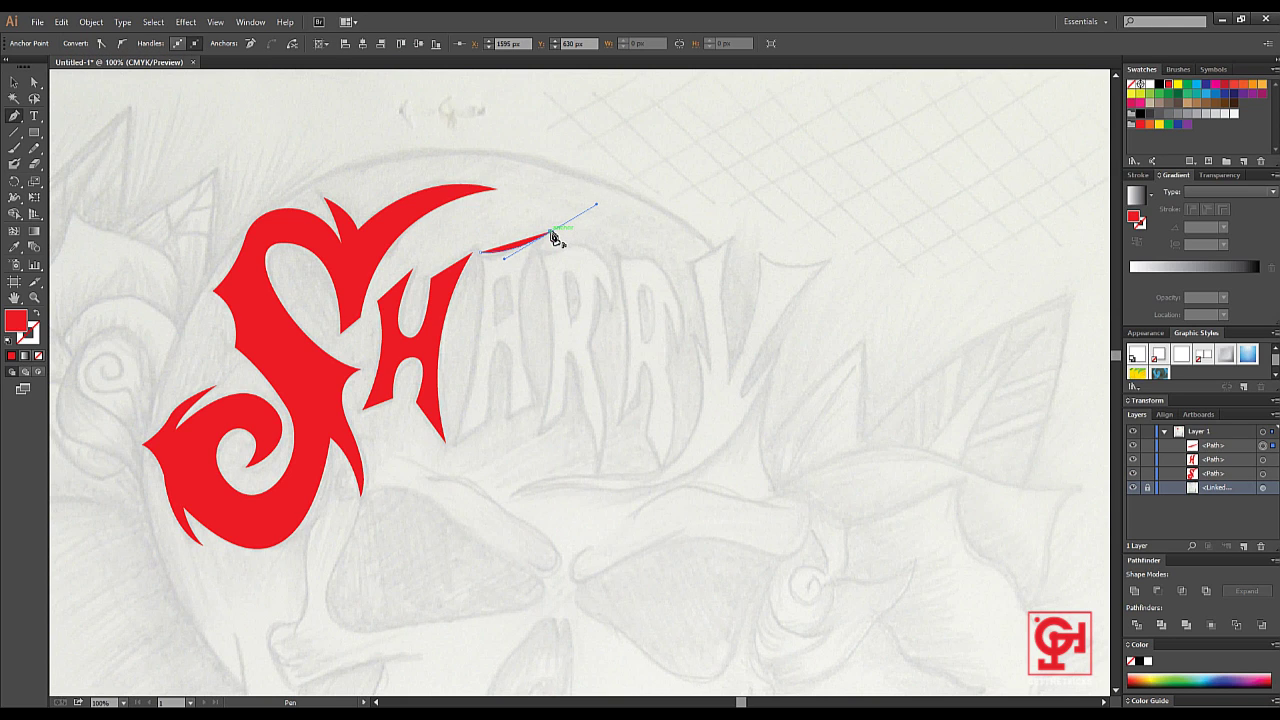
pyautogui.click(552, 234)
pyautogui.moveTo(535, 401); pyautogui.dragTo(577, 530)
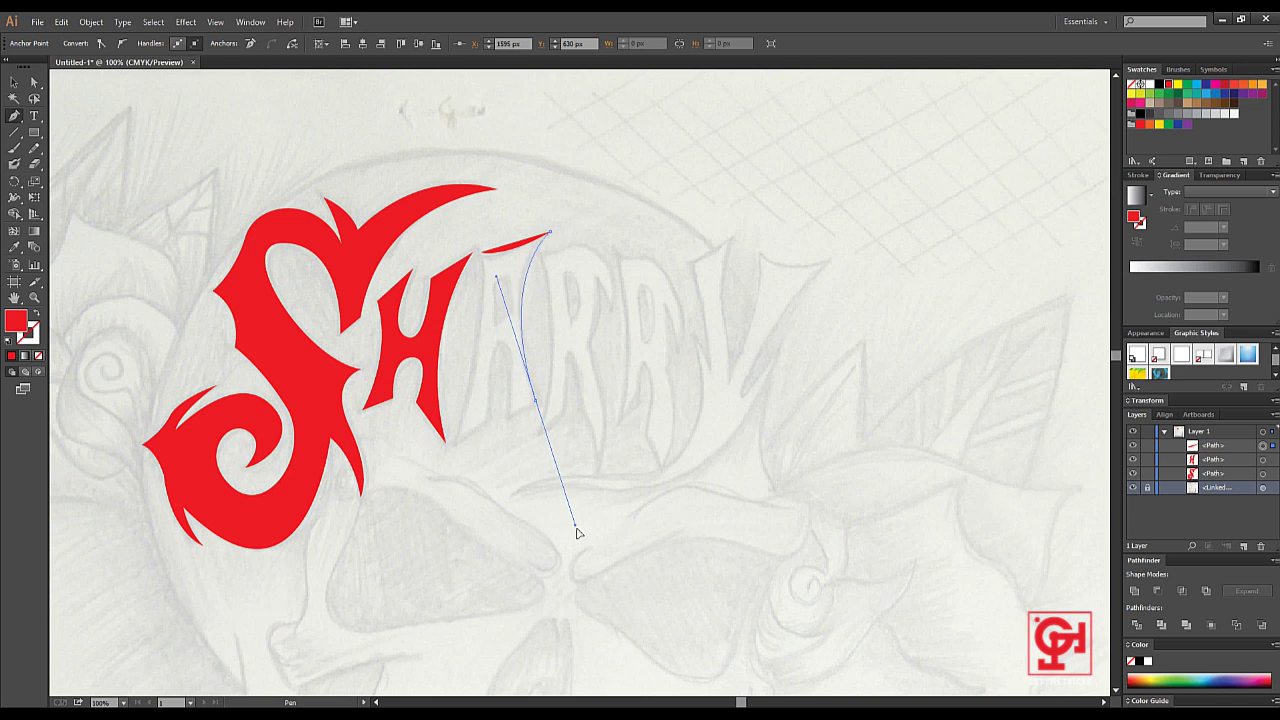
pyautogui.click(537, 402)
# Add the A's inner legs and arch, set fill to None, and close the path
pyautogui.click(509, 416)
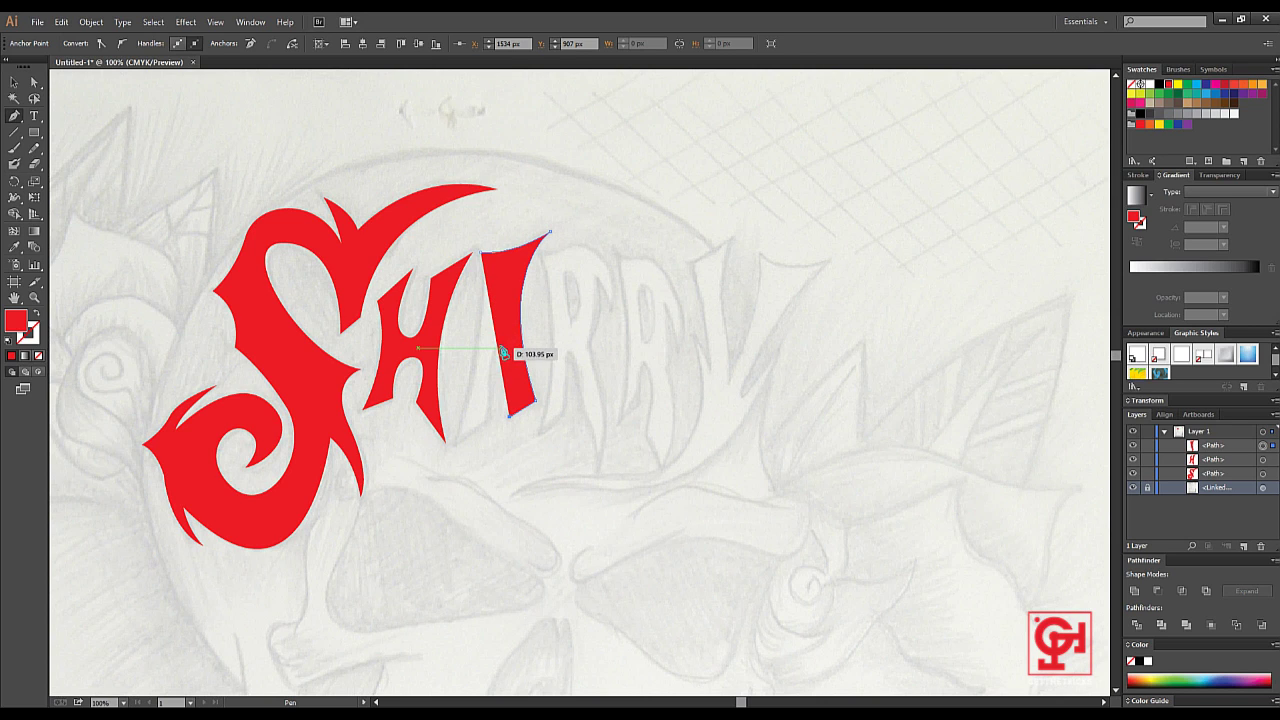
pyautogui.moveTo(500, 349); pyautogui.dragTo(482, 349)
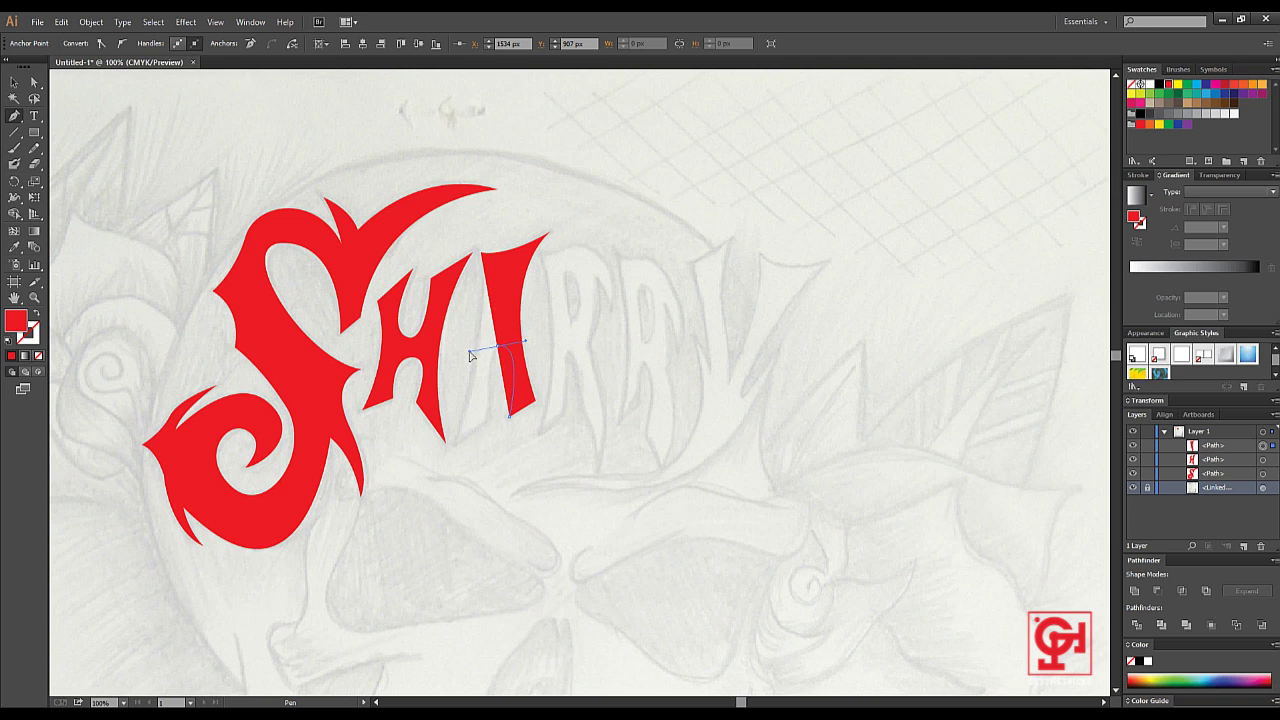
pyautogui.click(489, 418)
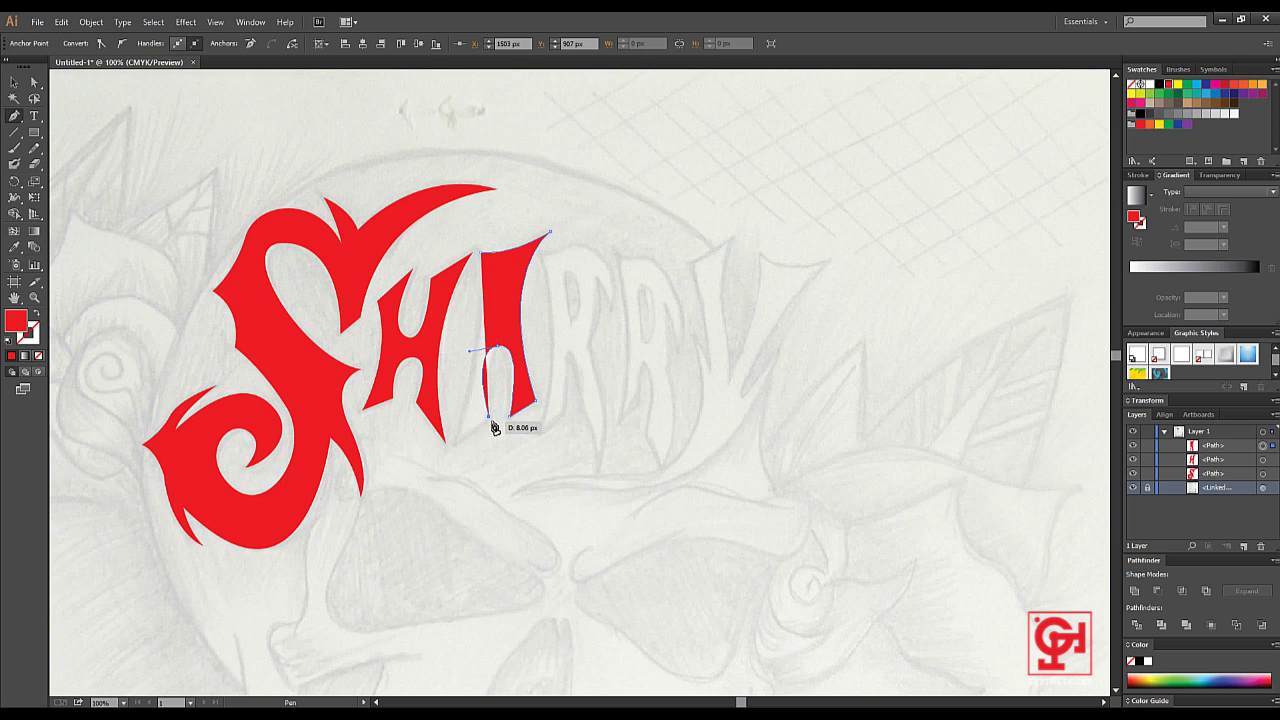
pyautogui.click(454, 443)
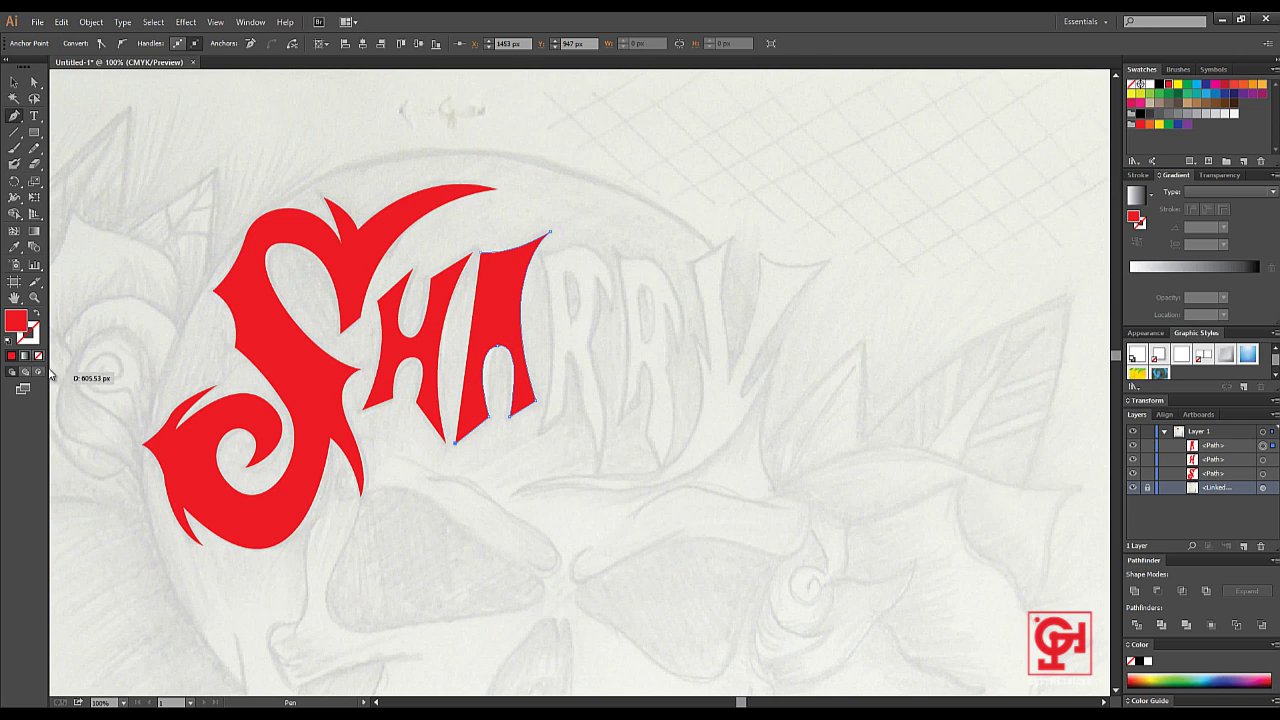
pyautogui.click(38, 356)
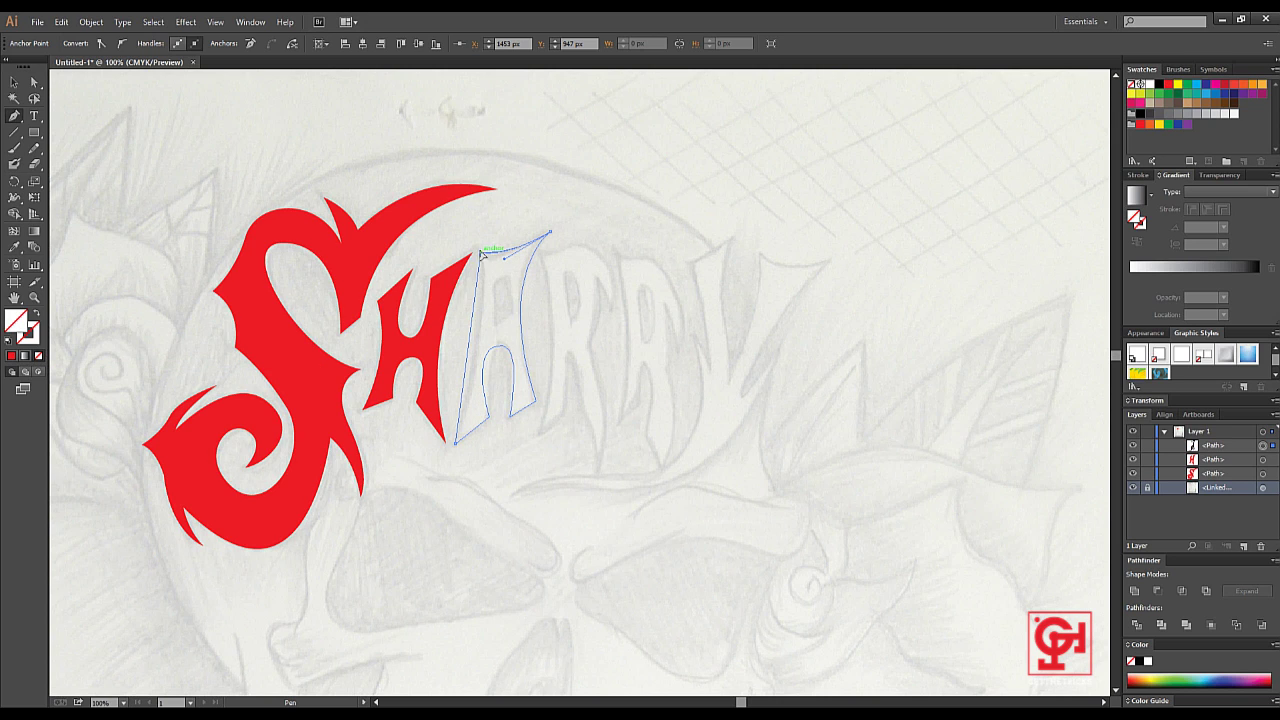
pyautogui.click(480, 253)
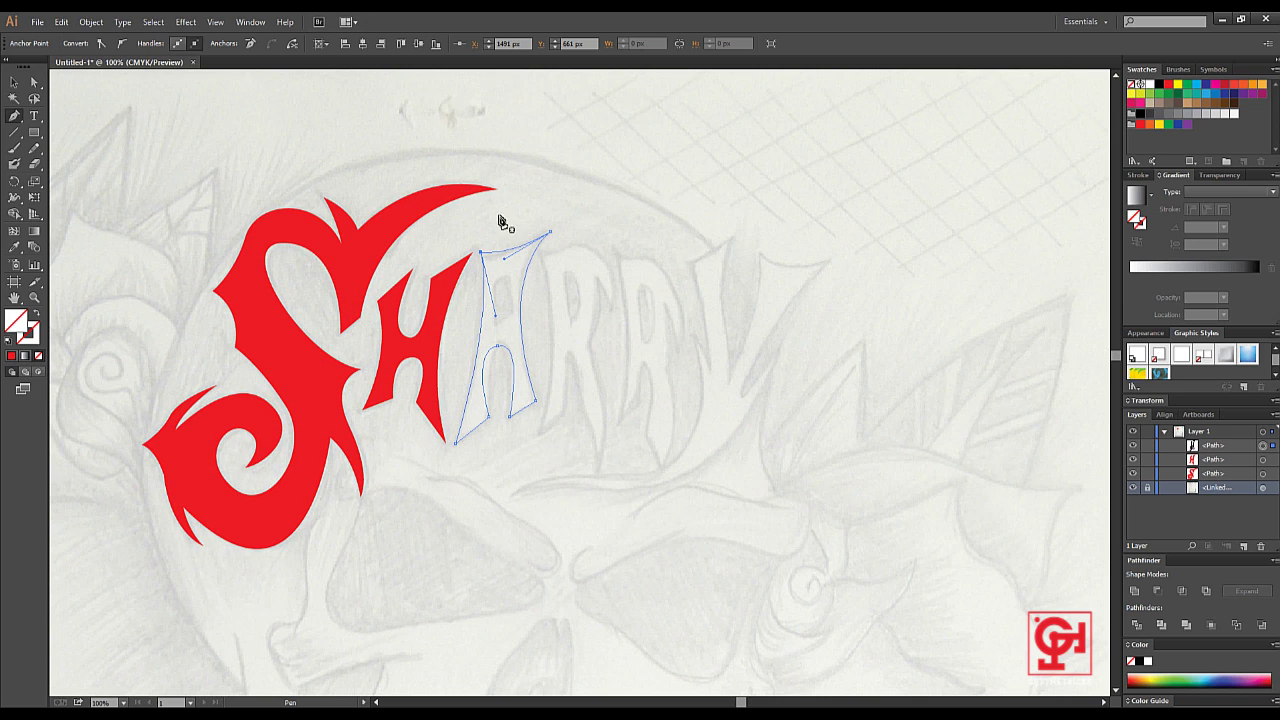
# Sample the S's red onto the A, then undo it and deselect
pyautogui.press('i')
pyautogui.click(437, 210)
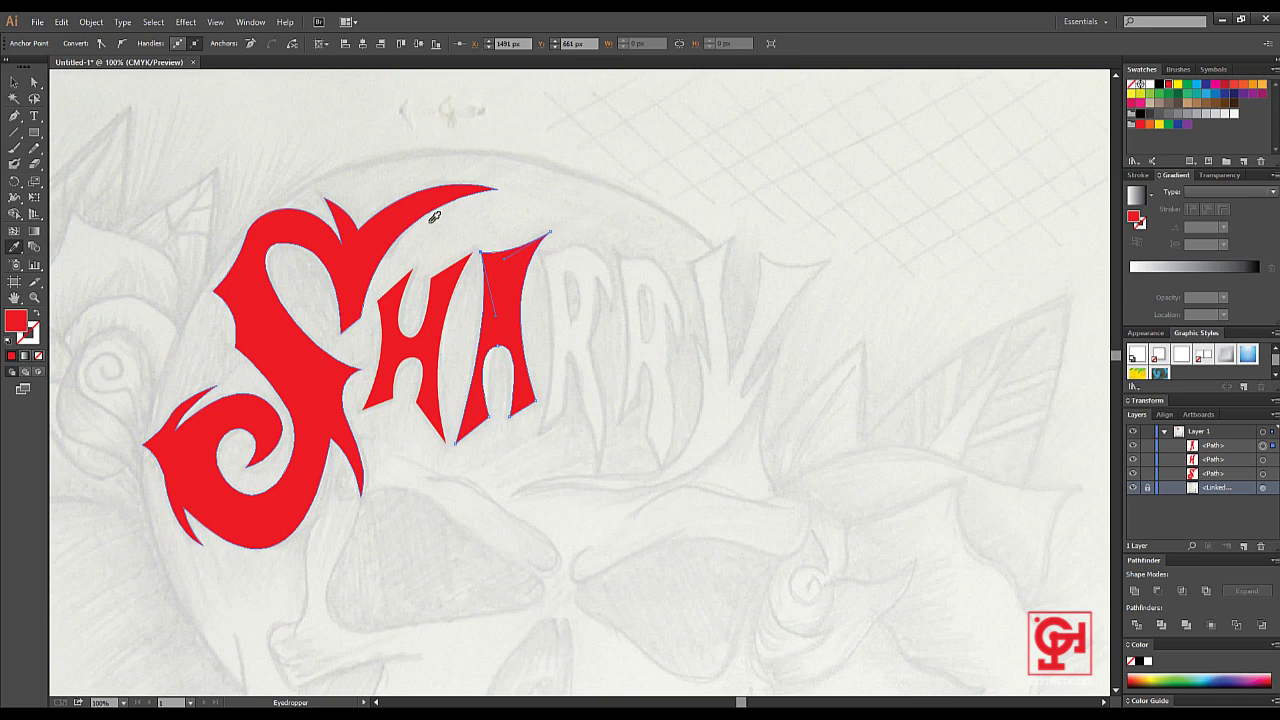
pyautogui.hotkey('ctrl', 'z')
pyautogui.keyDown('ctrl'); pyautogui.click(648, 346); pyautogui.keyUp('ctrl')
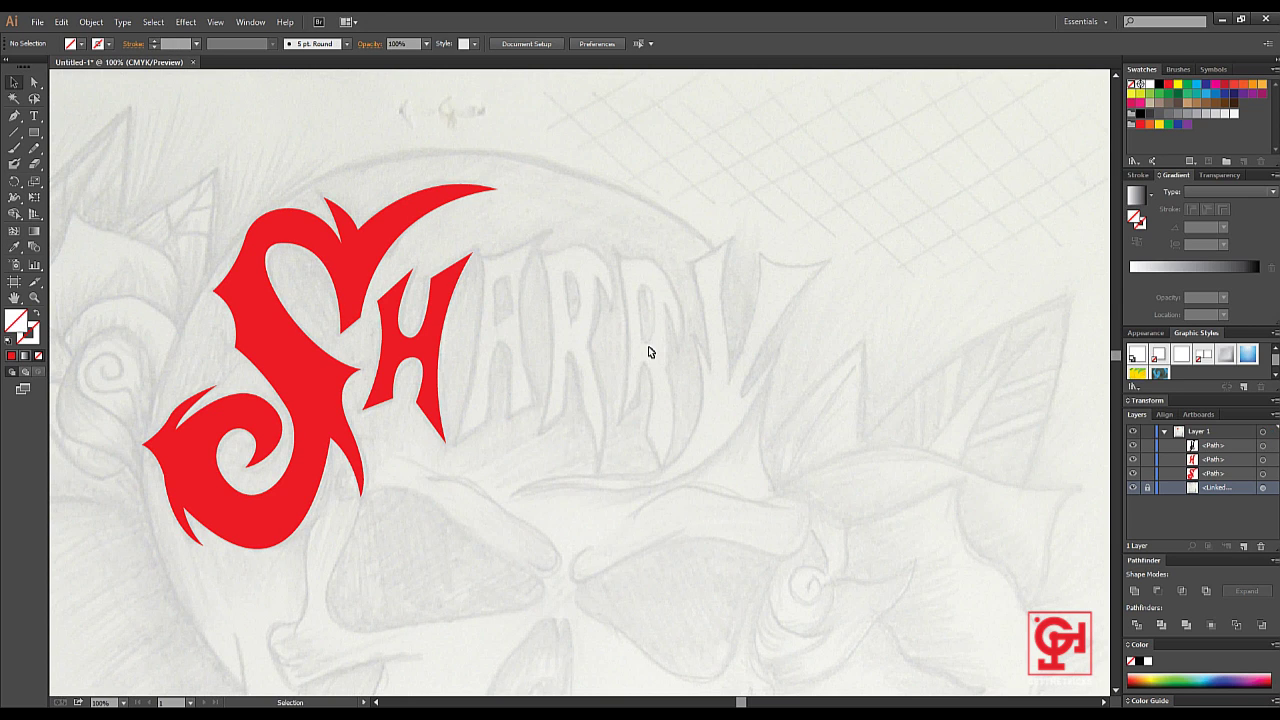
# Draw the A's inner counter and fill it with the paper colour
pyautogui.press('p')
pyautogui.click(497, 323)
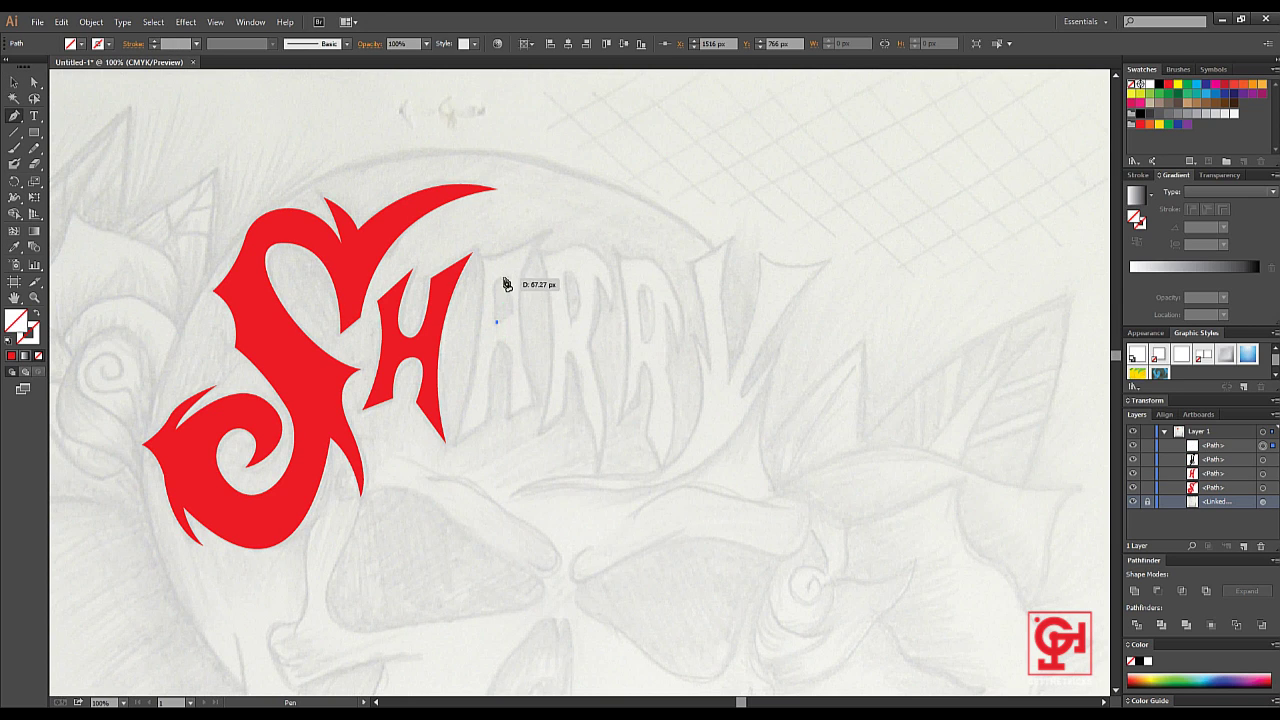
pyautogui.moveTo(501, 279); pyautogui.dragTo(512, 277)
pyautogui.moveTo(510, 321); pyautogui.dragTo(503, 327)
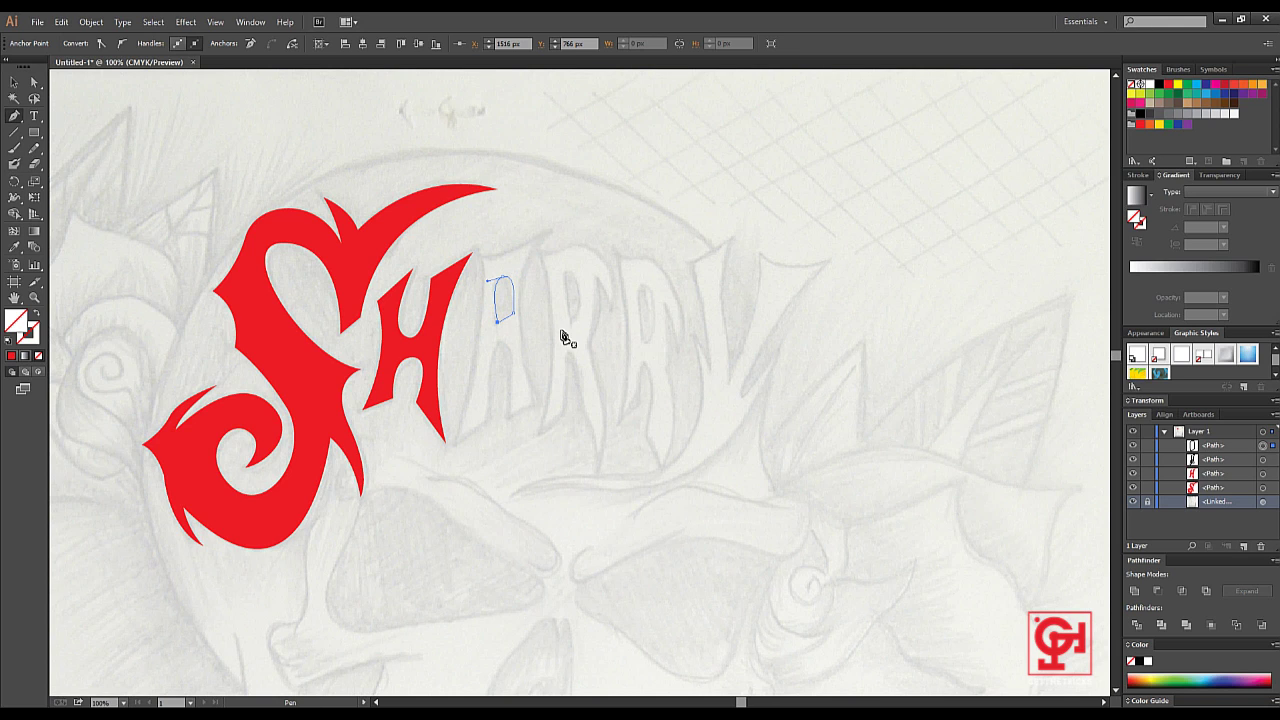
pyautogui.press('i')
pyautogui.click(718, 216)
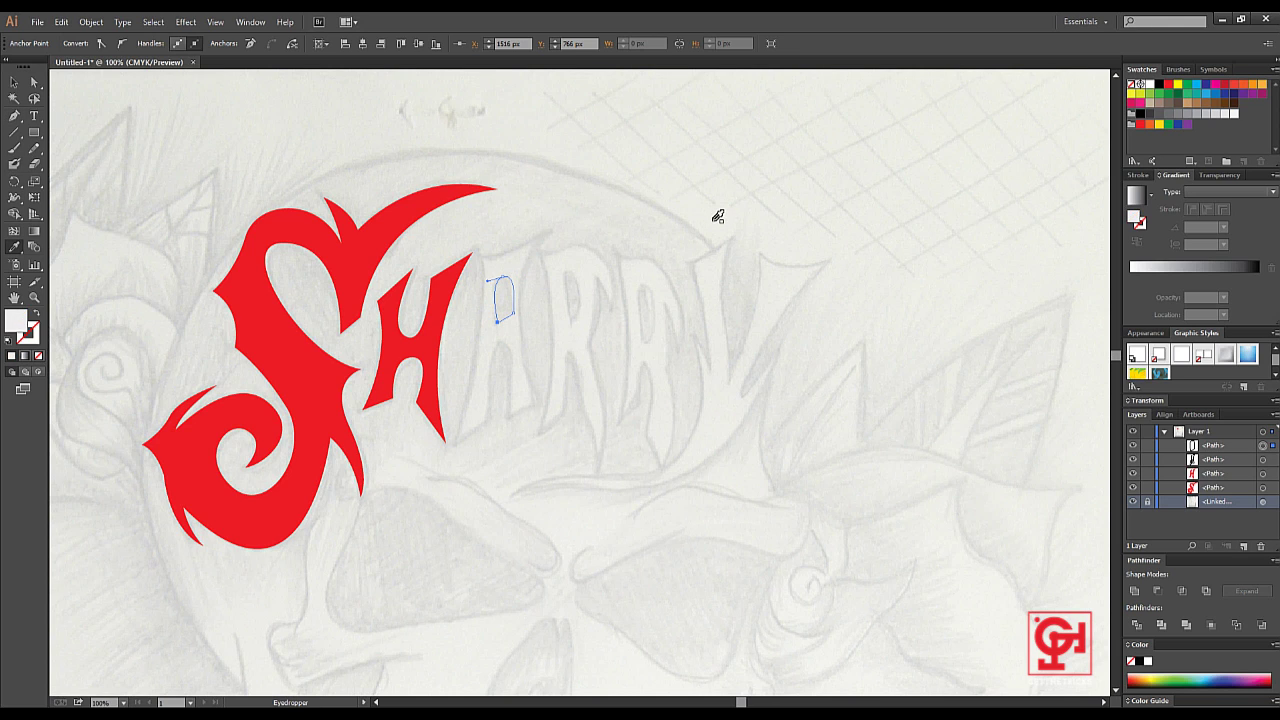
pyautogui.press('v')
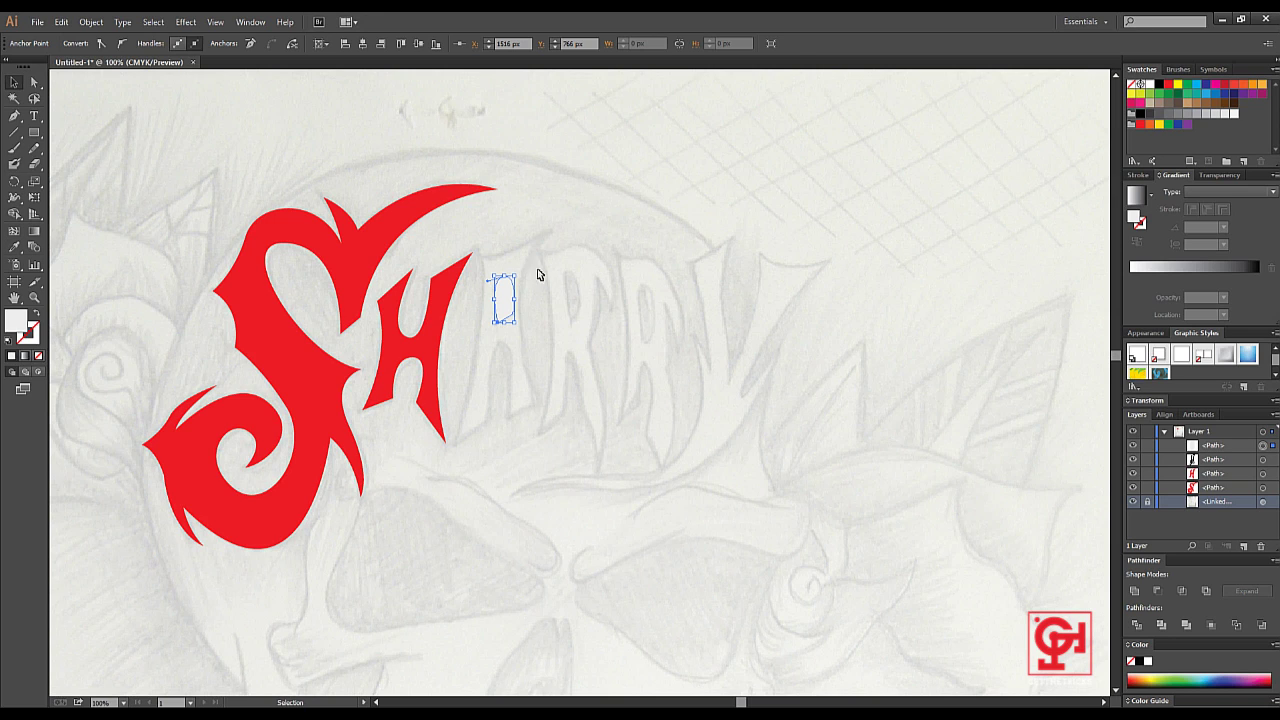
# Fill the outer A outline with the H's red
pyautogui.click(530, 267)
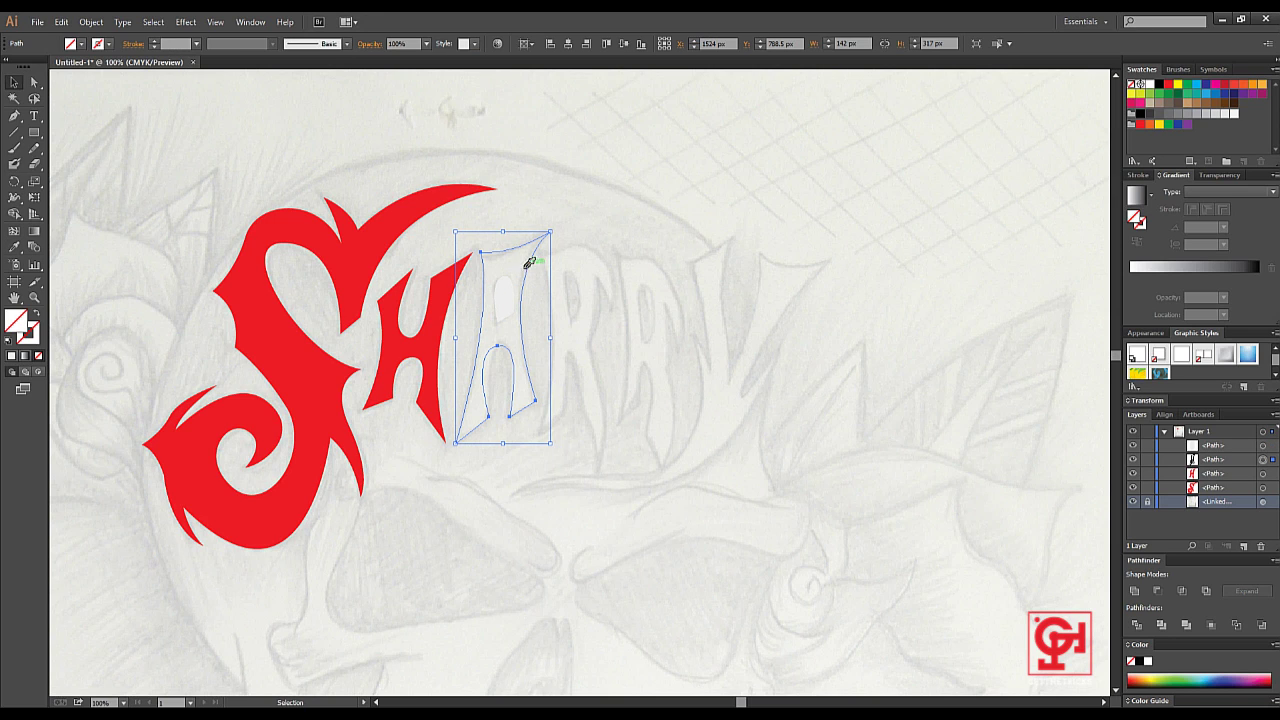
pyautogui.press('i')
pyautogui.click(399, 348)
pyautogui.press('v')
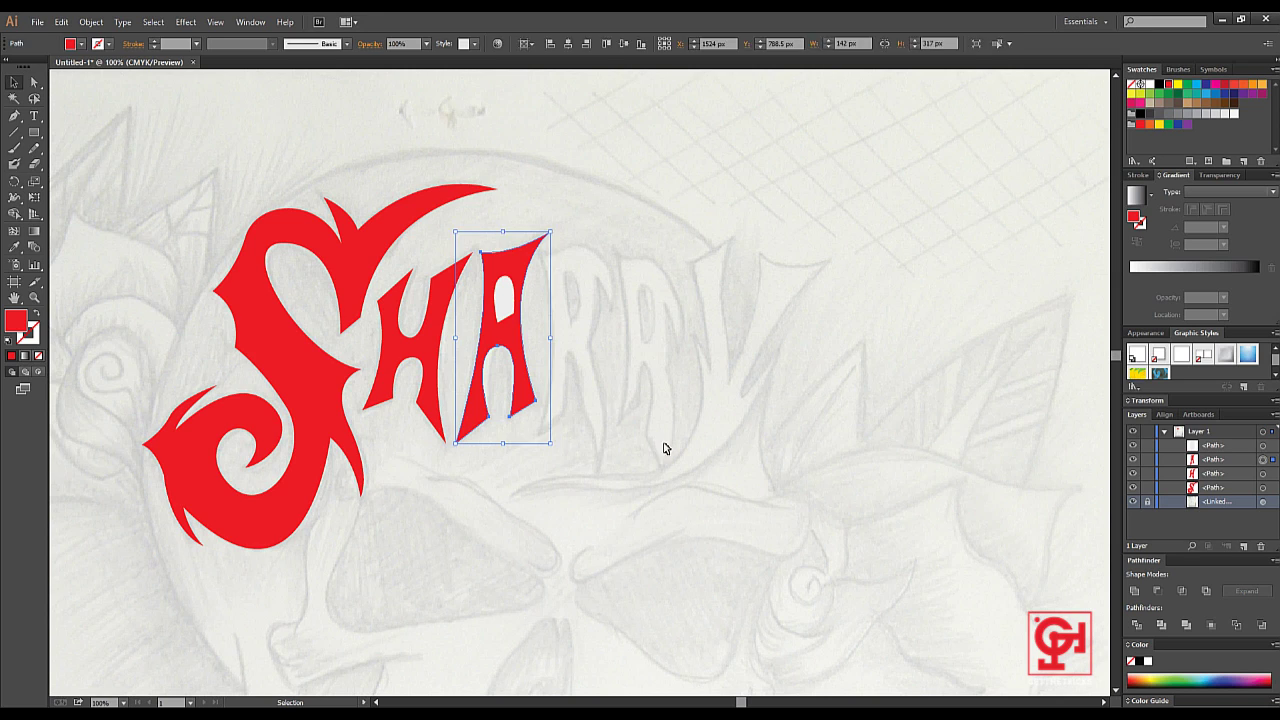
pyautogui.click(663, 448)
# Select the counter and outer A, apply Minus Front, then reselect the result
pyautogui.click(503, 307)
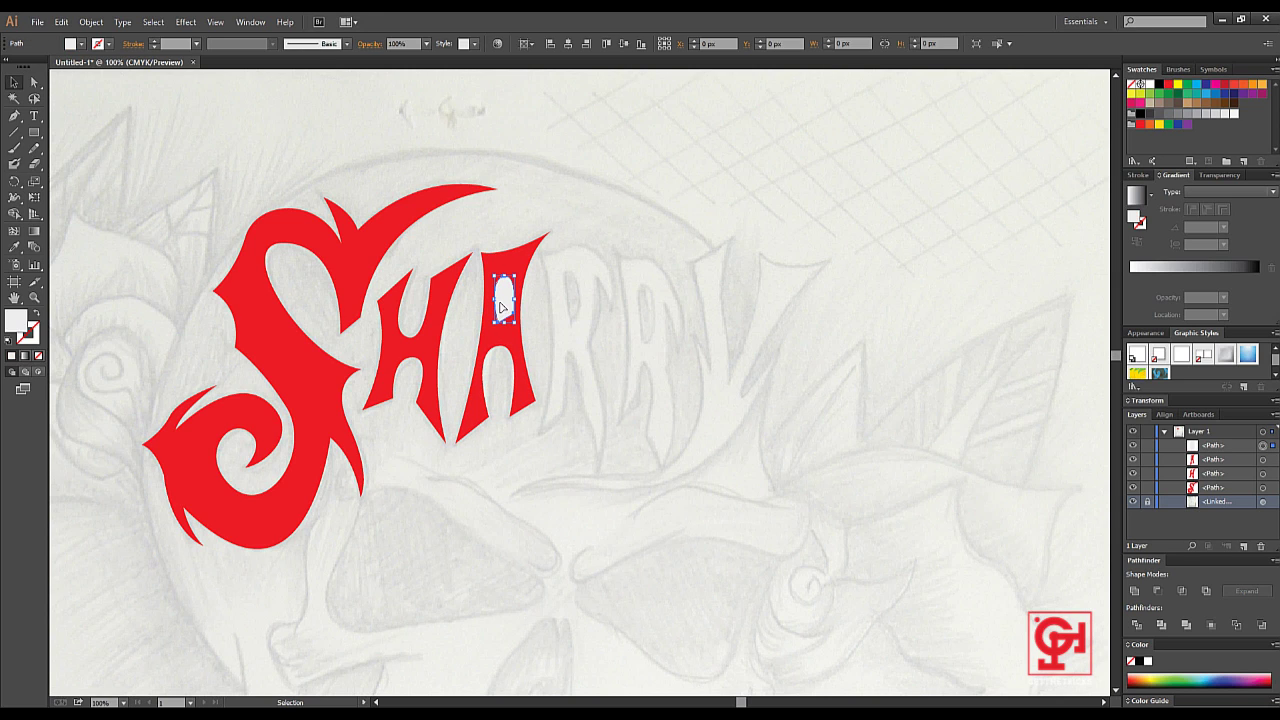
pyautogui.keyDown('shift'); pyautogui.click(520, 270); pyautogui.keyUp('shift')
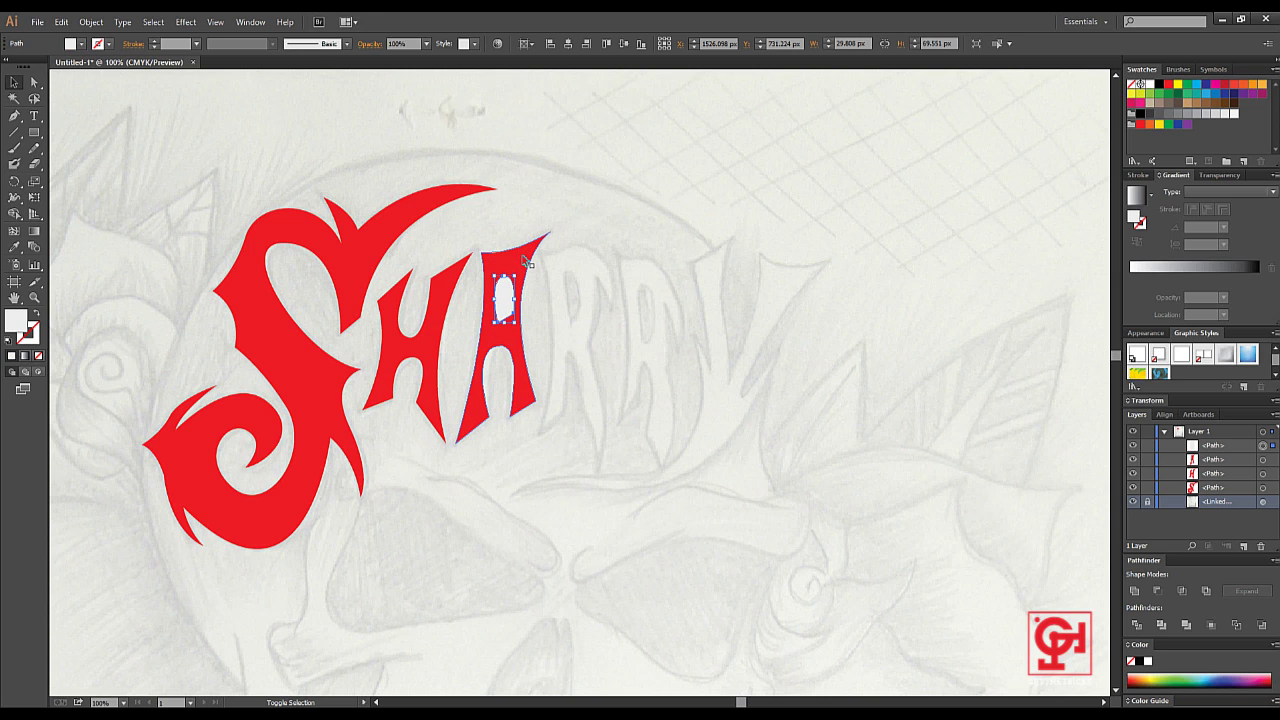
pyautogui.keyDown('shift'); pyautogui.click(523, 260); pyautogui.keyUp('shift')
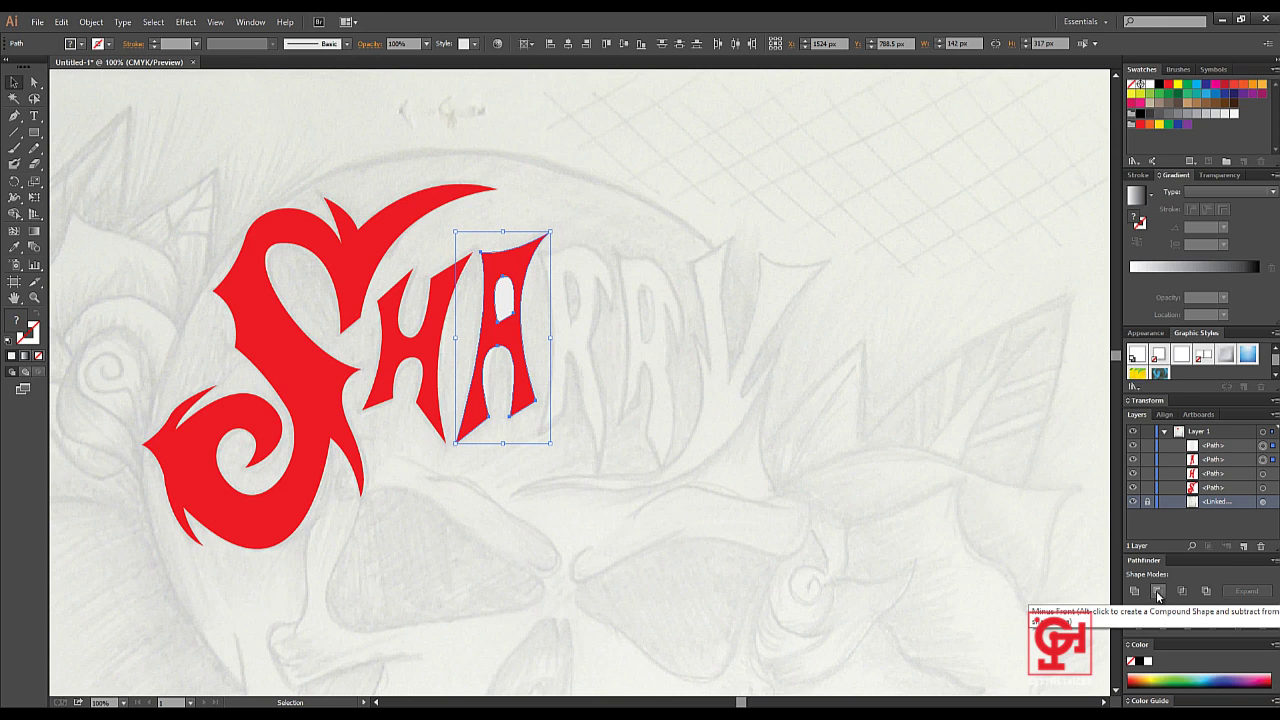
pyautogui.click(1158, 592)
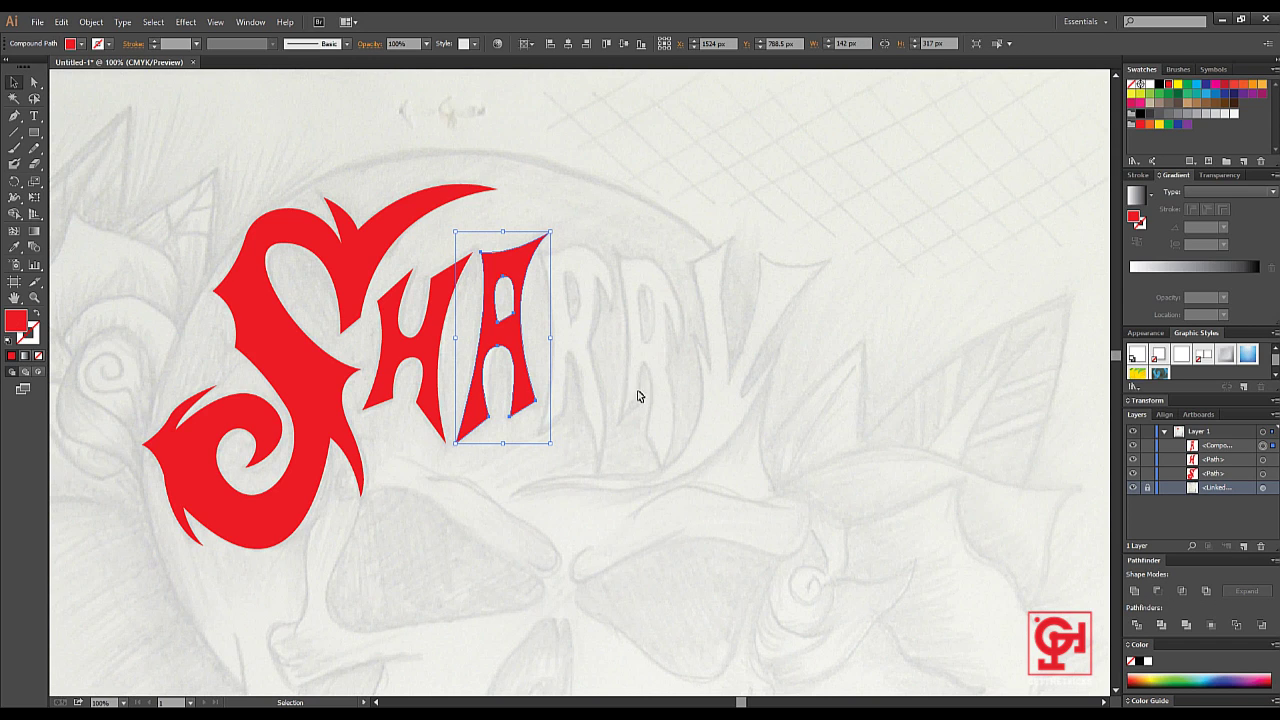
pyautogui.click(578, 318)
pyautogui.click(519, 270)
# Start the R path at its top and curve it down the left edge to the bottom
pyautogui.click(630, 363)
pyautogui.press('p')
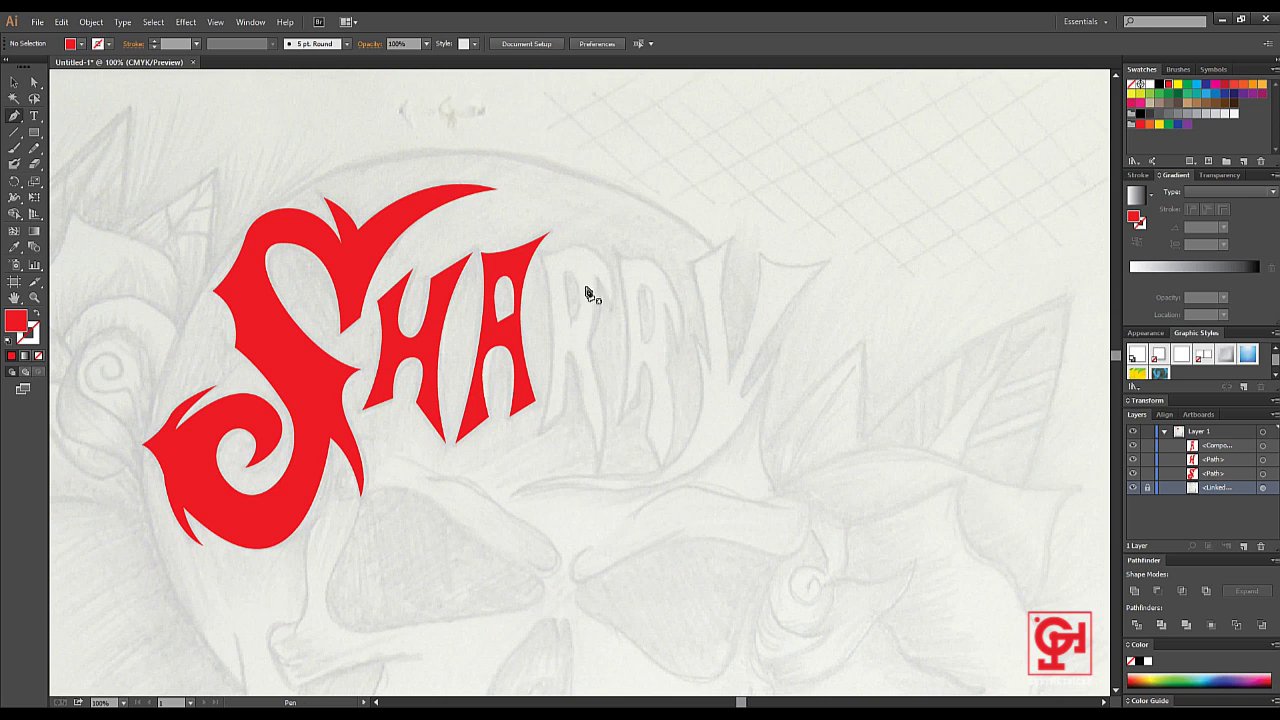
pyautogui.click(541, 258)
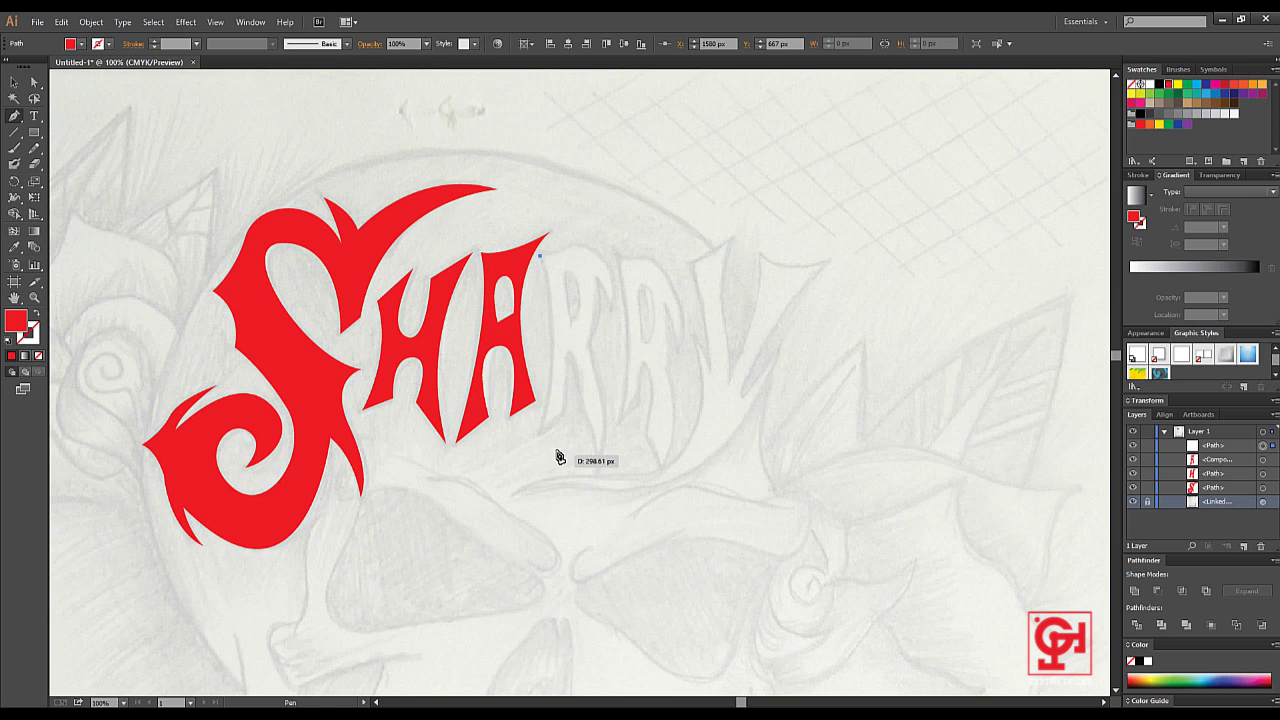
pyautogui.moveTo(541, 432)
pyautogui.mouseDown()
pyautogui.moveTo(525, 444)
pyautogui.moveTo(572, 415)
pyautogui.mouseUp()
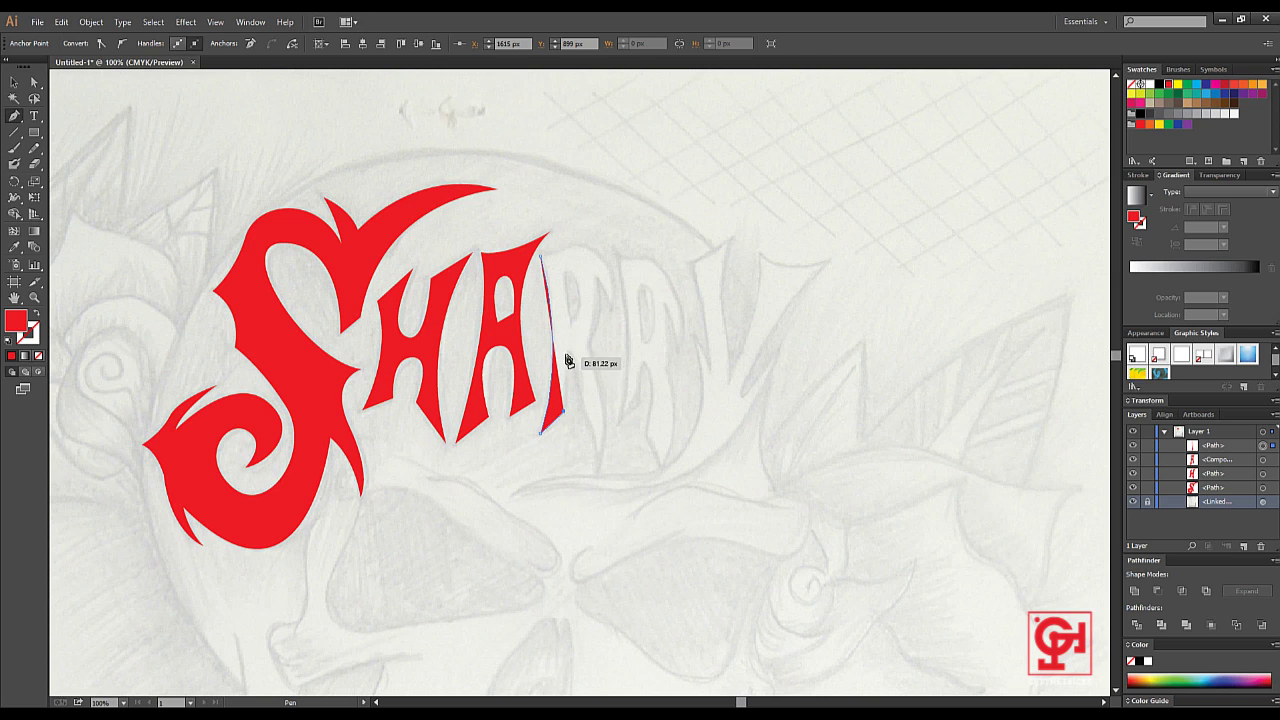
pyautogui.moveTo(572, 415); pyautogui.dragTo(578, 410)
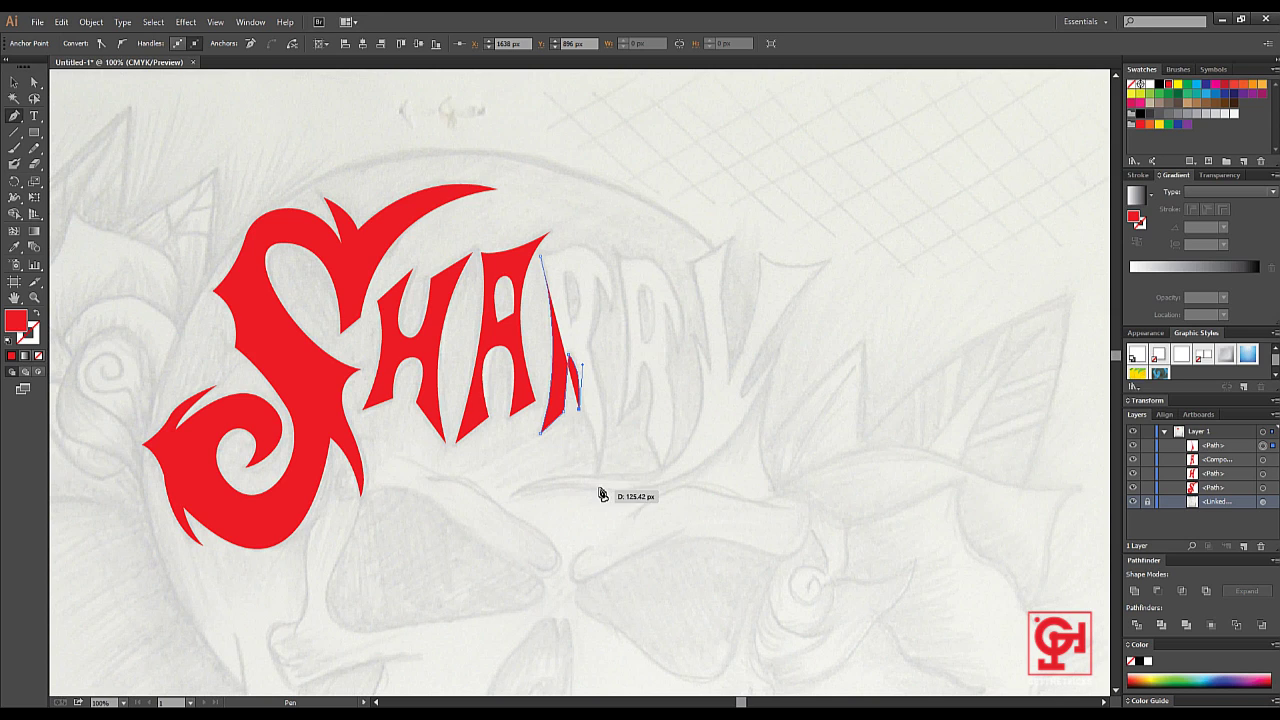
pyautogui.moveTo(597, 474); pyautogui.dragTo(599, 476)
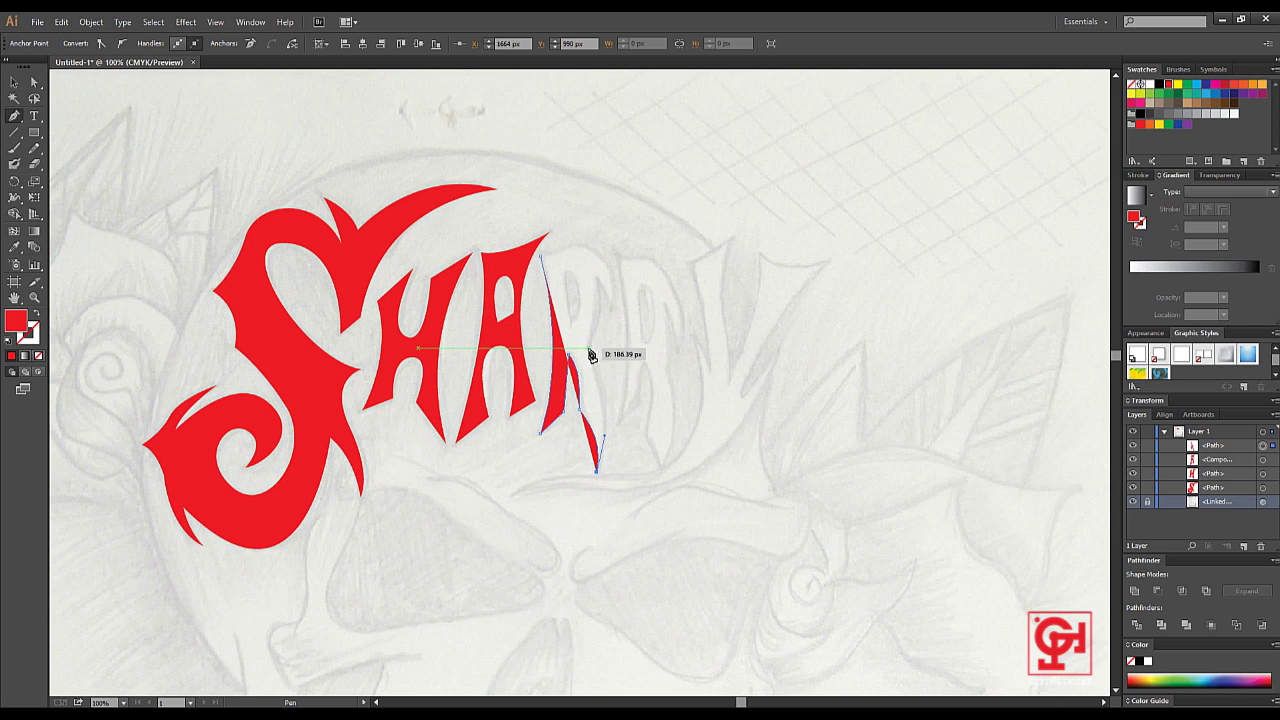
pyautogui.moveTo(589, 351); pyautogui.dragTo(563, 297)
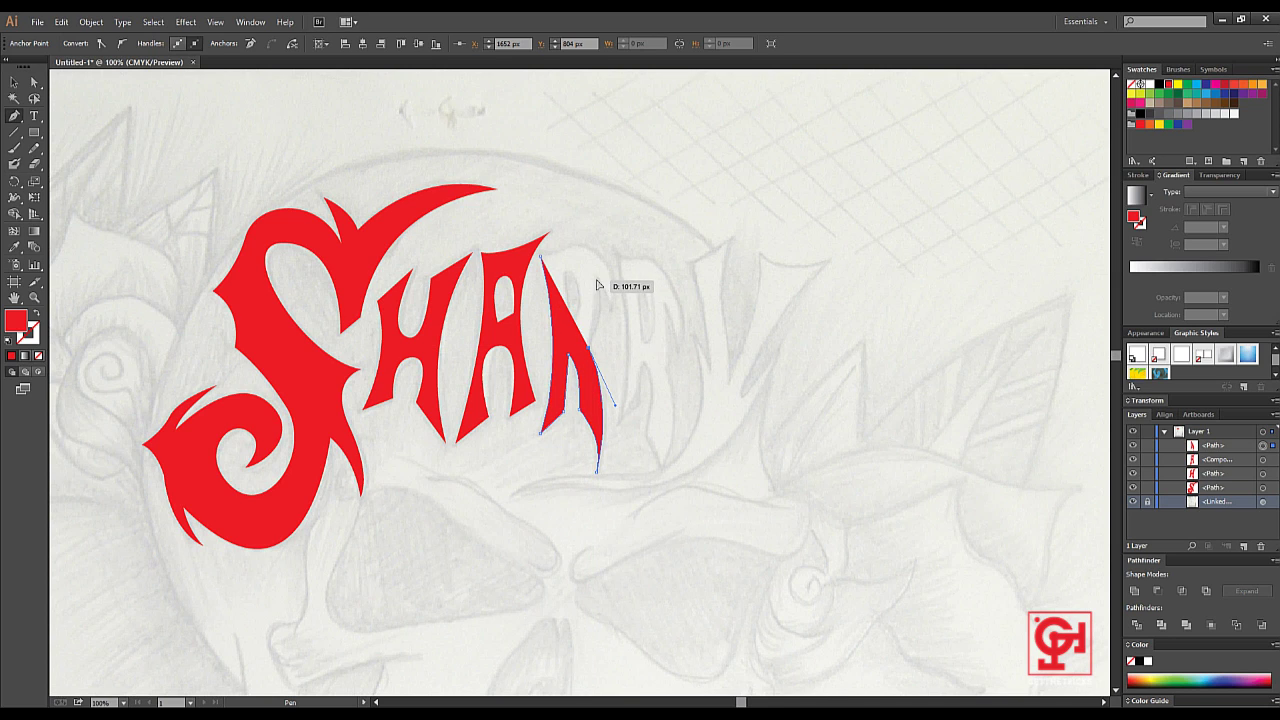
# Add anchors at the R's upper right, right tip and top-left, closing the outline
pyautogui.click(598, 281)
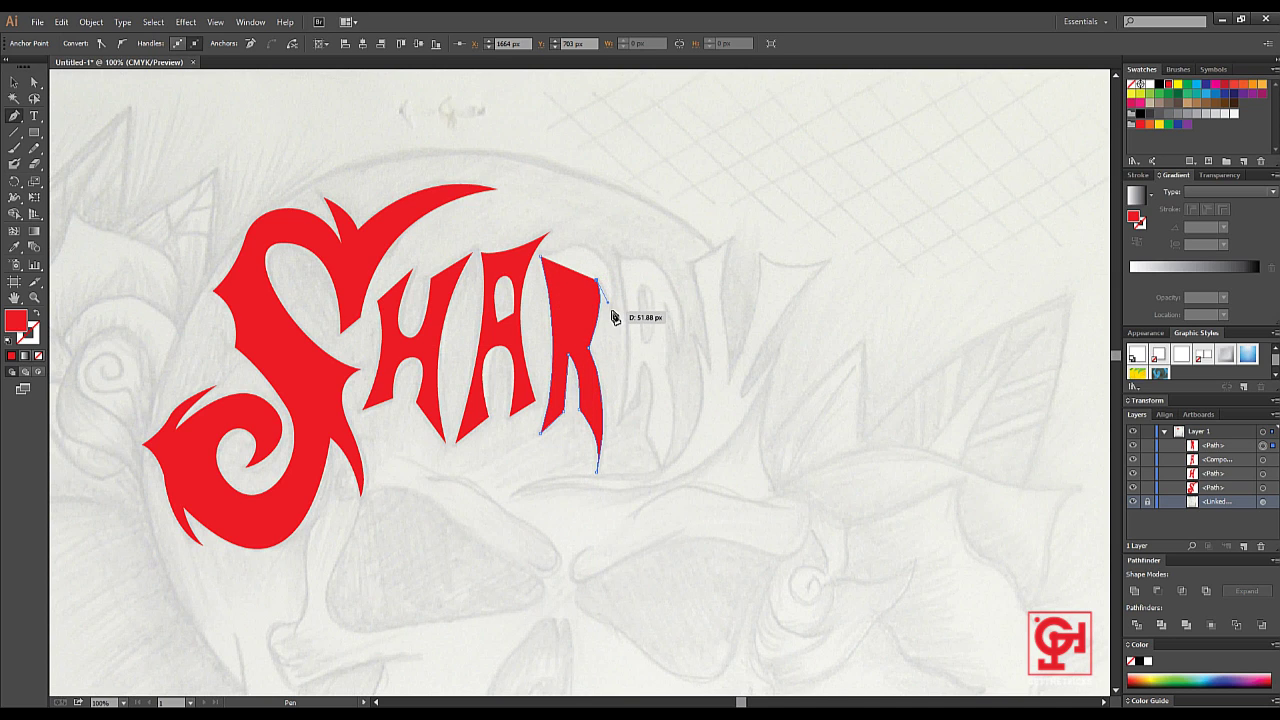
pyautogui.click(610, 315)
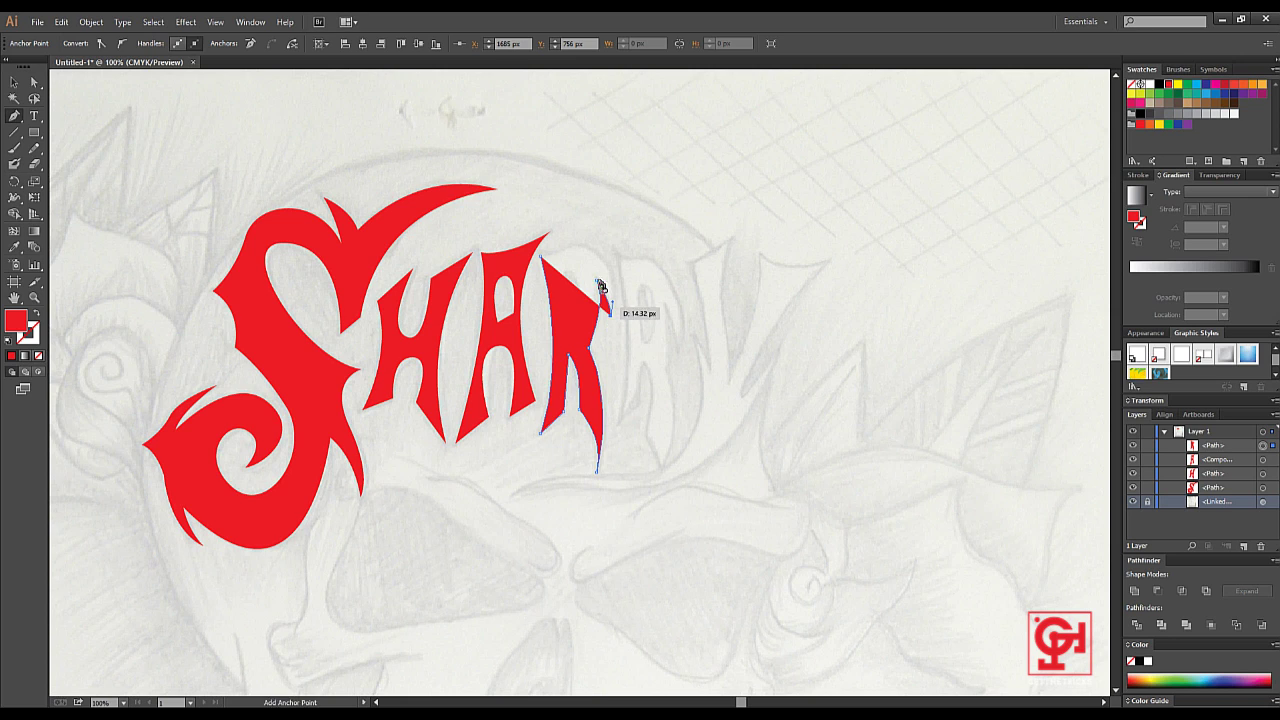
pyautogui.moveTo(582, 245)
pyautogui.mouseDown()
pyautogui.moveTo(537, 247)
pyautogui.moveTo(556, 249)
pyautogui.mouseUp()
pyautogui.click(540, 239)
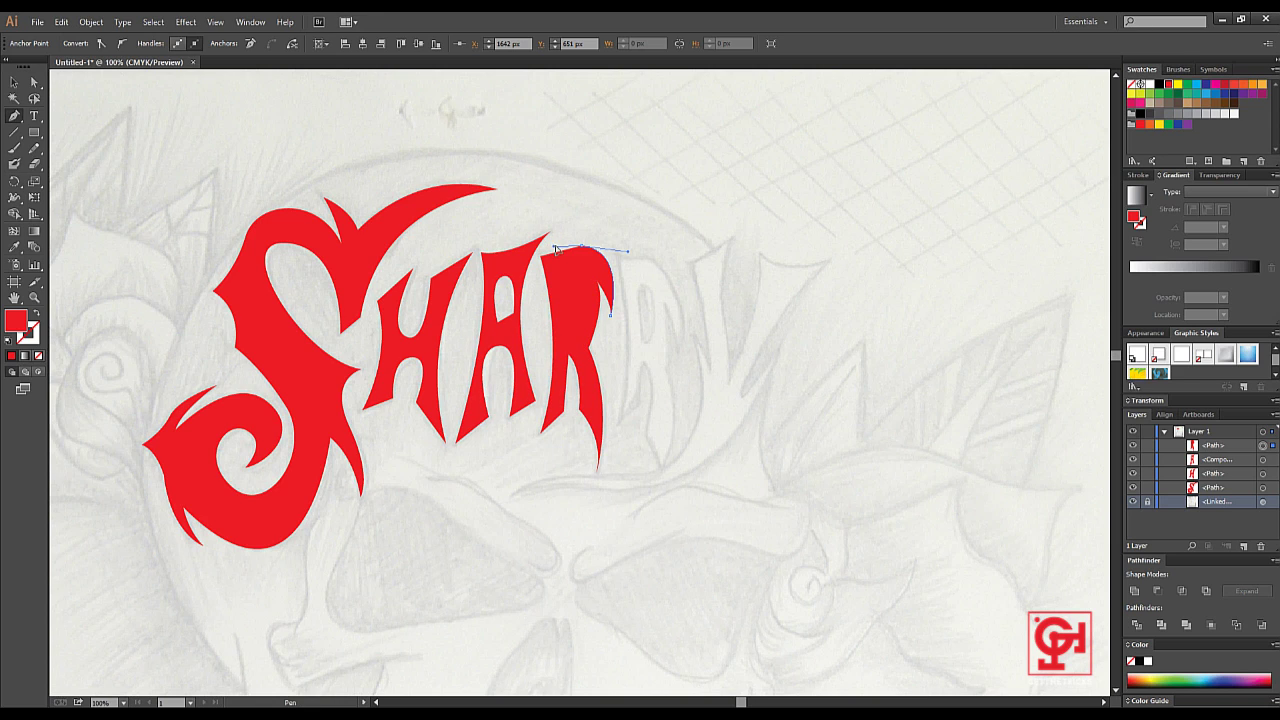
pyautogui.keyDown('ctrl'); pyautogui.click(560, 256); pyautogui.keyUp('ctrl')
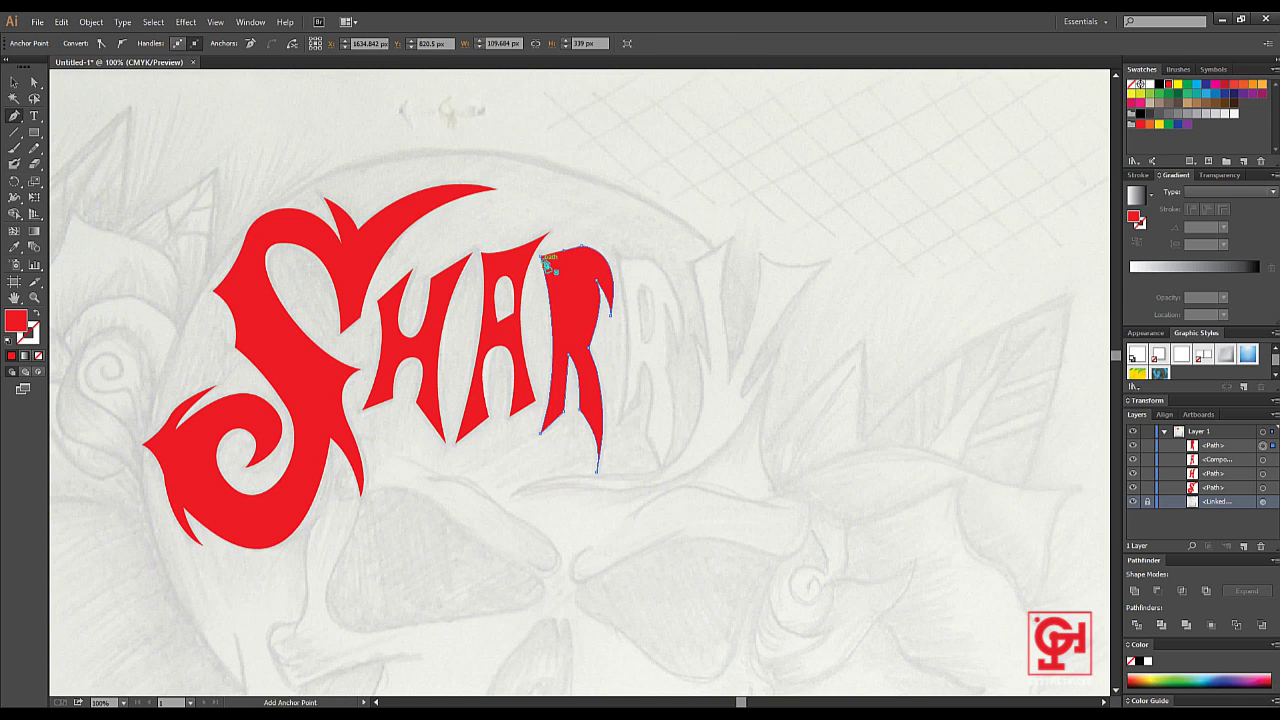
pyautogui.click(540, 258)
pyautogui.click(540, 256)
# Select the R path and set its fill to None
pyautogui.press('v')
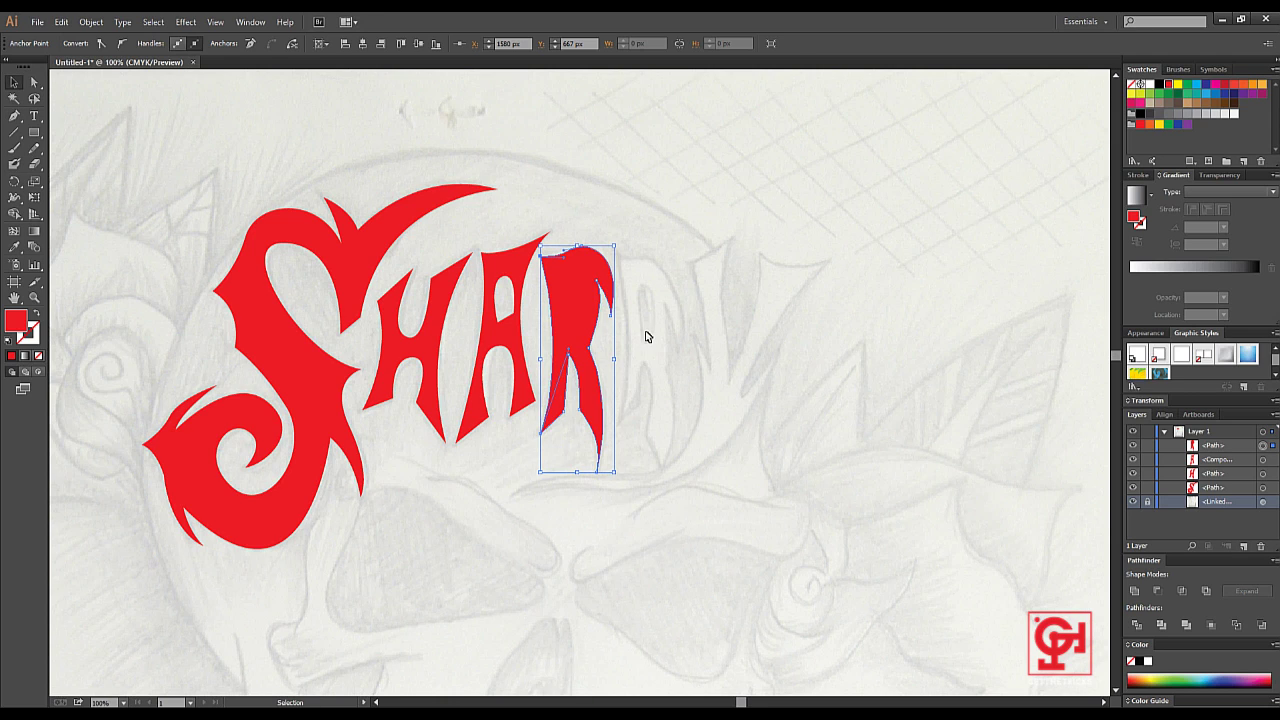
pyautogui.click(585, 315)
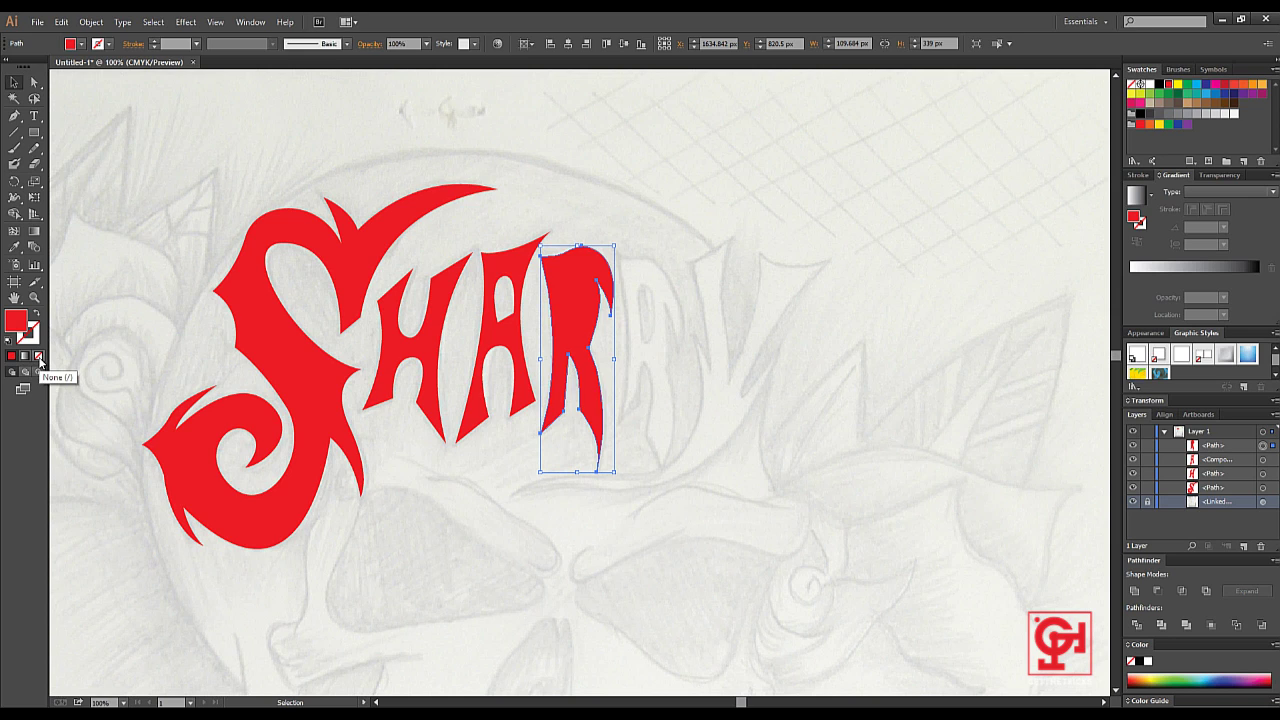
pyautogui.click(39, 357)
# Draw the R's D-shaped counter and fill it with the paper colour
pyautogui.click(717, 408)
pyautogui.press('p')
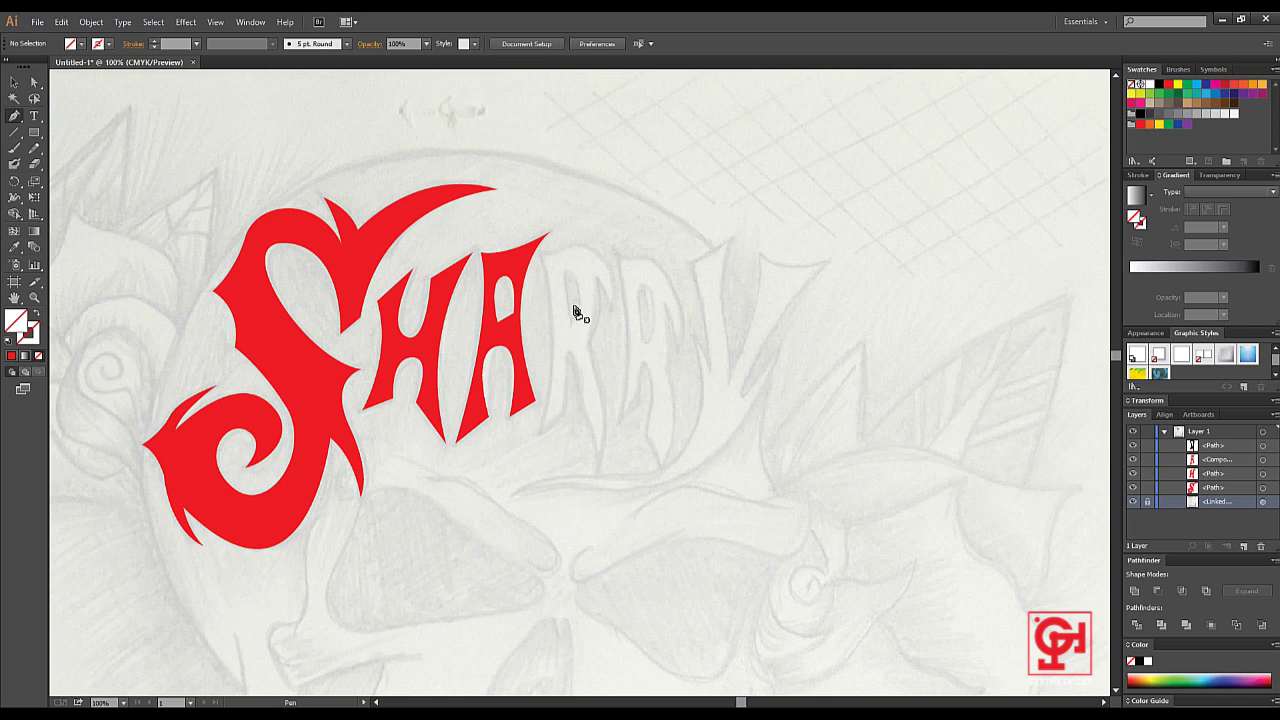
pyautogui.moveTo(565, 271); pyautogui.dragTo(577, 323)
pyautogui.click(569, 323)
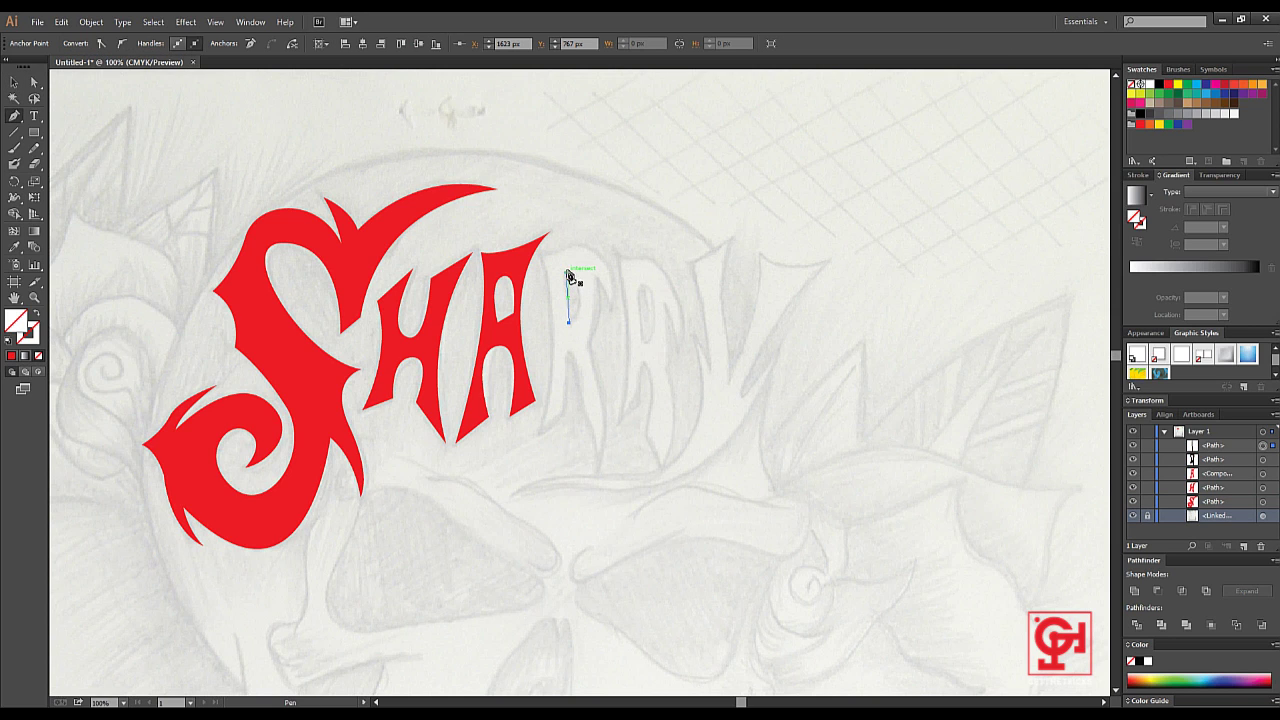
pyautogui.moveTo(565, 271); pyautogui.dragTo(533, 262)
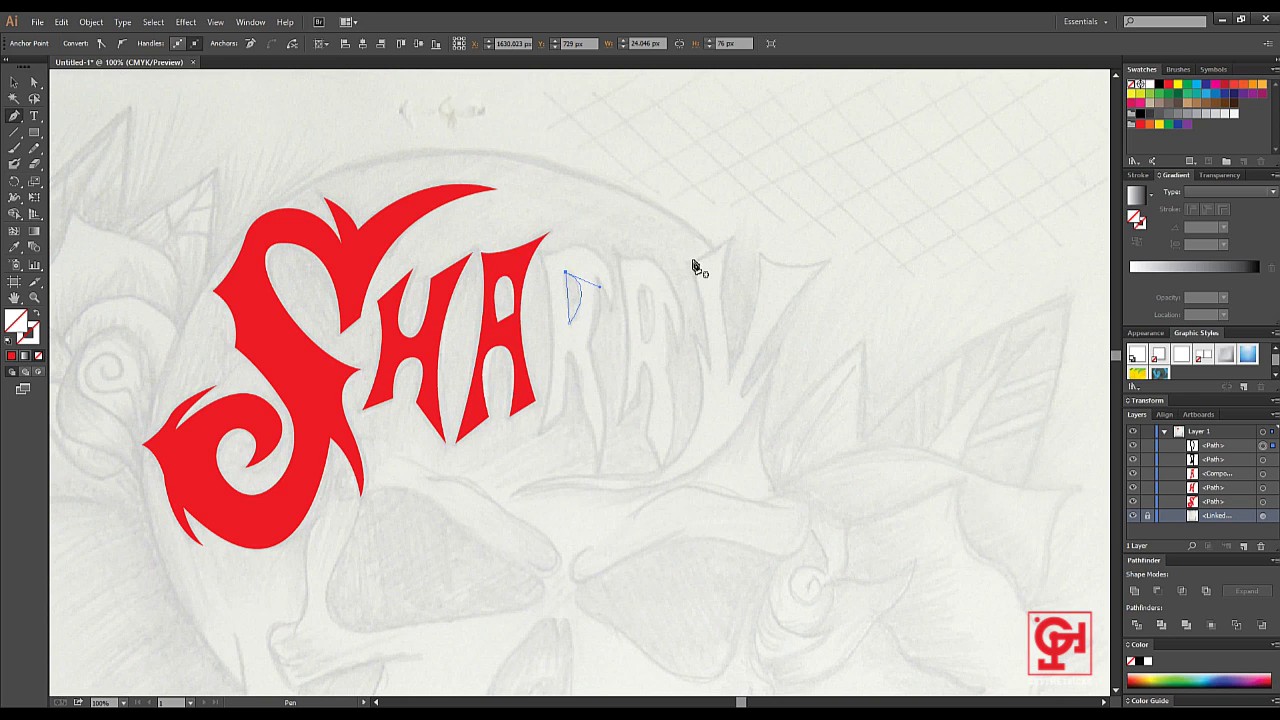
pyautogui.press('i')
pyautogui.click(724, 212)
# Give the R outline the A's red fill
pyautogui.press('v')
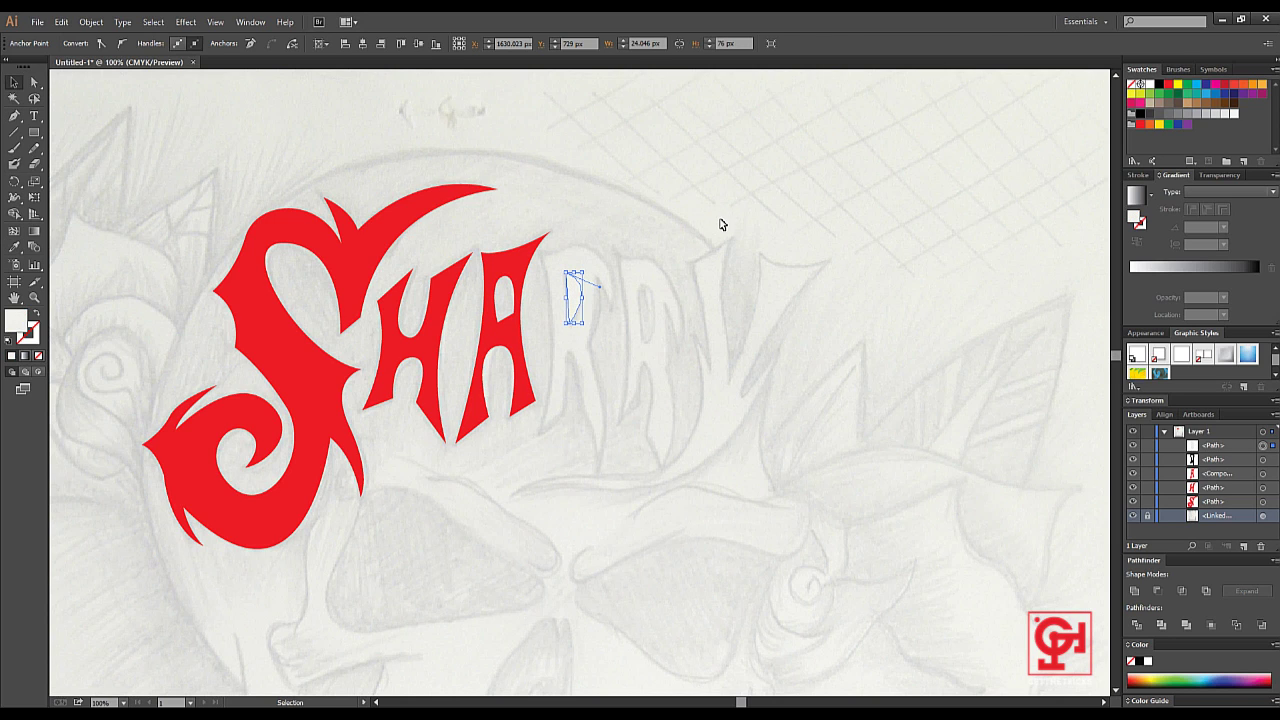
pyautogui.click(608, 265)
pyautogui.keyDown('shift'); pyautogui.click(605, 281); pyautogui.keyUp('shift')
pyautogui.press('i')
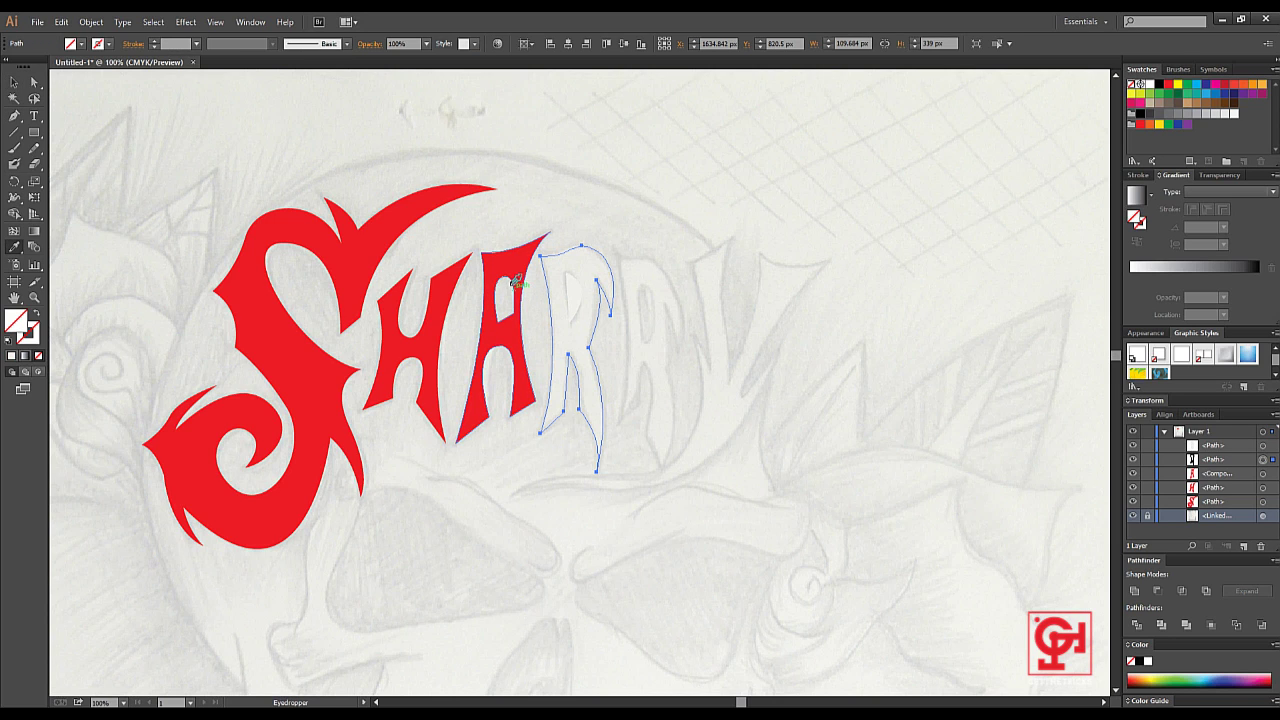
pyautogui.click(513, 258)
# Select the R body together with its white counter
pyautogui.press('v')
pyautogui.click(689, 349)
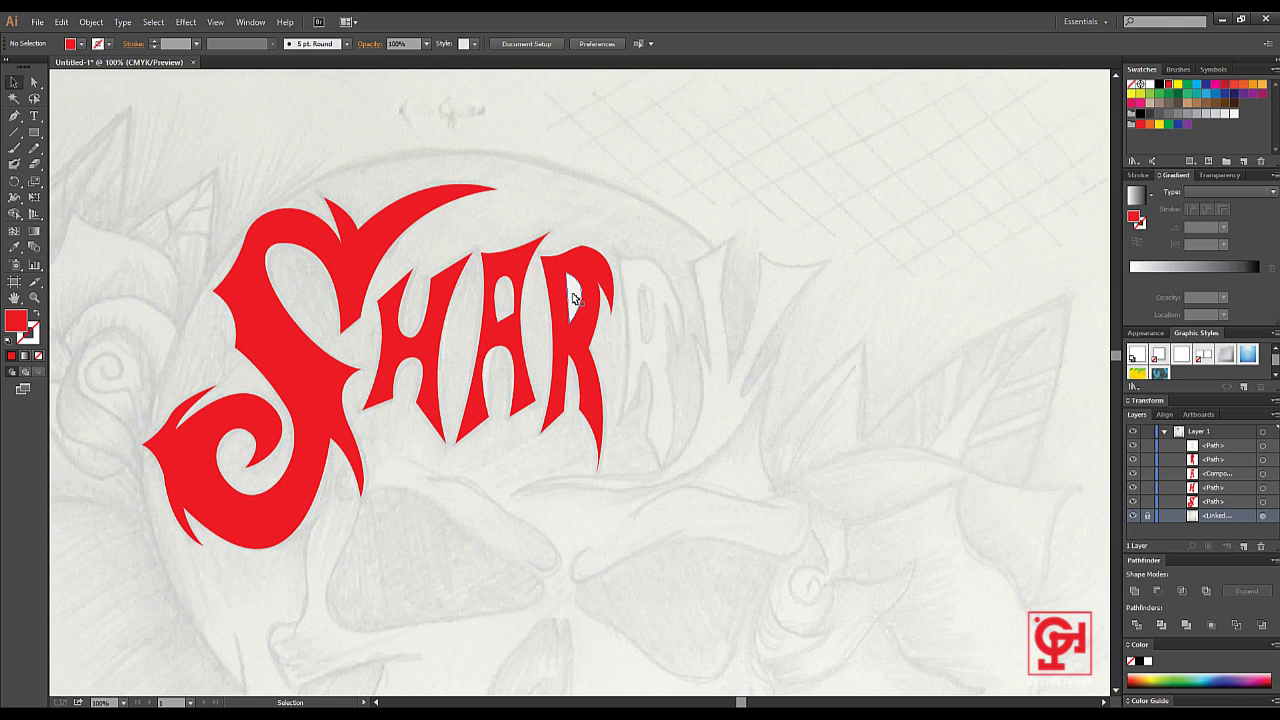
pyautogui.click(576, 295)
pyautogui.keyDown('shift'); pyautogui.click(591, 262); pyautogui.keyUp('shift')
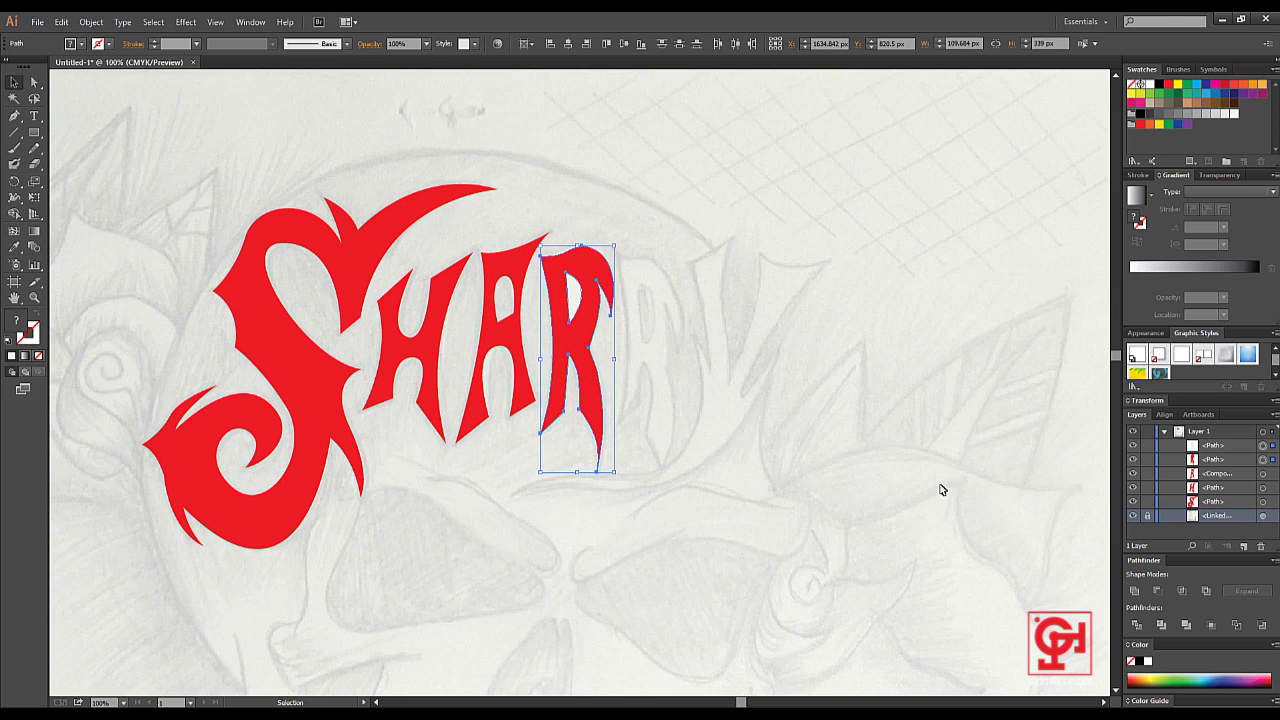
# Punch the counter out of the R with Minus Front
pyautogui.click(1160, 592)
pyautogui.click(640, 415)
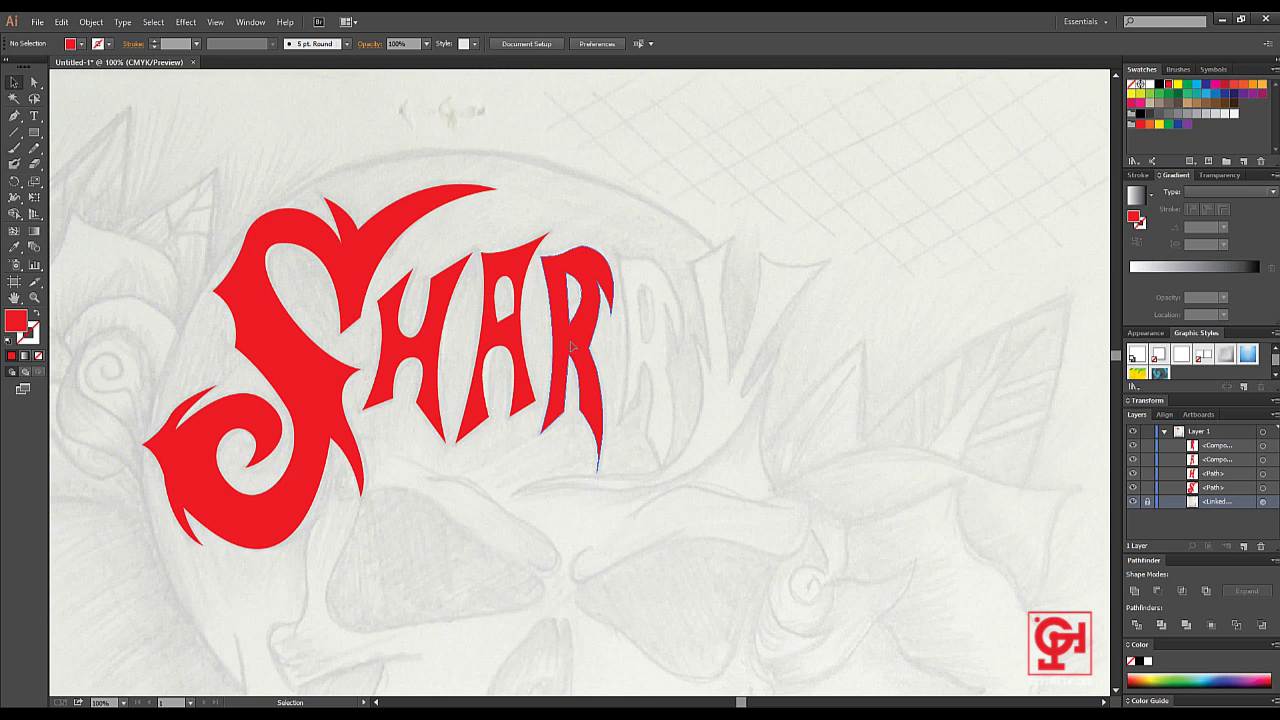
pyautogui.click(572, 345)
pyautogui.click(660, 345)
# Duplicate the R to its right, shrink the copy and nudge it lower
pyautogui.moveTo(576, 337); pyautogui.dragTo(652, 340)
pyautogui.moveTo(686, 474); pyautogui.dragTo(681, 450)
pyautogui.moveTo(660, 379); pyautogui.dragTo(671, 380)
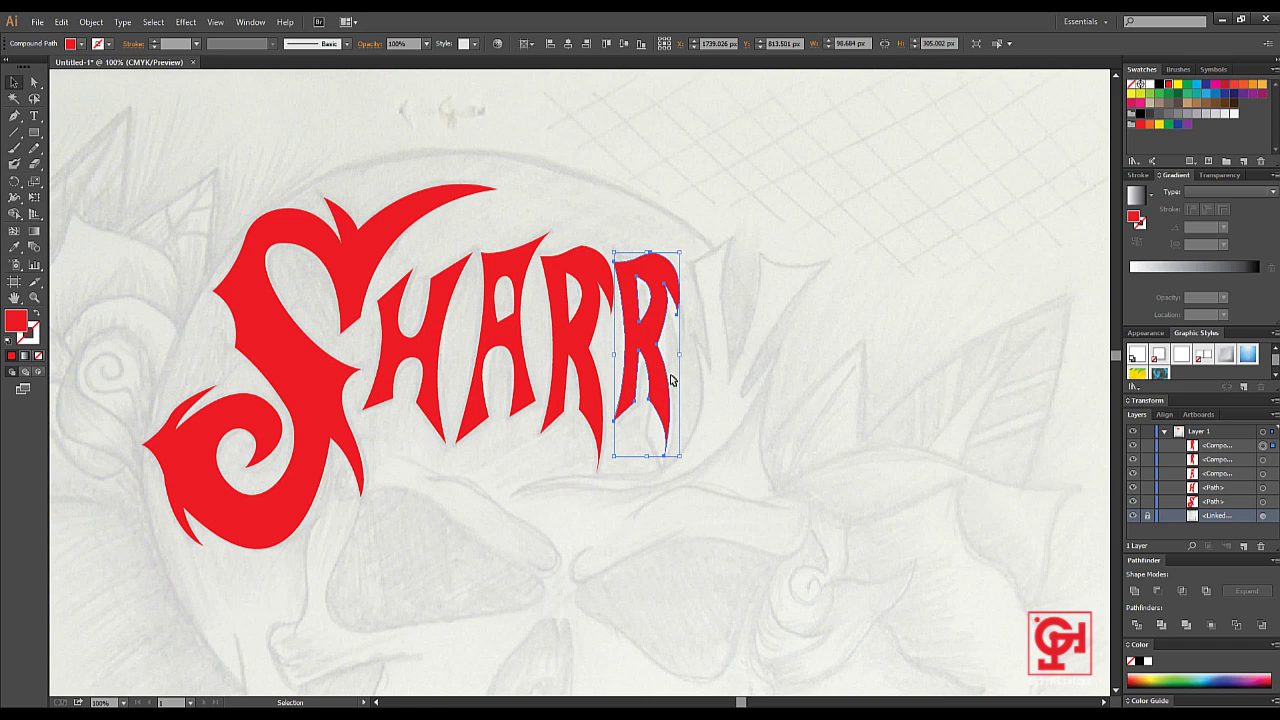
pyautogui.click(790, 396)
pyautogui.scroll(-1, 797, 393)
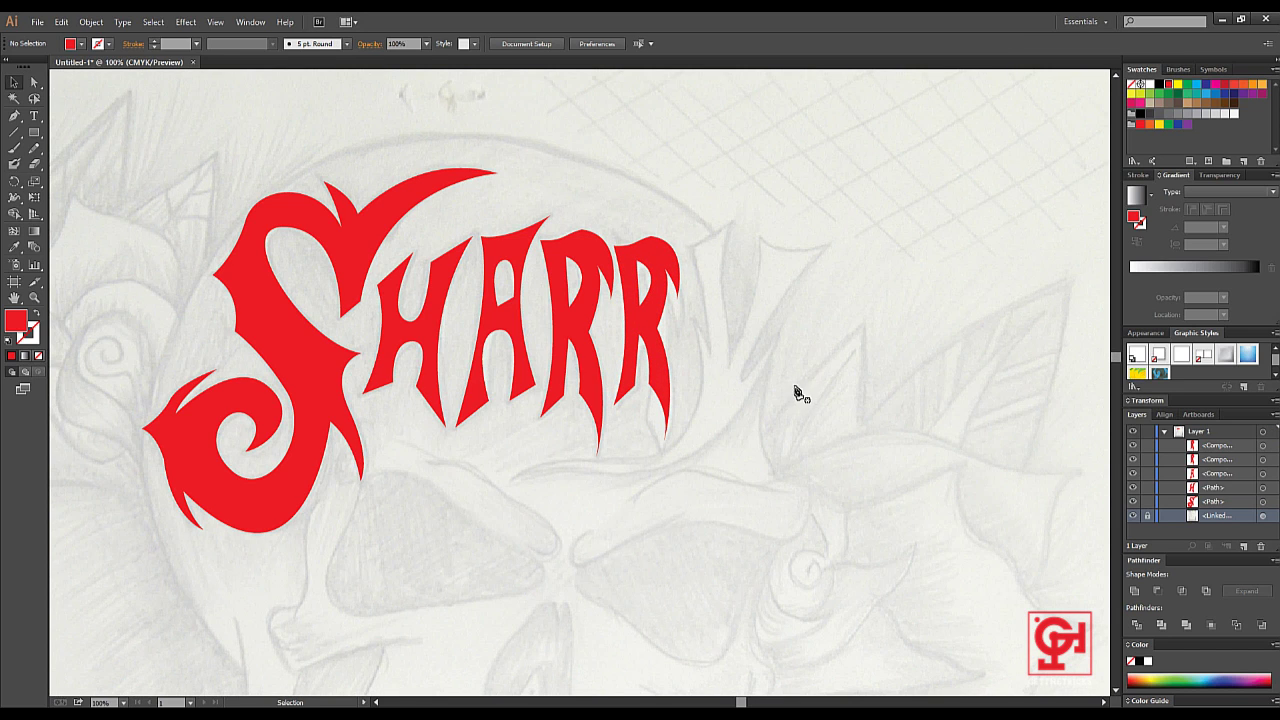
# With the Pen tool, trace the V's left spike down to a thin point and curve its top edge right
pyautogui.press('p')
pyautogui.click(691, 247)
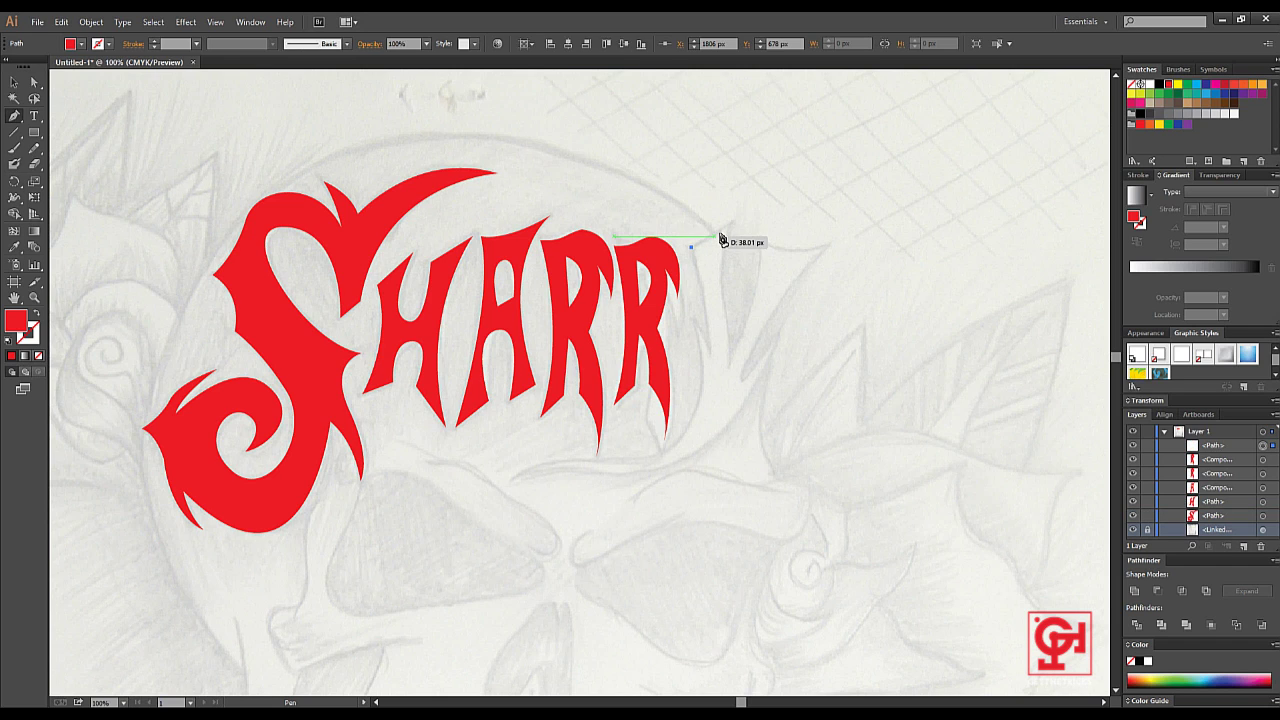
pyautogui.click(732, 221)
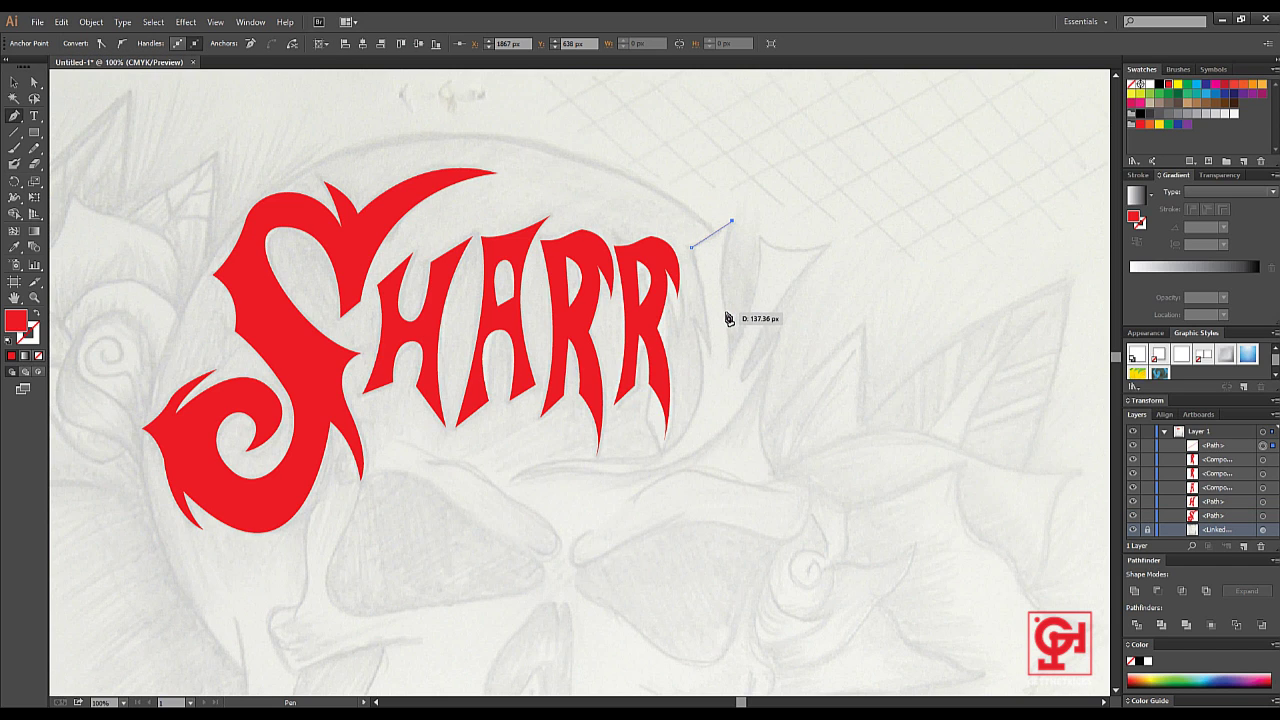
pyautogui.moveTo(724, 310); pyautogui.dragTo(731, 342)
pyautogui.click(731, 370)
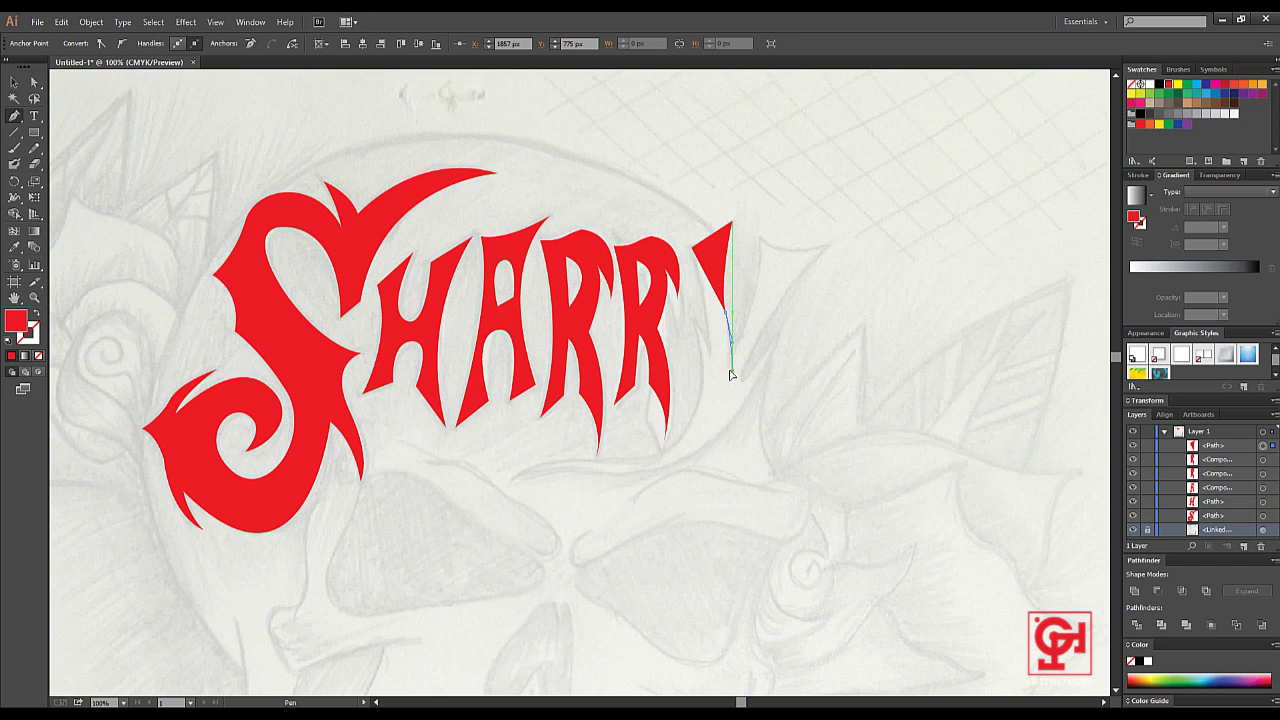
pyautogui.click(761, 243)
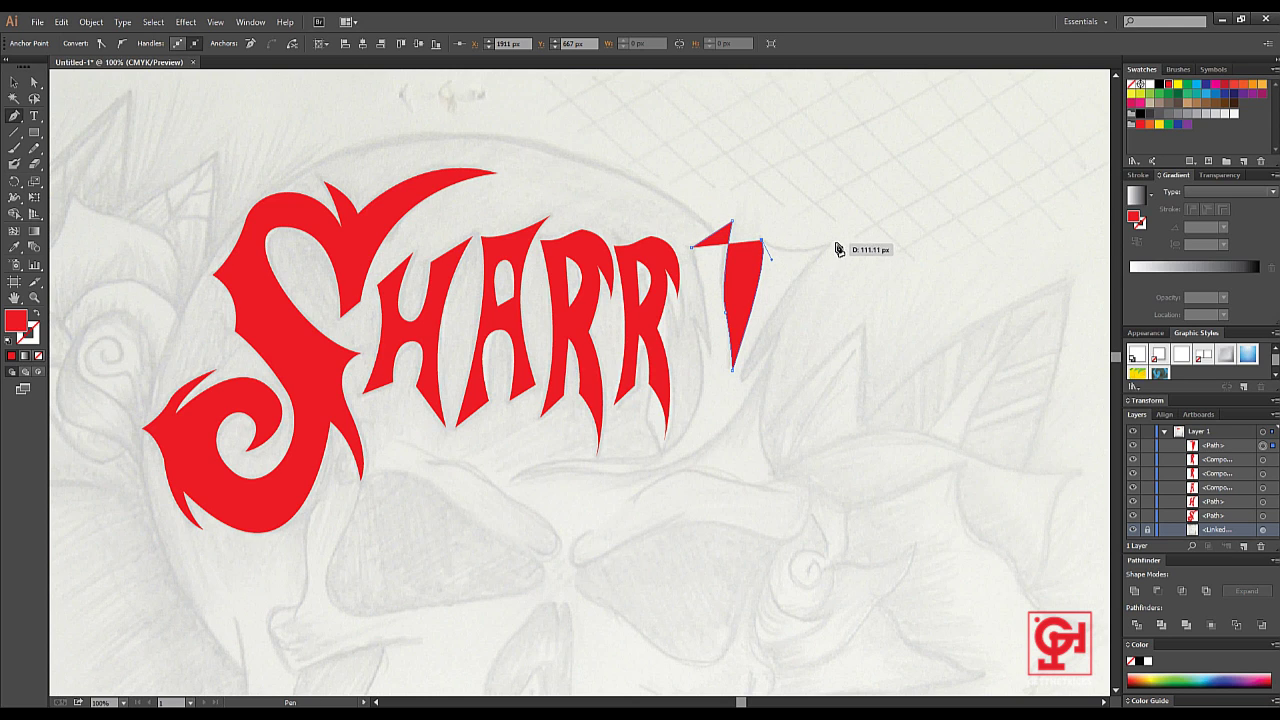
pyautogui.moveTo(834, 244)
pyautogui.mouseDown()
pyautogui.moveTo(867, 232)
pyautogui.moveTo(837, 246)
pyautogui.mouseUp()
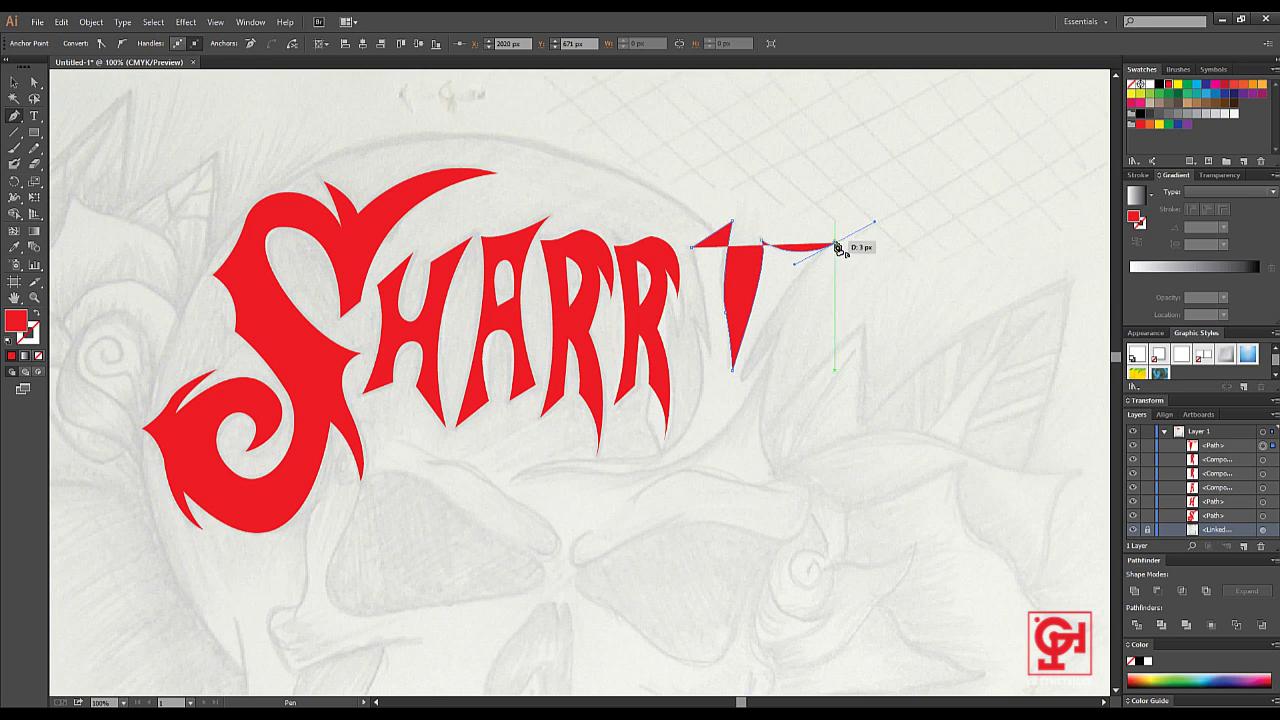
pyautogui.scroll(-2, 846, 249)
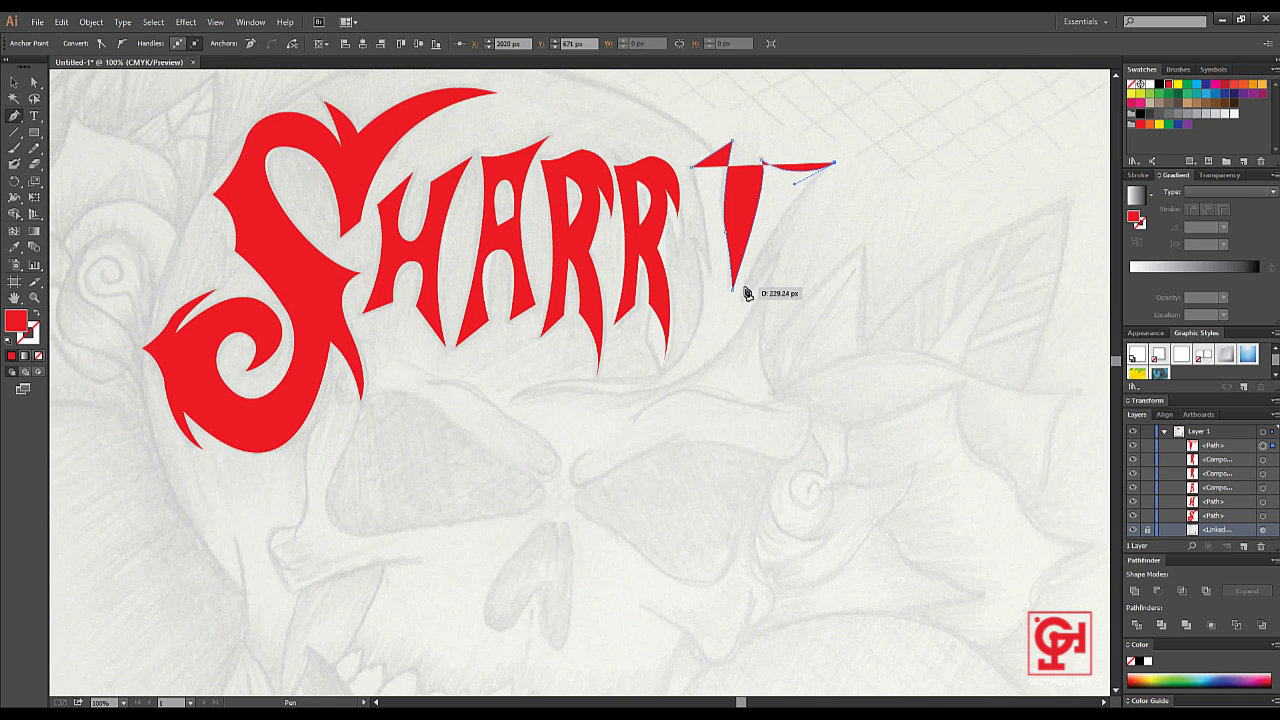
# Bring the V stroke down to its lower point and begin the tail sweeping down-left
pyautogui.click(729, 318)
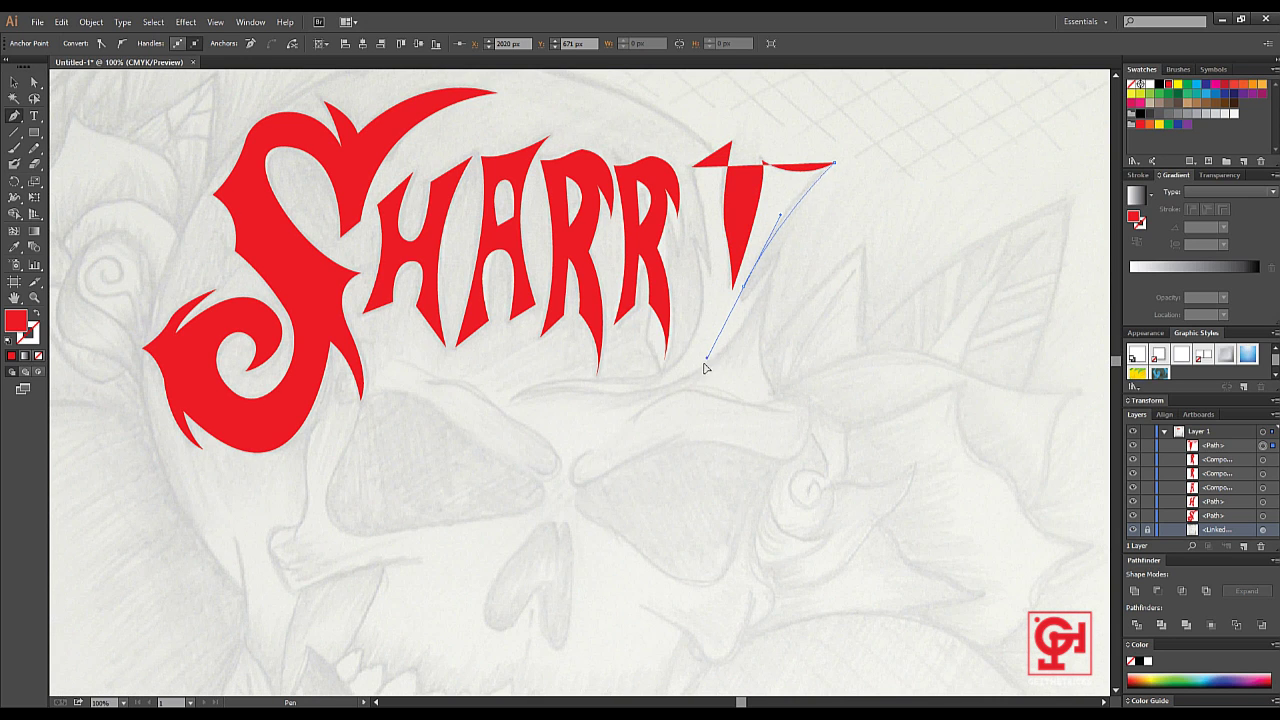
pyautogui.moveTo(725, 331); pyautogui.dragTo(703, 372)
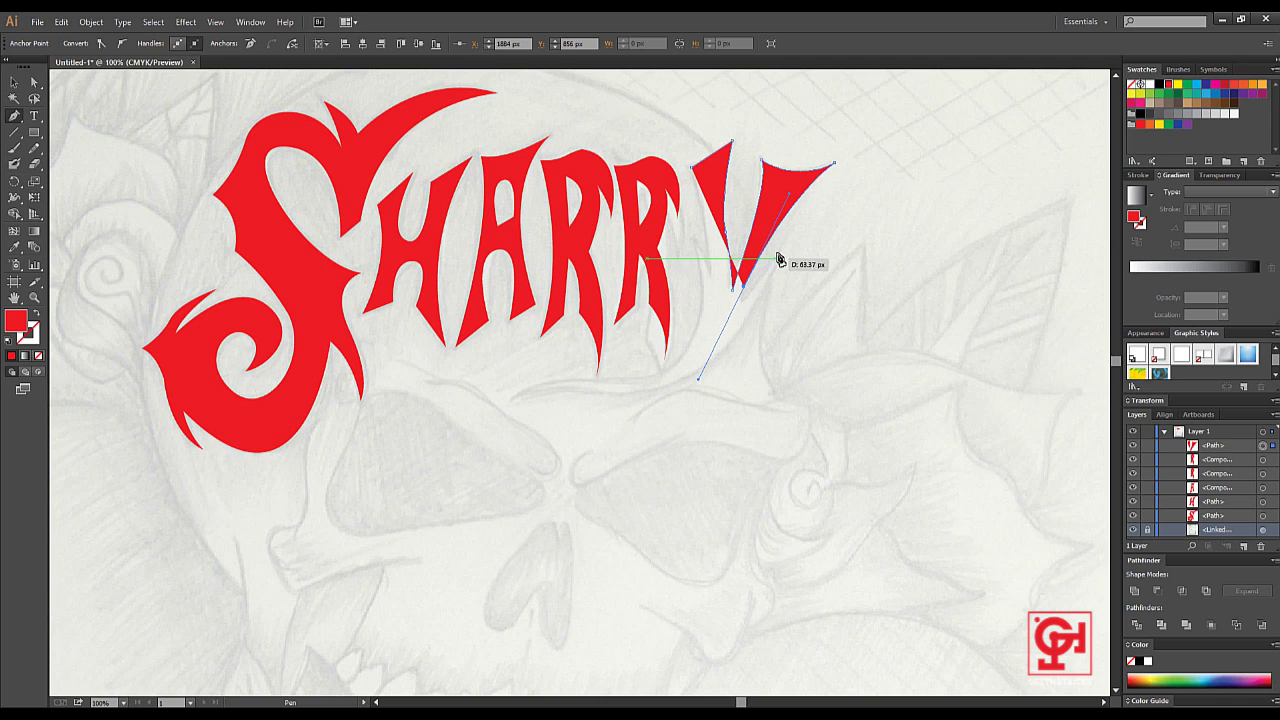
pyautogui.moveTo(777, 257)
pyautogui.mouseDown()
pyautogui.moveTo(785, 244)
pyautogui.moveTo(783, 277)
pyautogui.mouseUp()
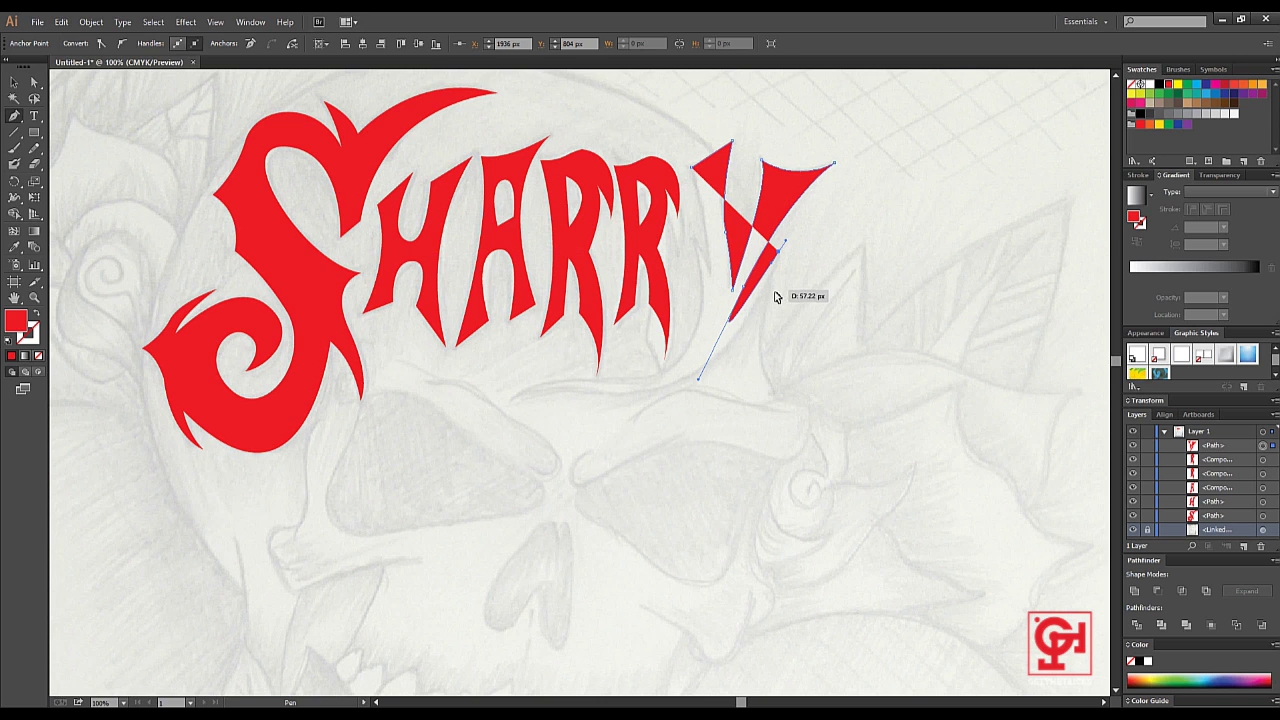
pyautogui.moveTo(697, 382); pyautogui.dragTo(711, 362)
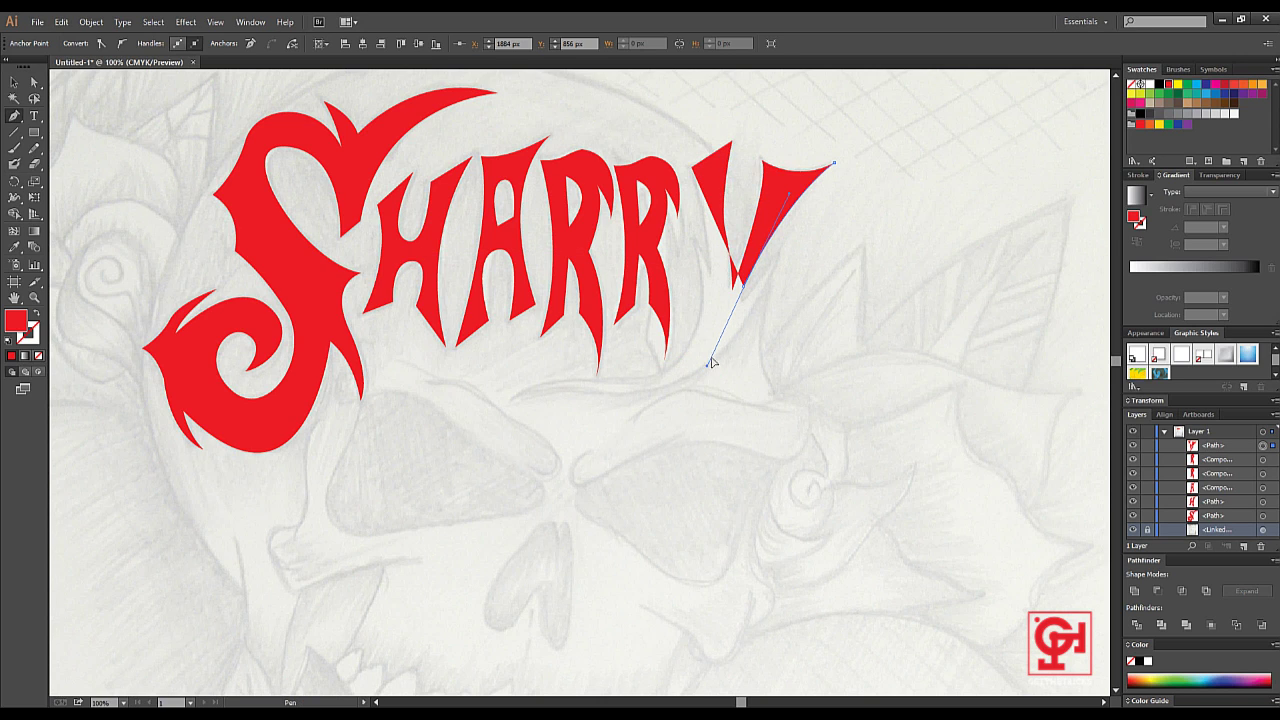
pyautogui.click(732, 310)
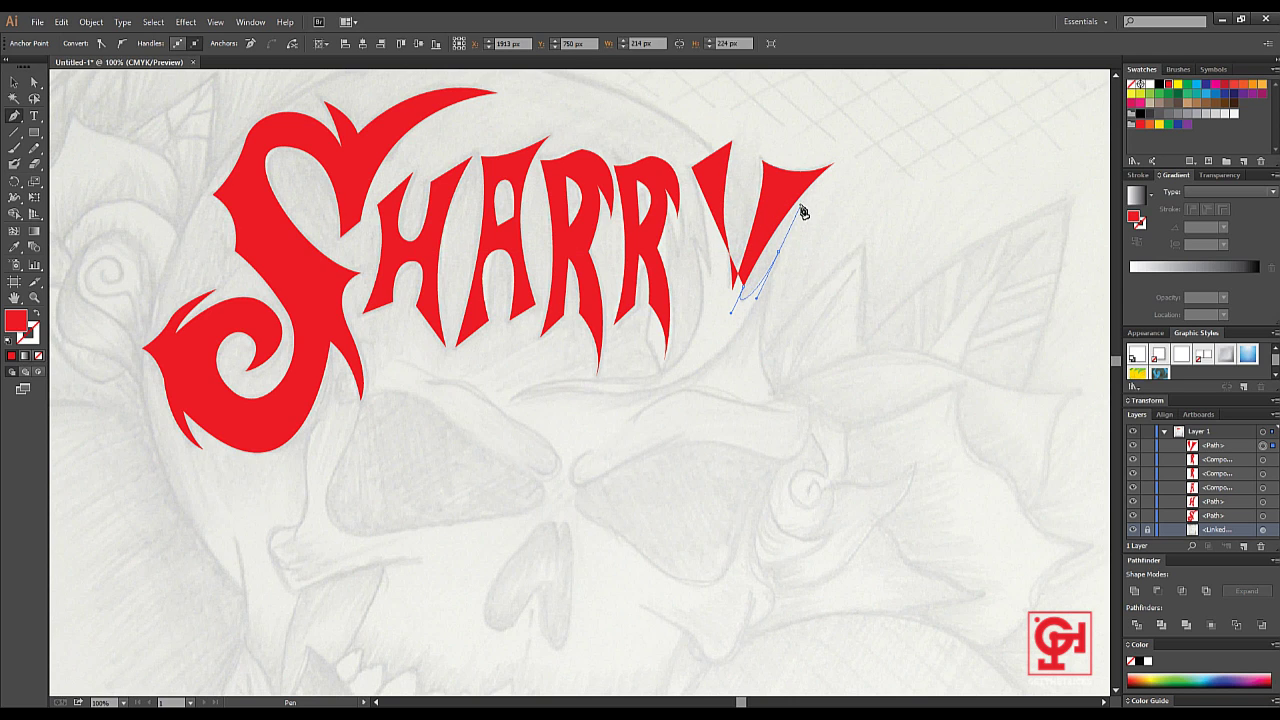
pyautogui.keyDown('ctrl'); pyautogui.click(781, 258); pyautogui.keyUp('ctrl')
pyautogui.click(779, 252)
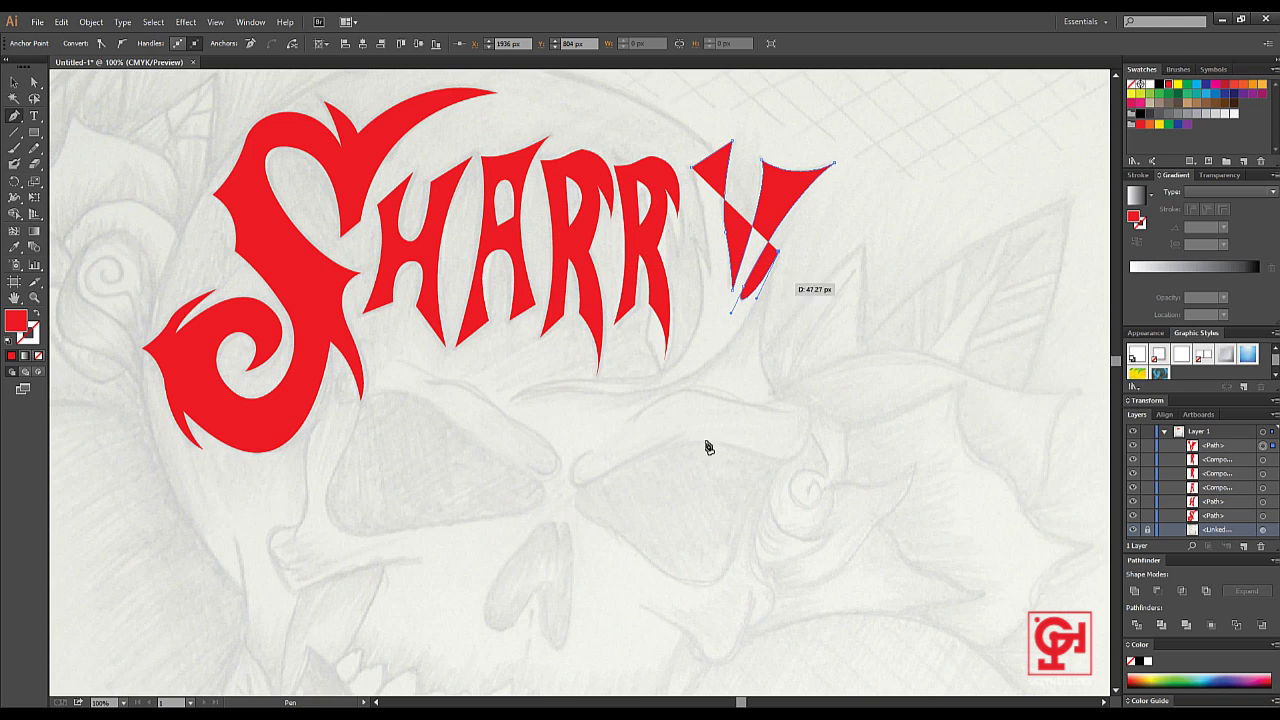
pyautogui.moveTo(634, 392); pyautogui.dragTo(469, 419)
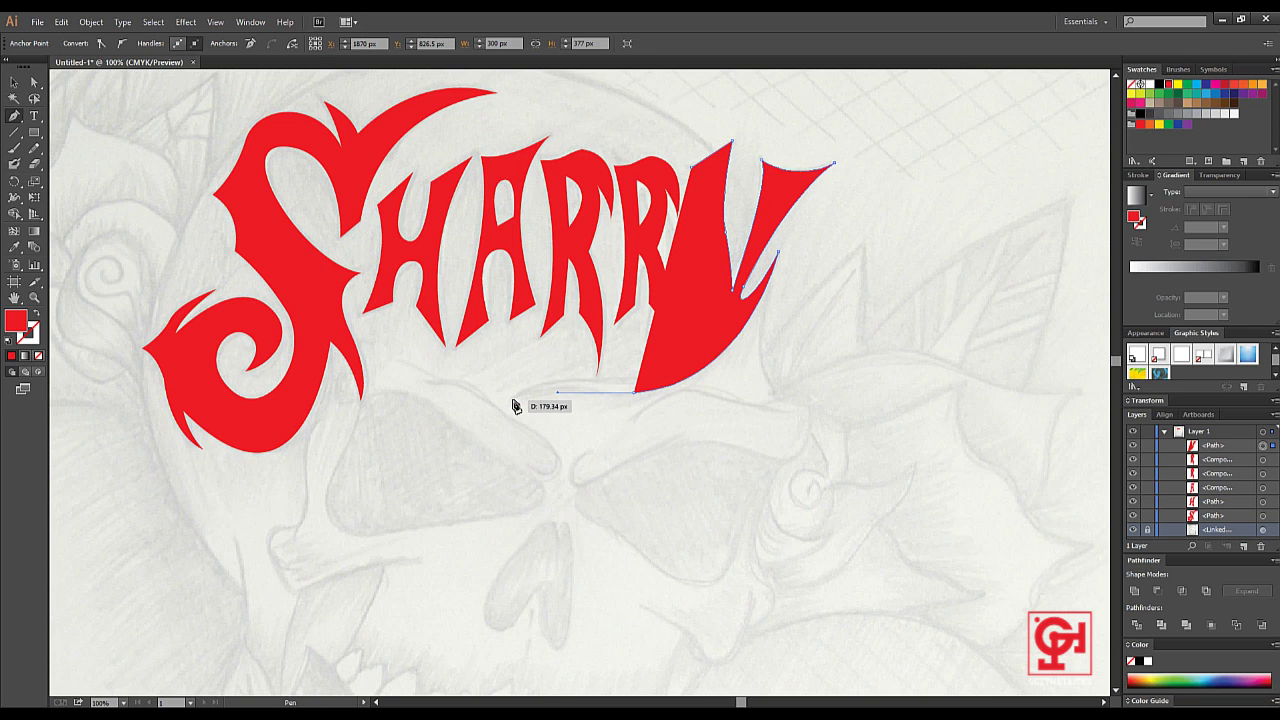
# Set the fill to None and curve the tail's outline back up beside the last R
pyautogui.click(512, 398)
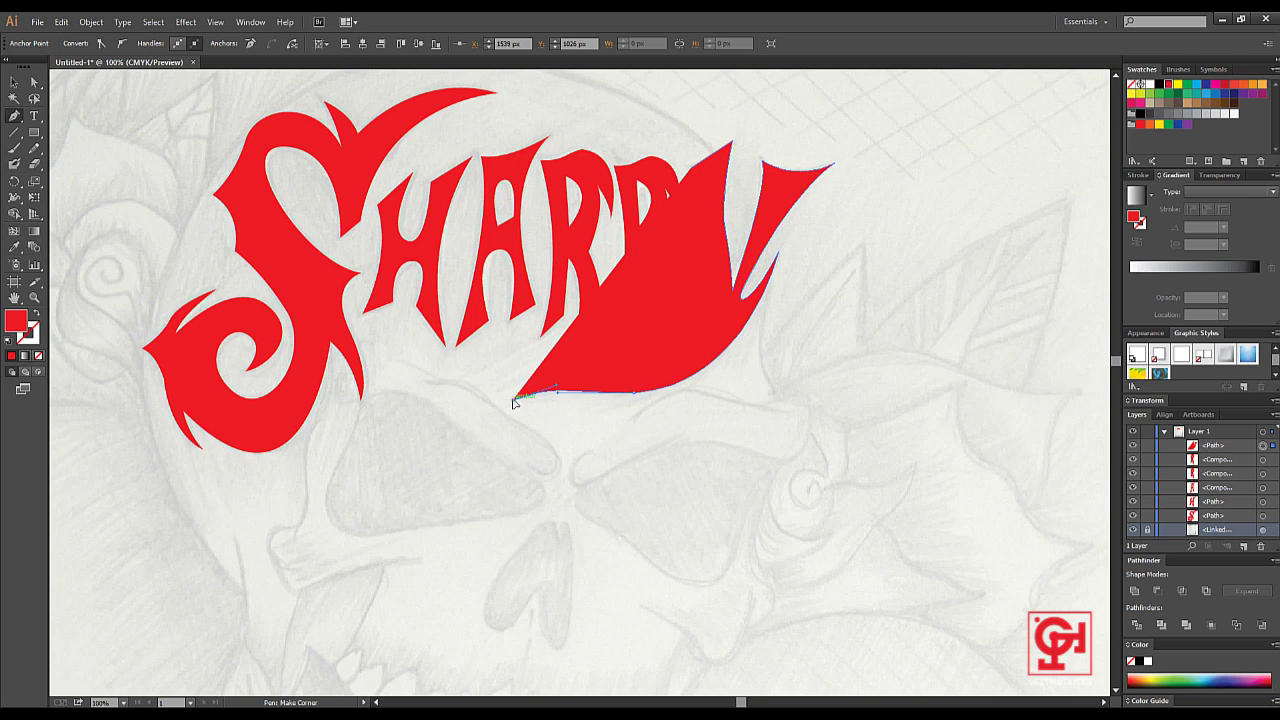
pyautogui.click(38, 356)
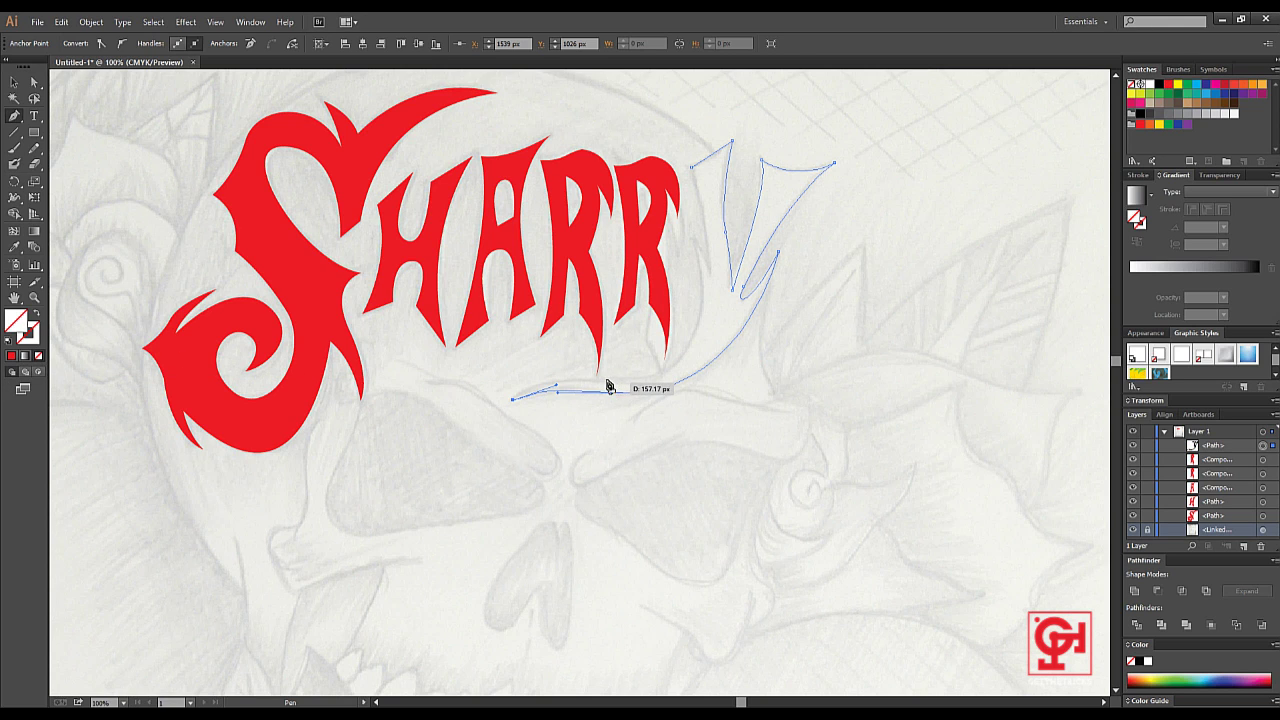
pyautogui.moveTo(683, 385)
pyautogui.mouseDown()
pyautogui.moveTo(700, 384)
pyautogui.moveTo(657, 384)
pyautogui.mouseUp()
pyautogui.moveTo(690, 240); pyautogui.dragTo(694, 251)
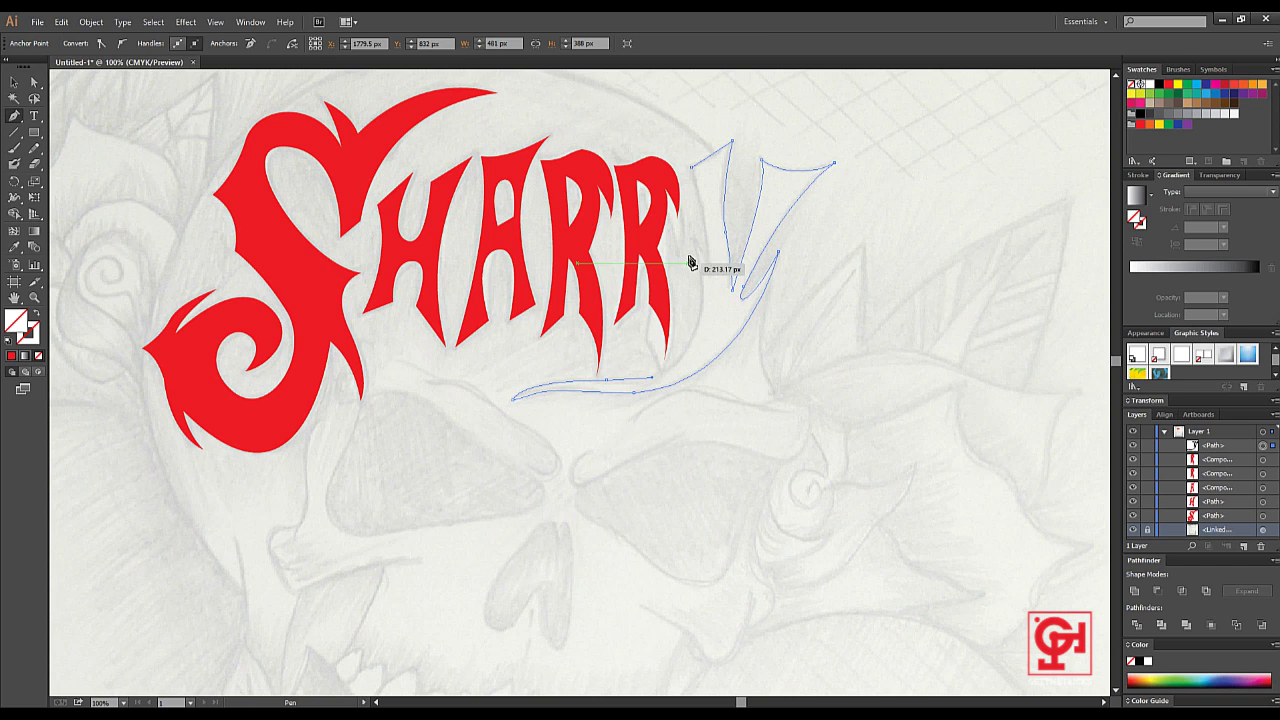
pyautogui.moveTo(683, 188); pyautogui.dragTo(662, 113)
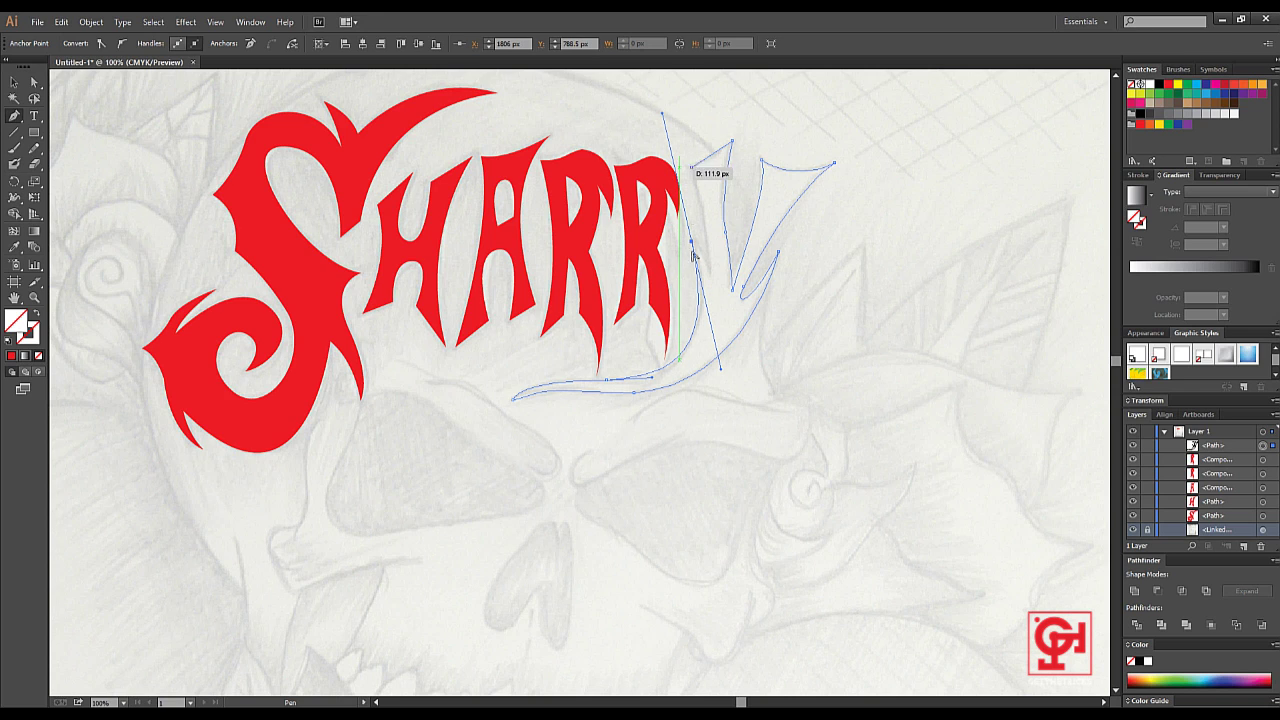
pyautogui.moveTo(690, 242)
pyautogui.mouseDown()
pyautogui.moveTo(711, 280)
pyautogui.moveTo(688, 165)
pyautogui.mouseUp()
# Fill the V with the R's red using the Eyedropper, then reselect its path
pyautogui.press('i')
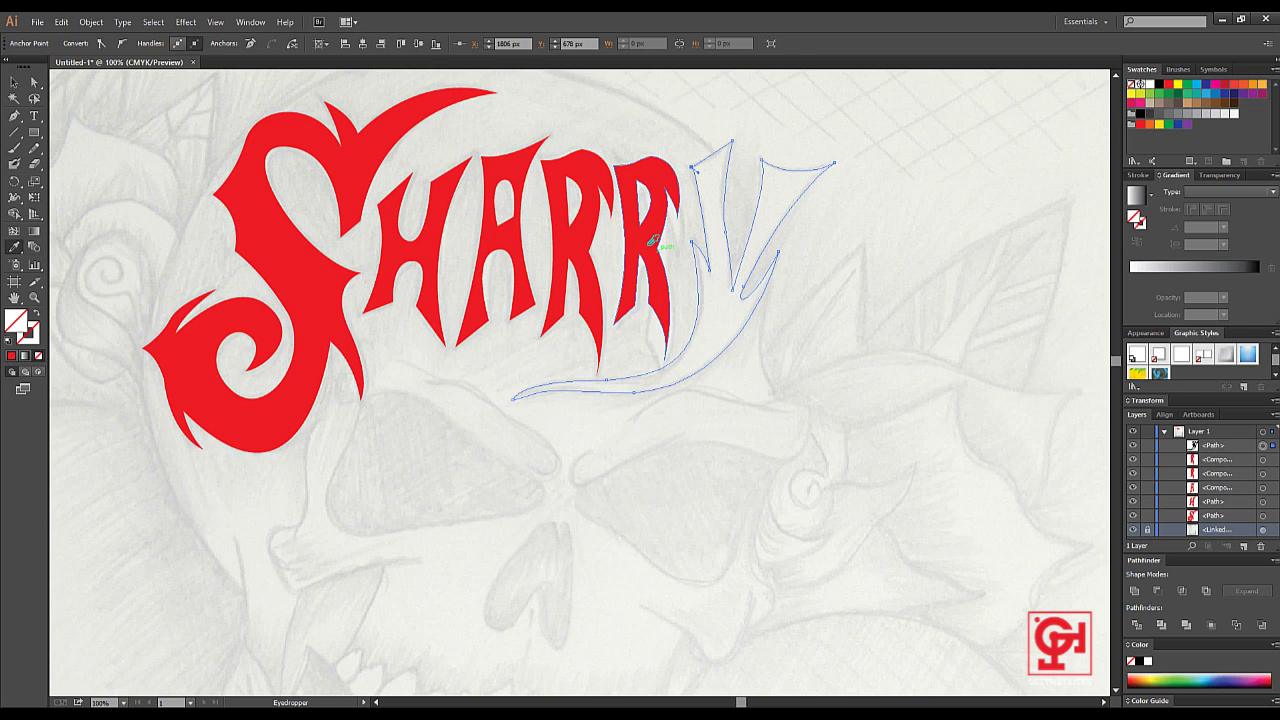
pyautogui.click(651, 241)
pyautogui.press('v')
pyautogui.click(643, 446)
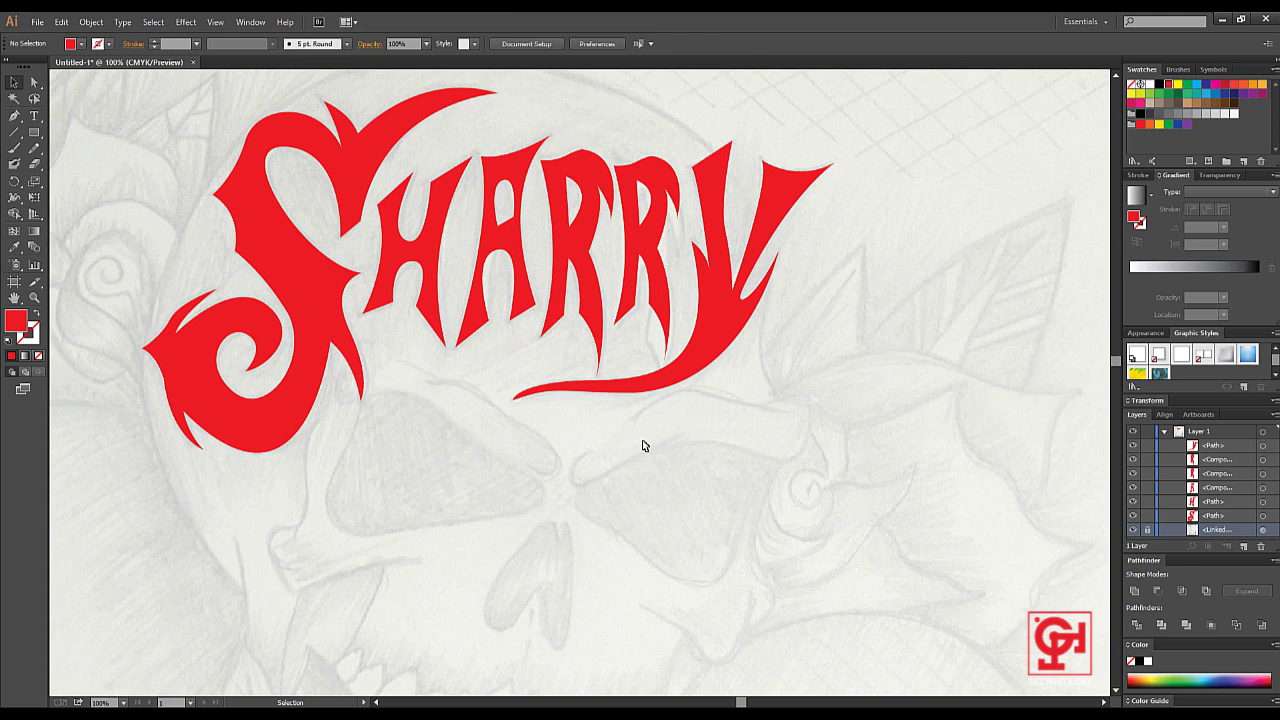
pyautogui.click(640, 398)
pyautogui.scroll(1, 646, 405)
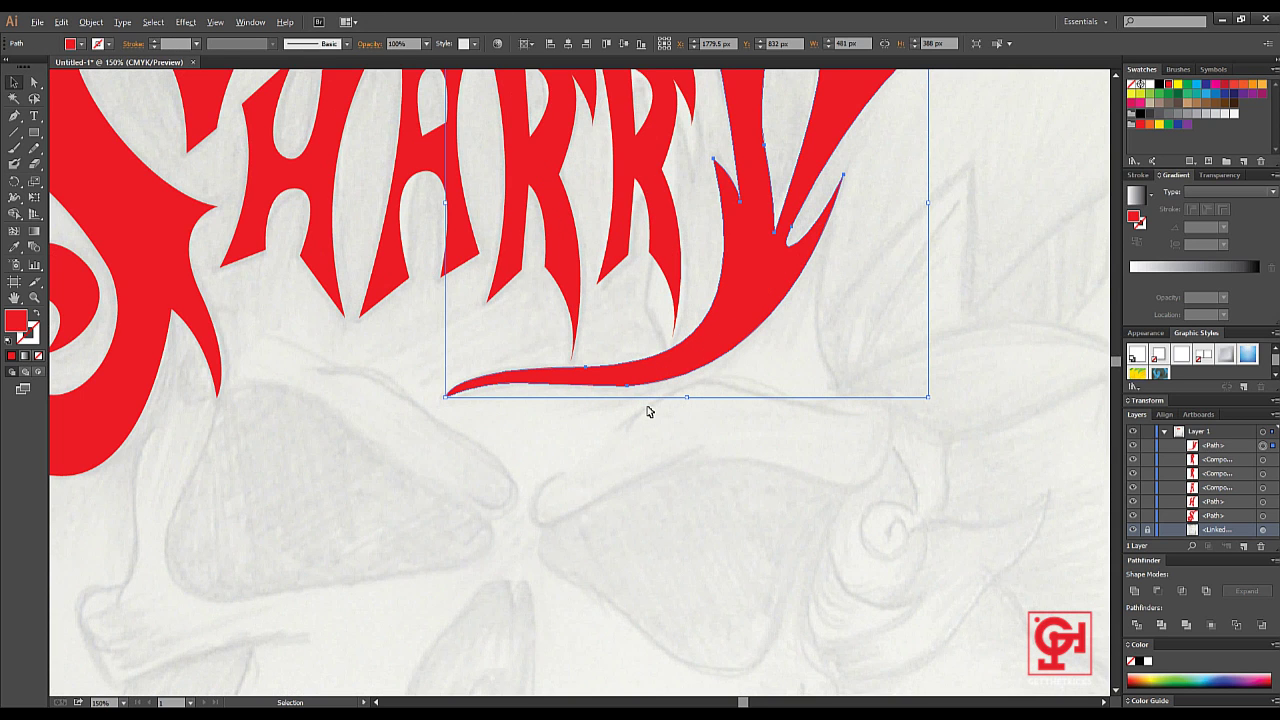
pyautogui.scroll(1, 646, 408)
pyautogui.scroll(1, 646, 415)
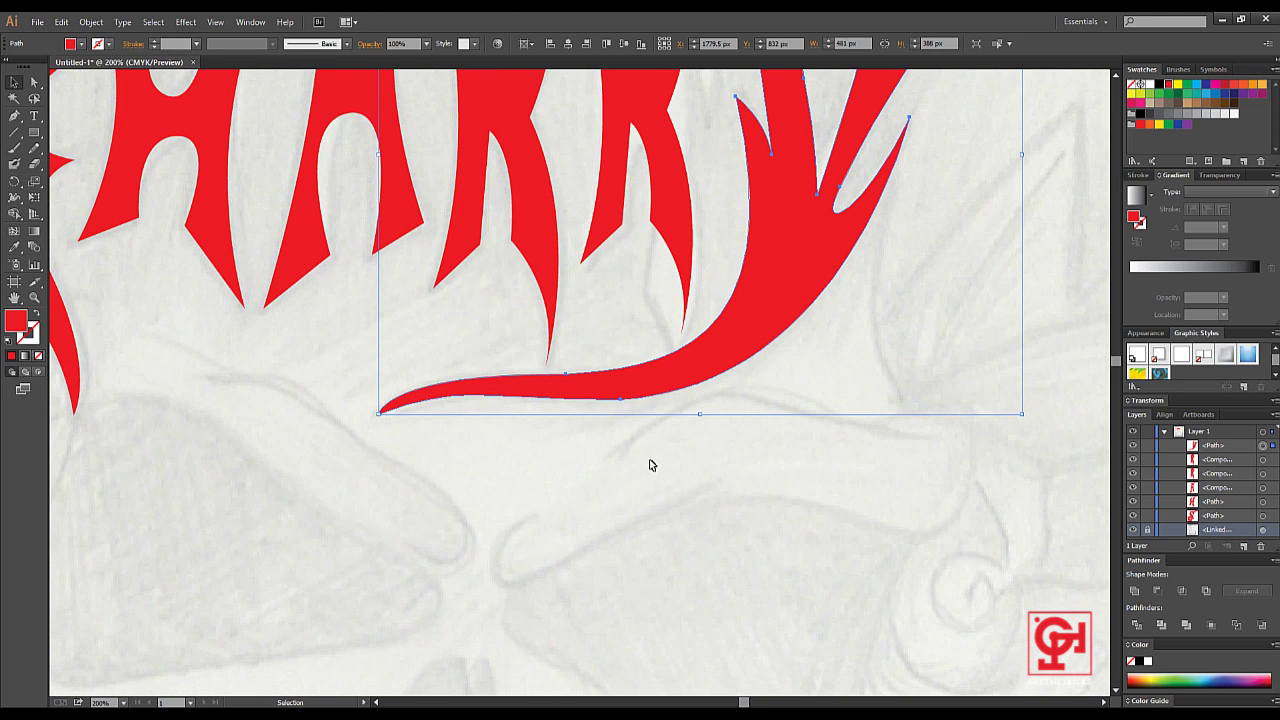
pyautogui.click(641, 446)
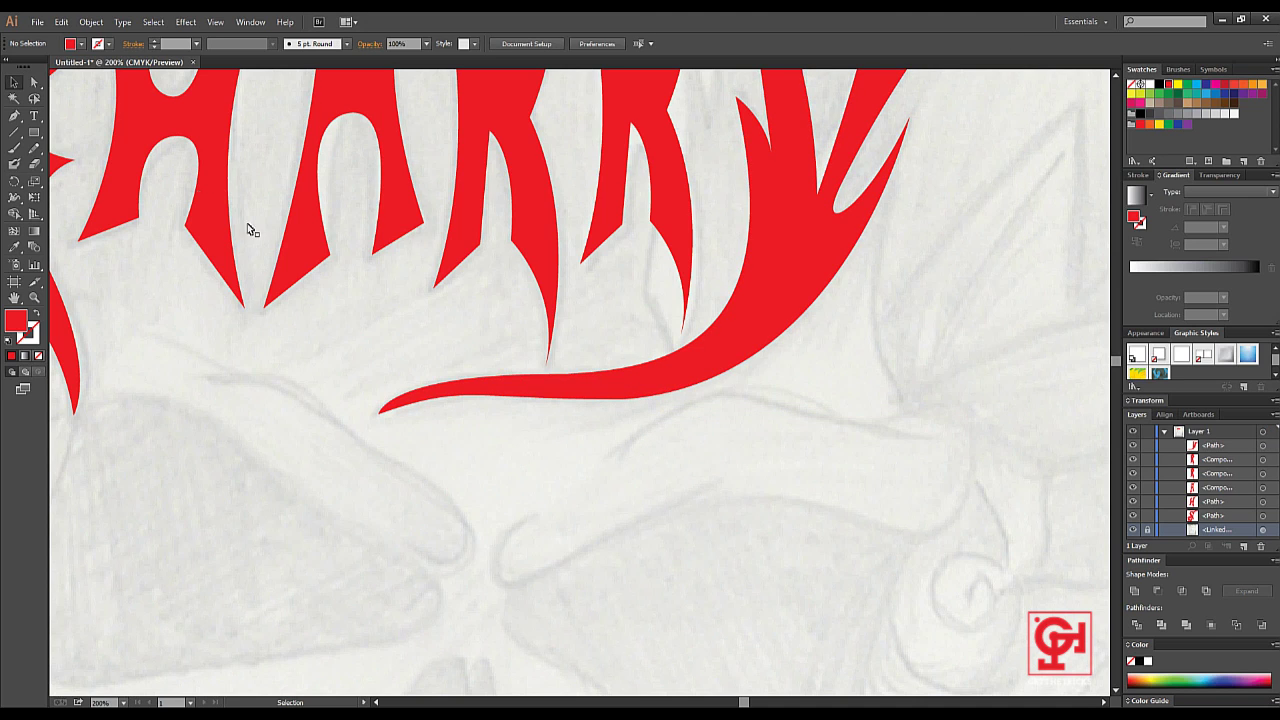
pyautogui.click(697, 365)
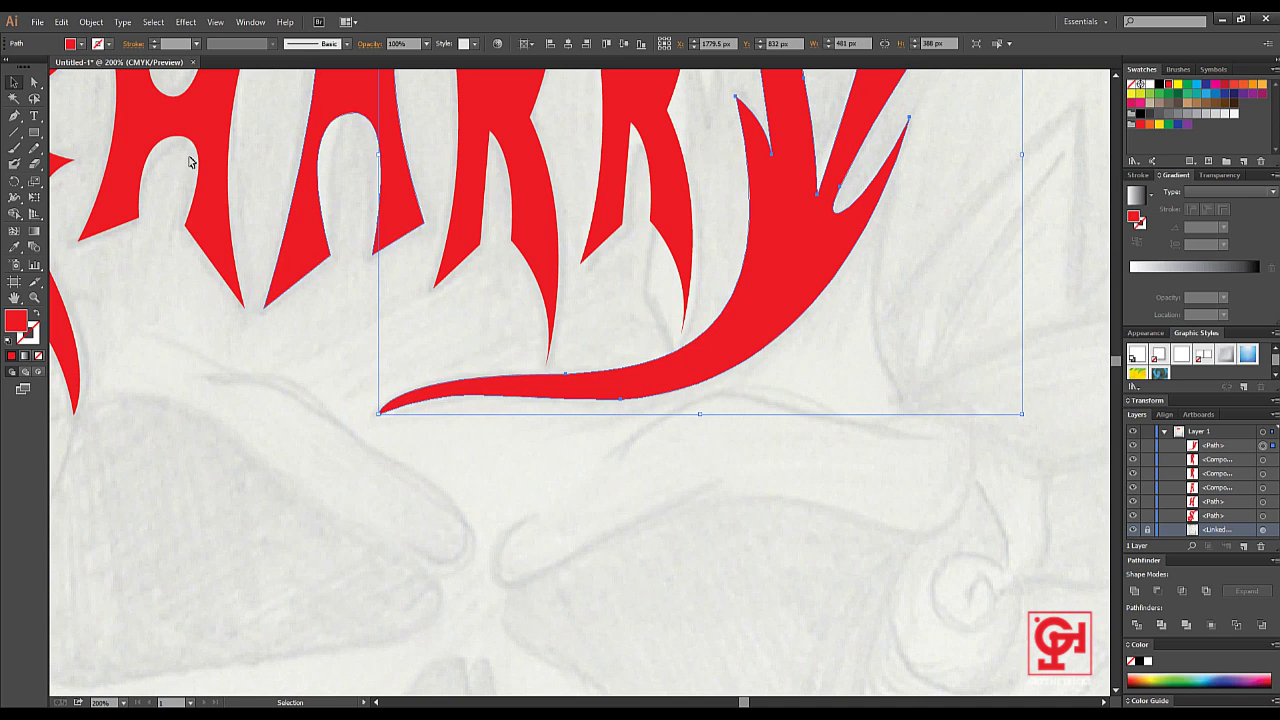
# With Direct Selection, drag anchor handles to smooth the tail's underside and upper edge curves
pyautogui.click(35, 84)
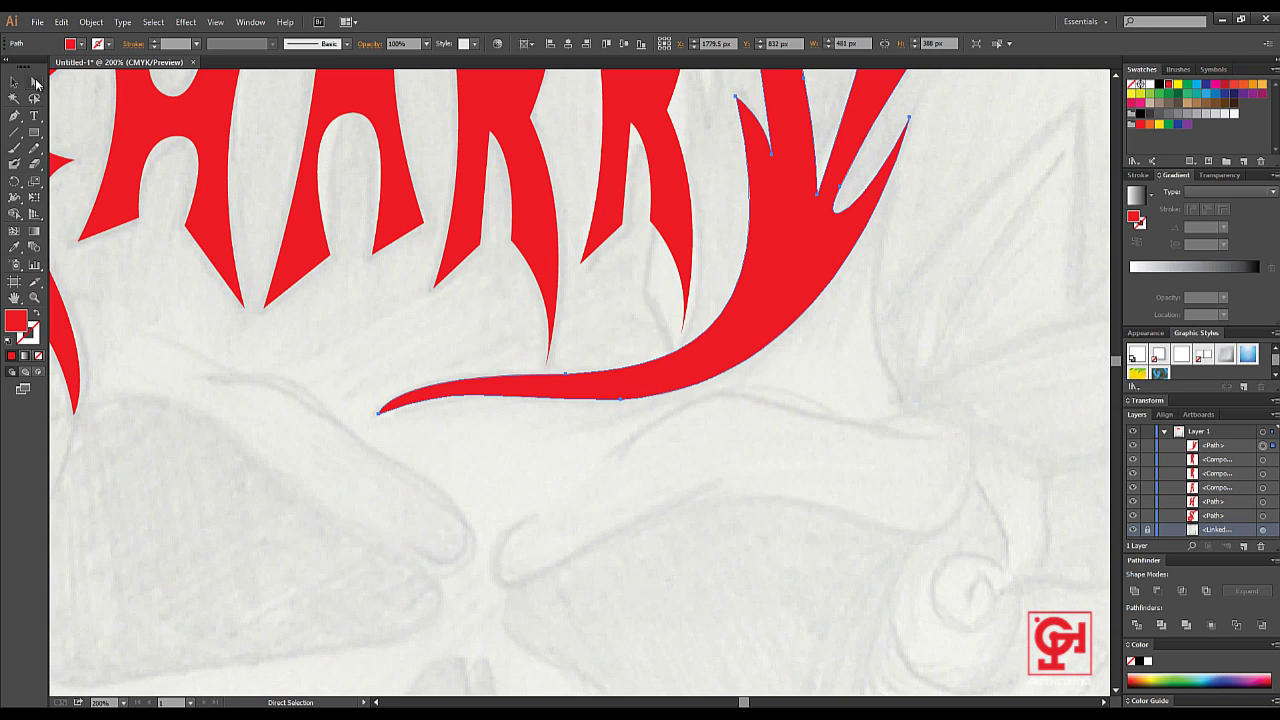
pyautogui.click(621, 403)
pyautogui.click(621, 403)
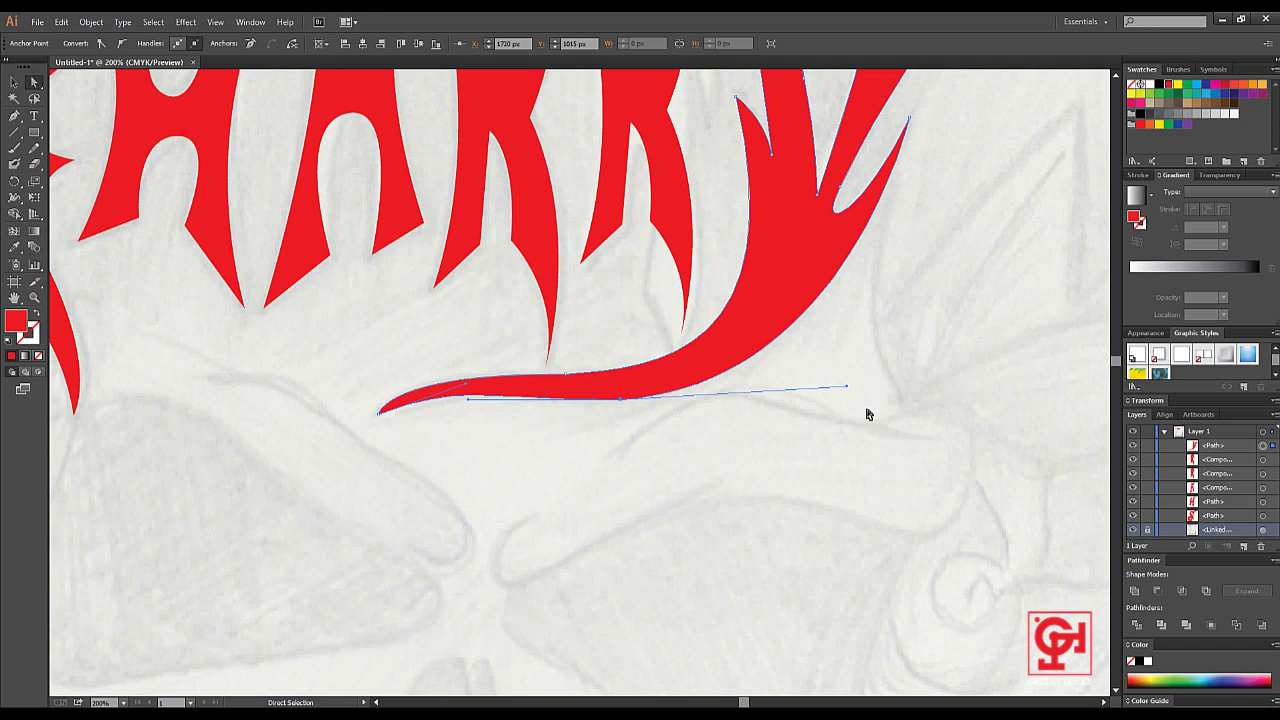
pyautogui.press('ctrl')
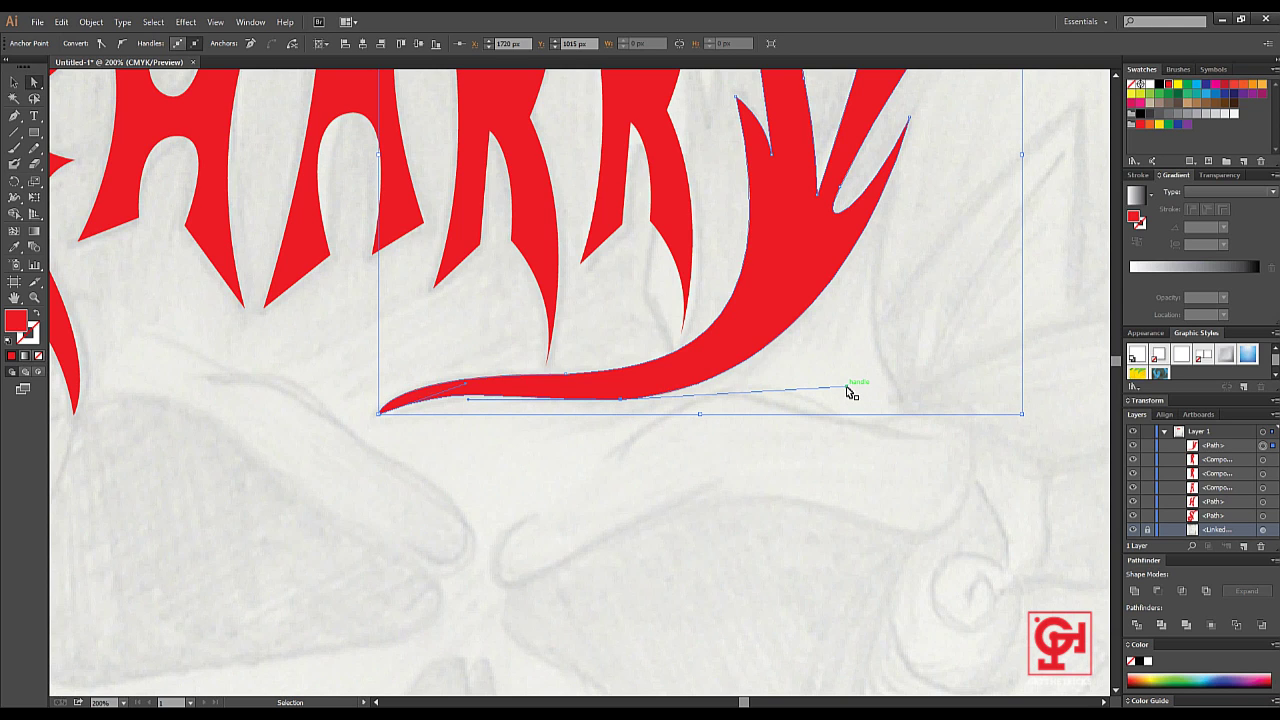
pyautogui.moveTo(850, 394); pyautogui.dragTo(863, 397)
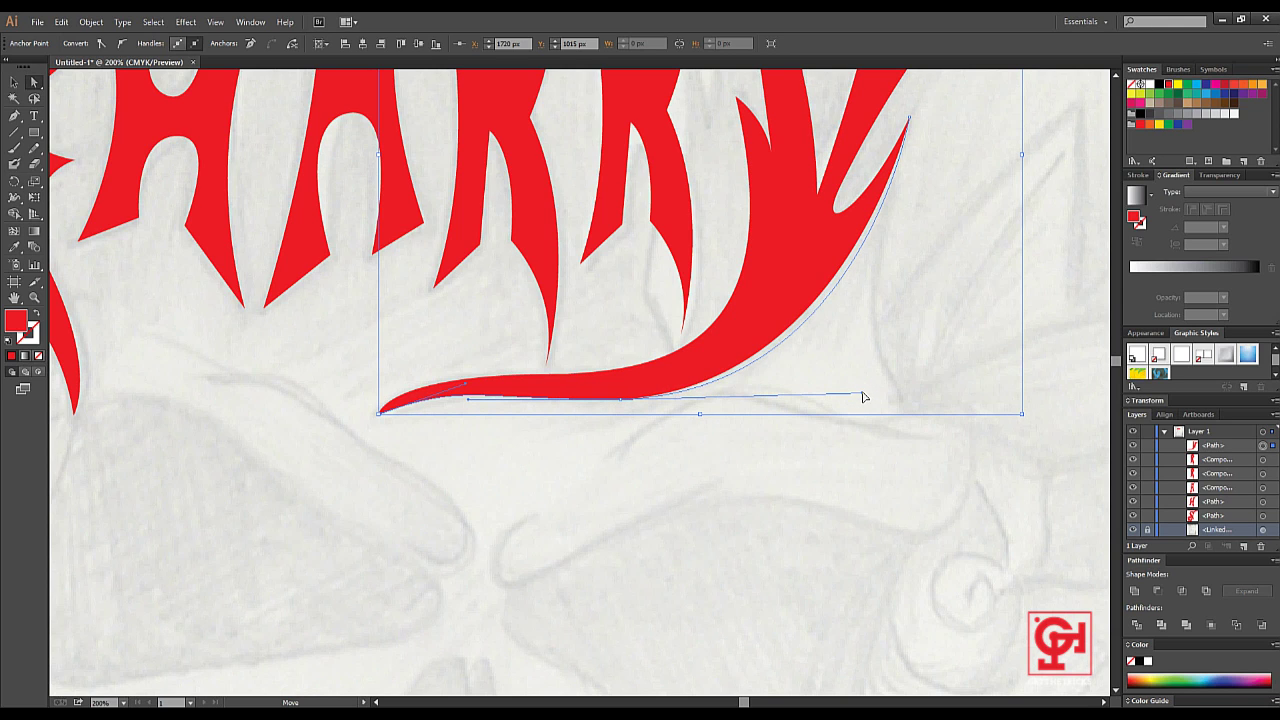
pyautogui.click(882, 480)
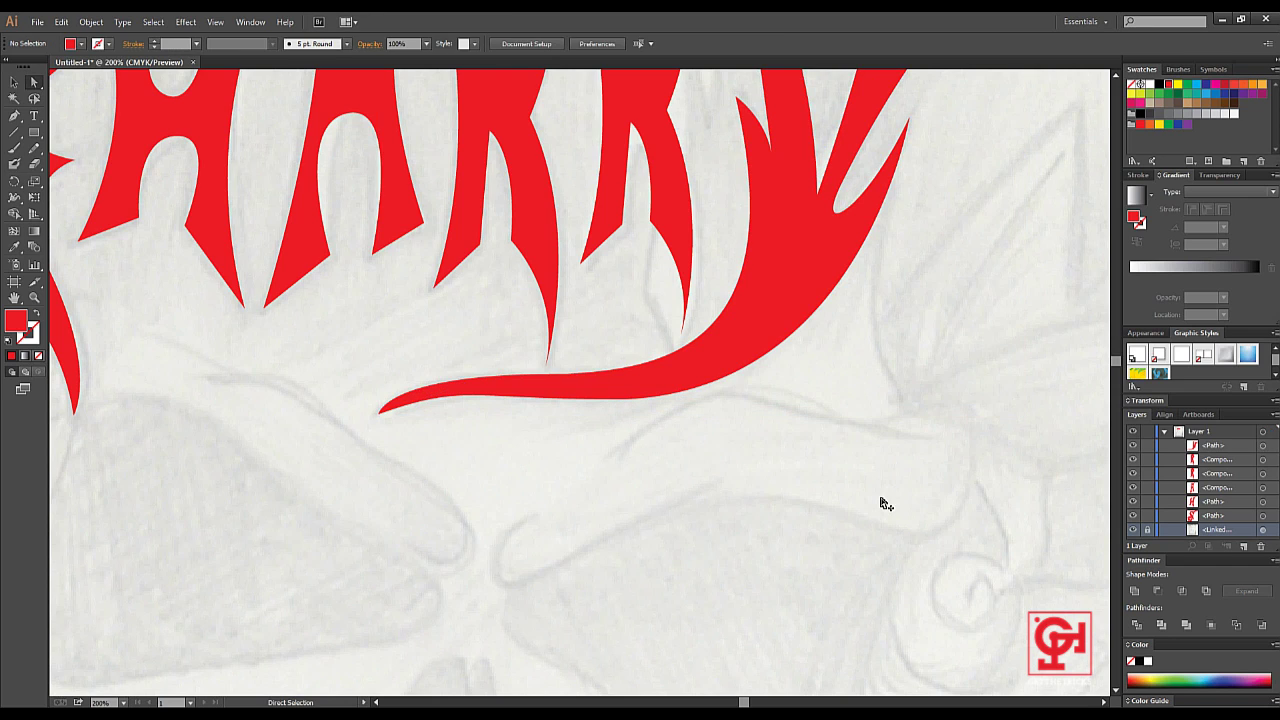
pyautogui.press('a')
pyautogui.click(448, 388)
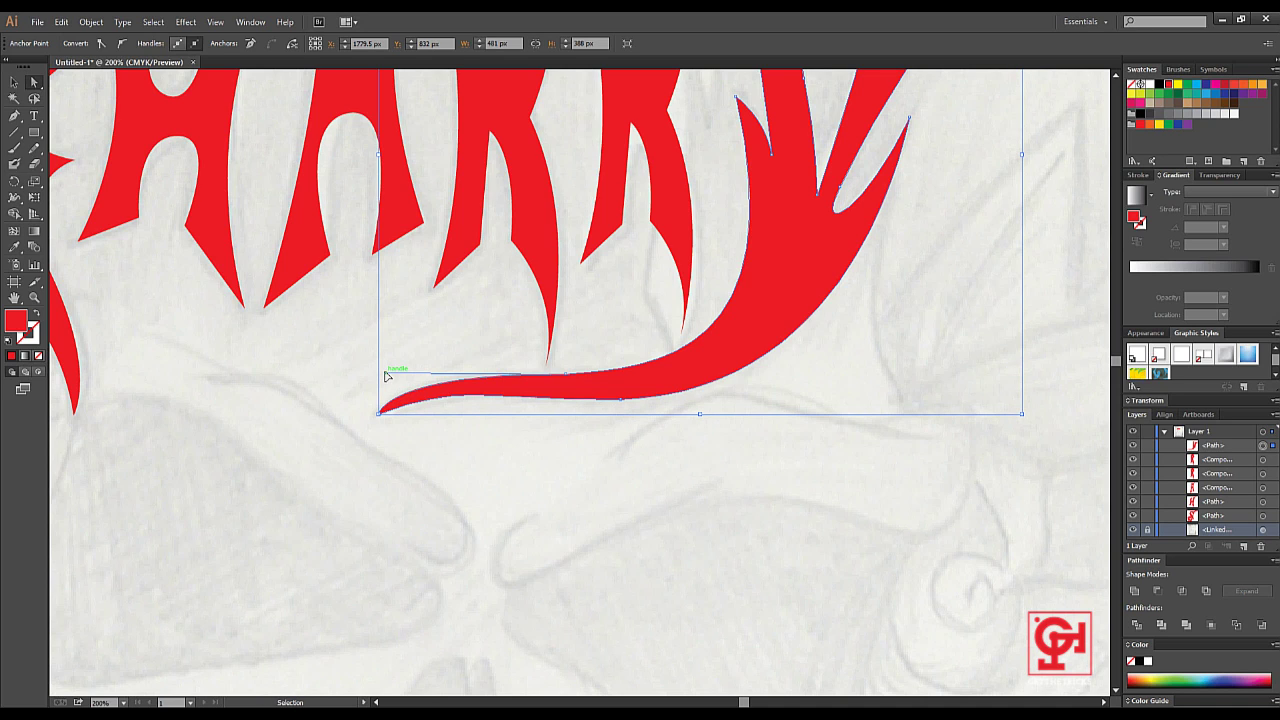
pyautogui.moveTo(386, 374); pyautogui.dragTo(416, 374)
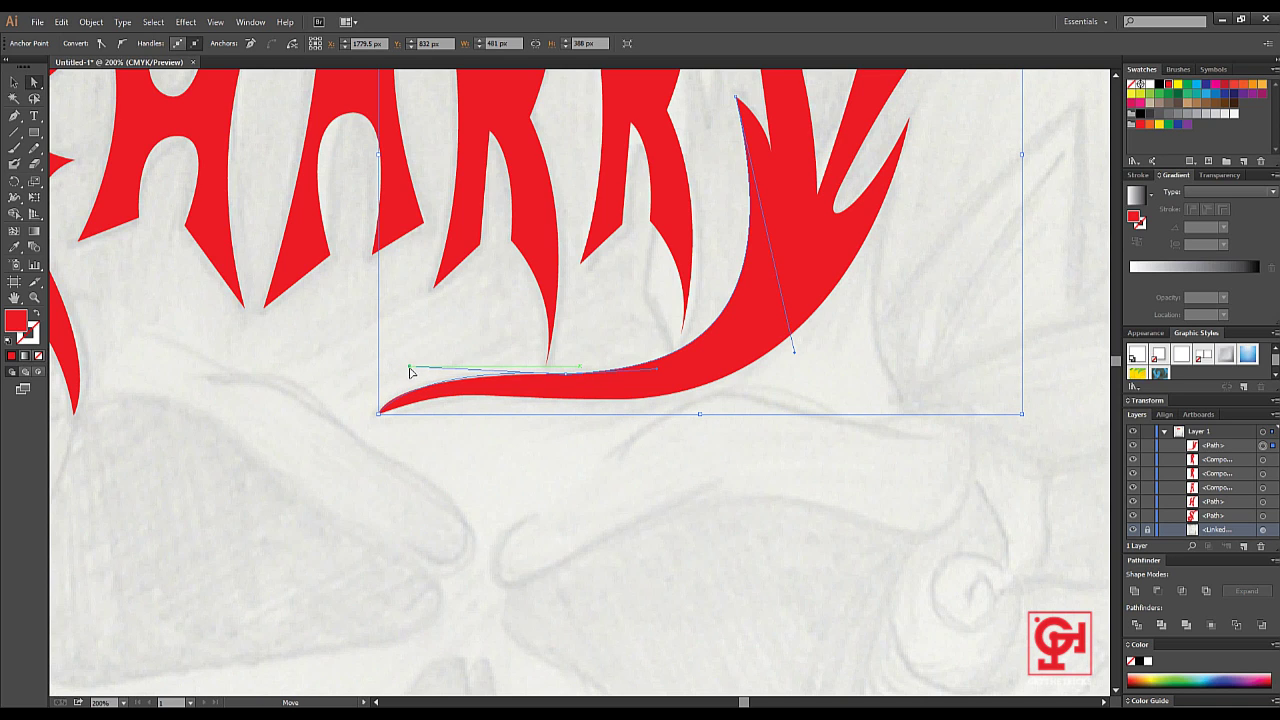
pyautogui.click(503, 498)
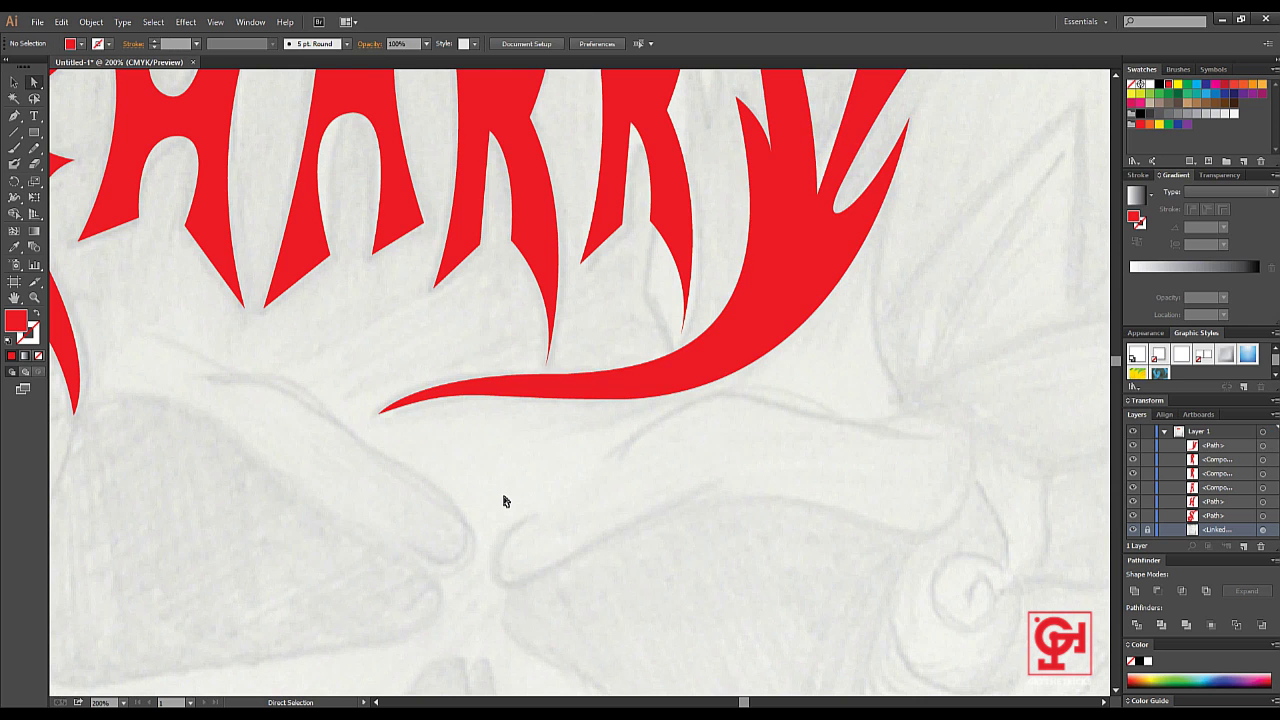
# Zoom out to 66.67% and pan to centre the full SHARRV lettering over the skull sketch
pyautogui.scroll(-1, 447, 451)
pyautogui.keyDown('alt'); pyautogui.scroll(-1, 447, 451); pyautogui.keyUp('alt')
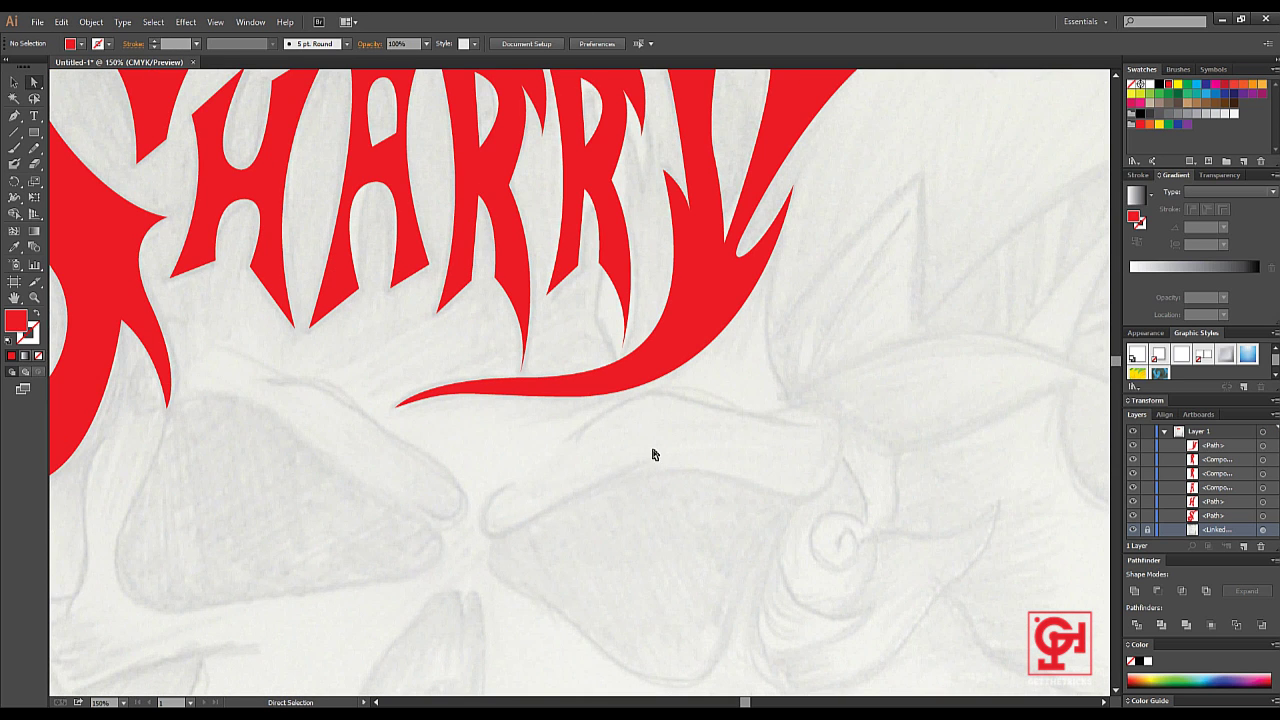
pyautogui.scroll(-1, 656, 454)
pyautogui.keyDown('alt'); pyautogui.scroll(-1, 656, 454); pyautogui.keyUp('alt')
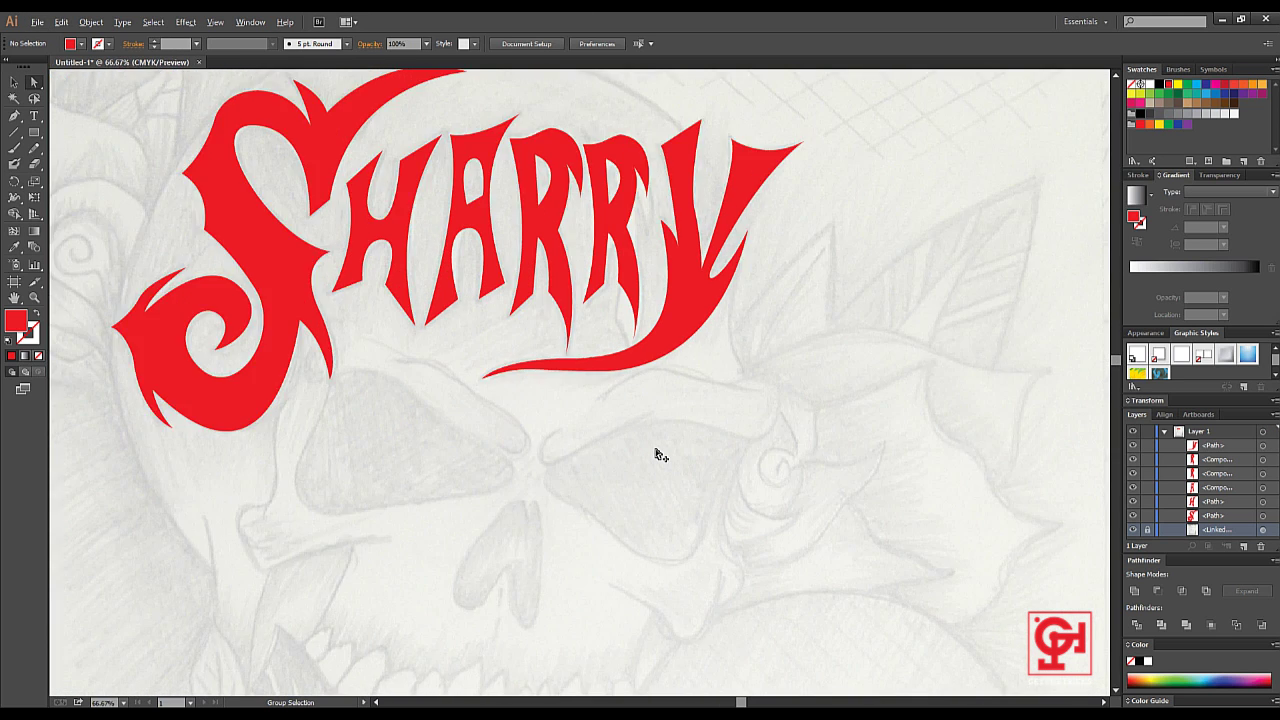
pyautogui.keyDown('alt'); pyautogui.scroll(-1, 656, 454); pyautogui.keyUp('alt')
pyautogui.keyDown('alt'); pyautogui.scroll(-1, 680, 440); pyautogui.keyUp('alt')
pyautogui.keyDown('alt'); pyautogui.scroll(1, 680, 440); pyautogui.keyUp('alt')
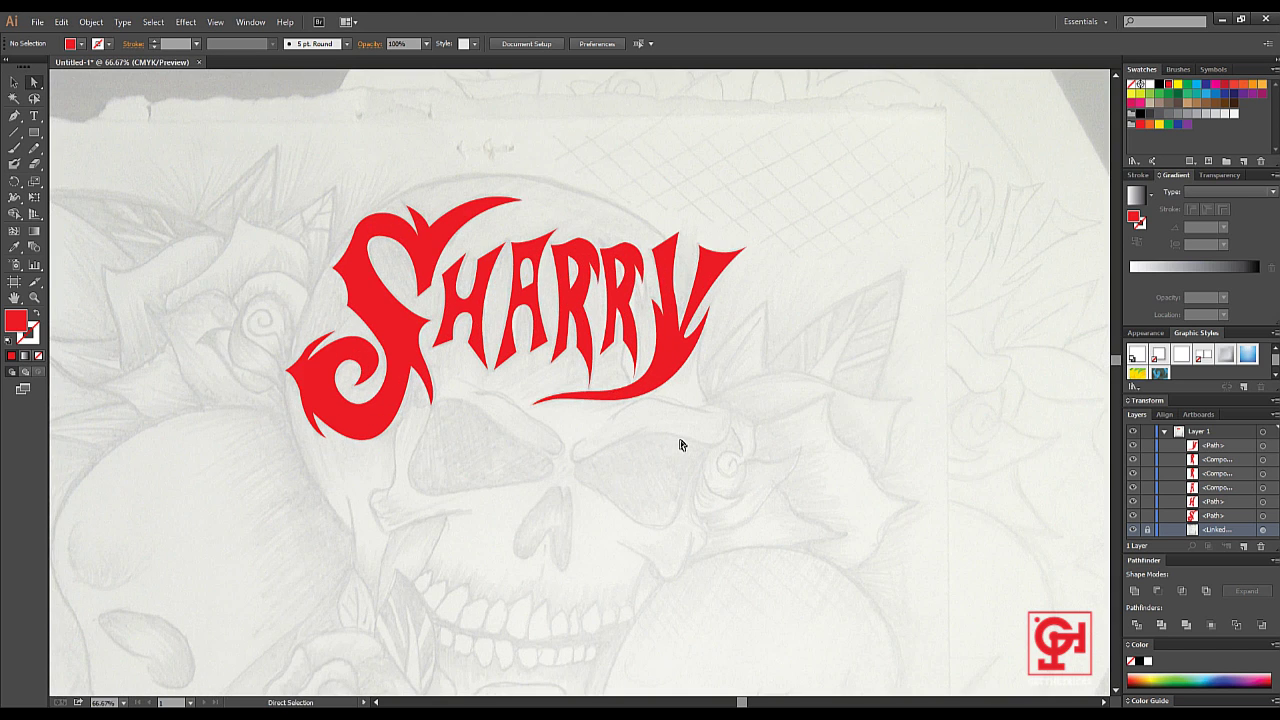
pyautogui.moveTo(831, 351); pyautogui.dragTo(826, 380)
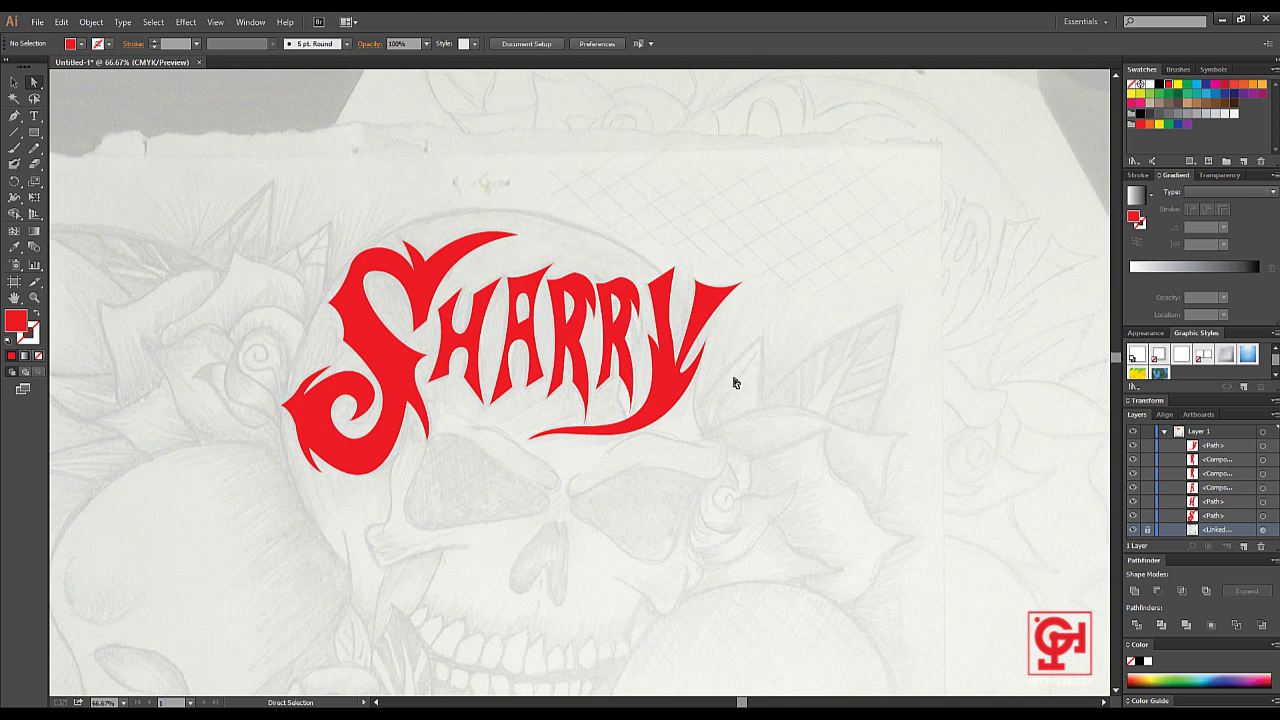
pyautogui.press('alt')
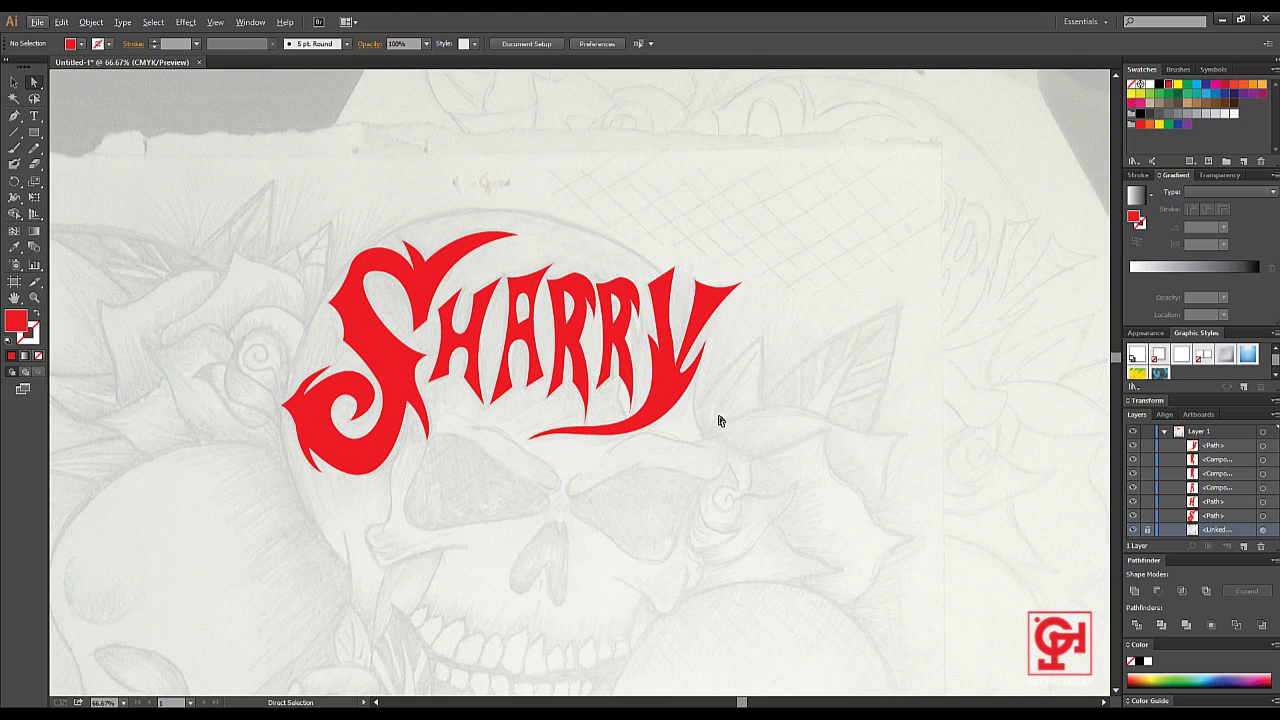